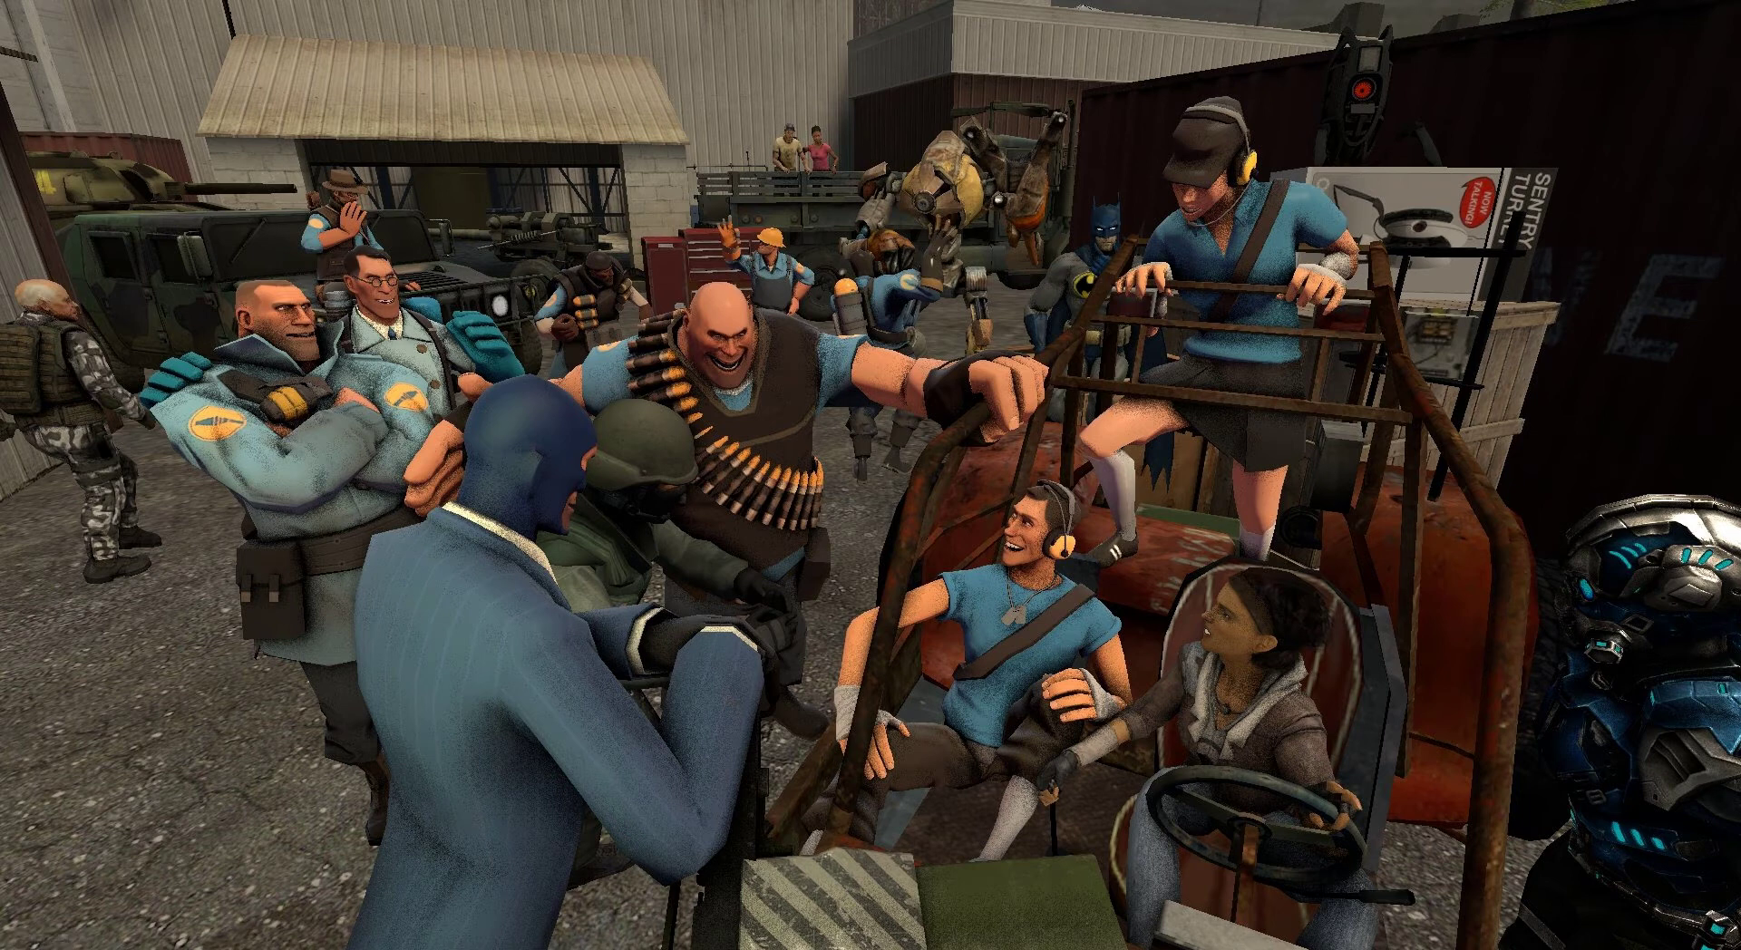
Open the pinned Source Filmmaker 'game' folder and go into its usermod subfolder.
right_click(40, 947)
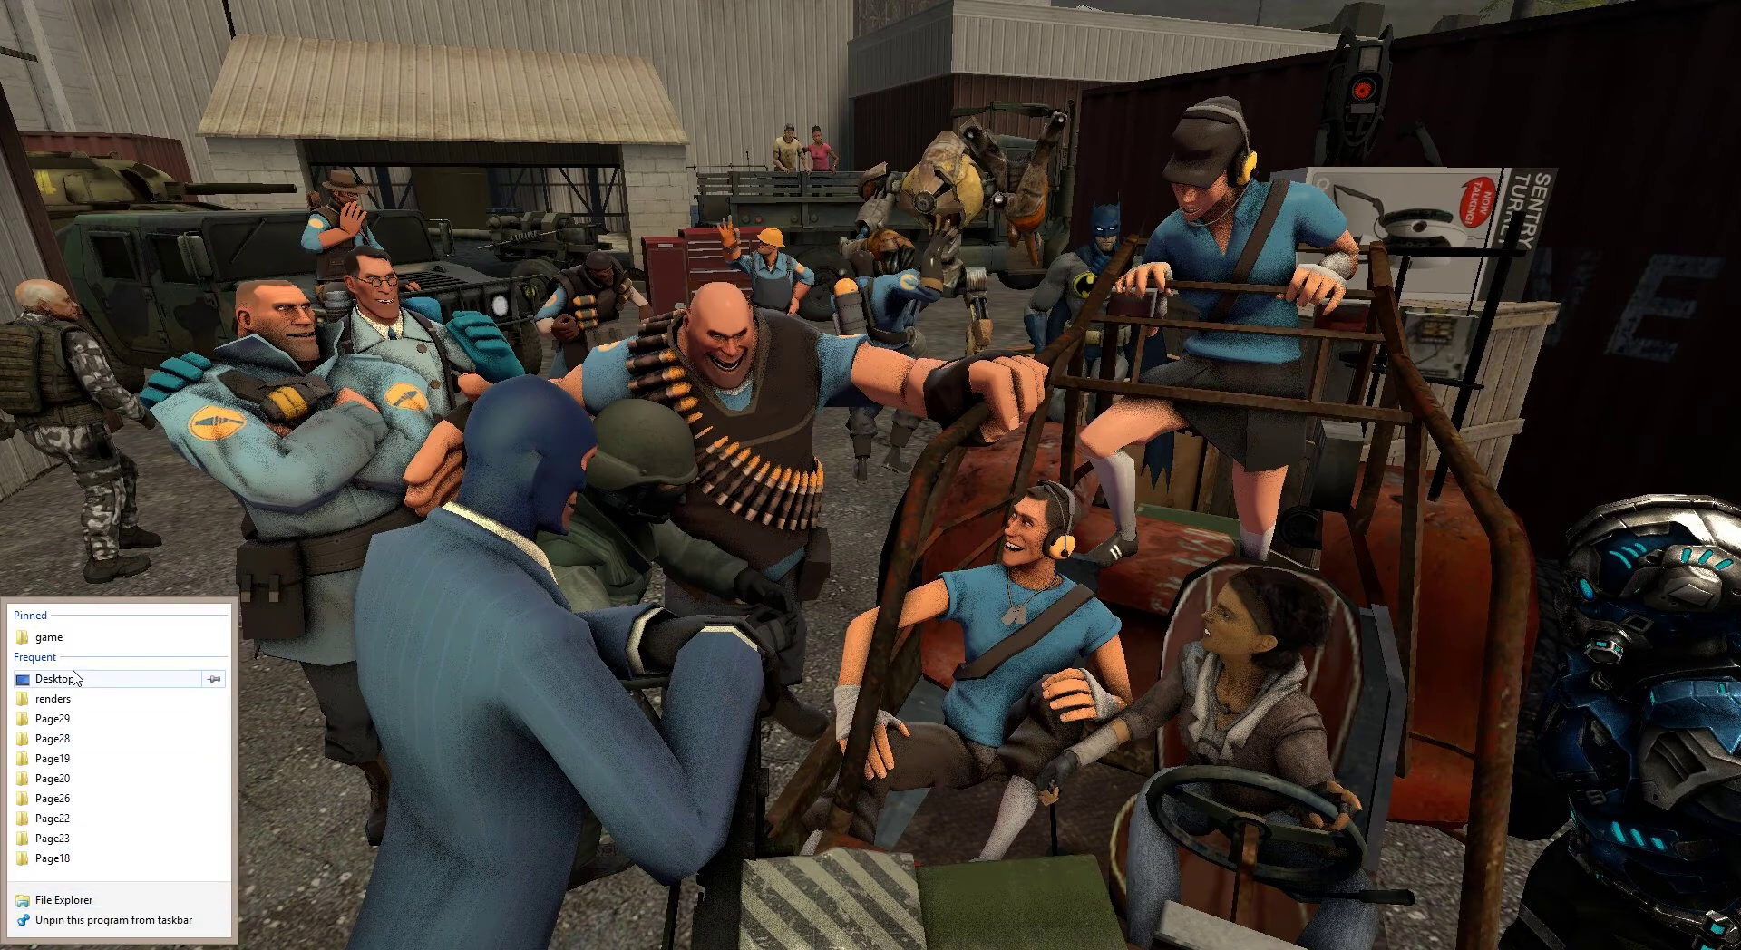
left_click(69, 642)
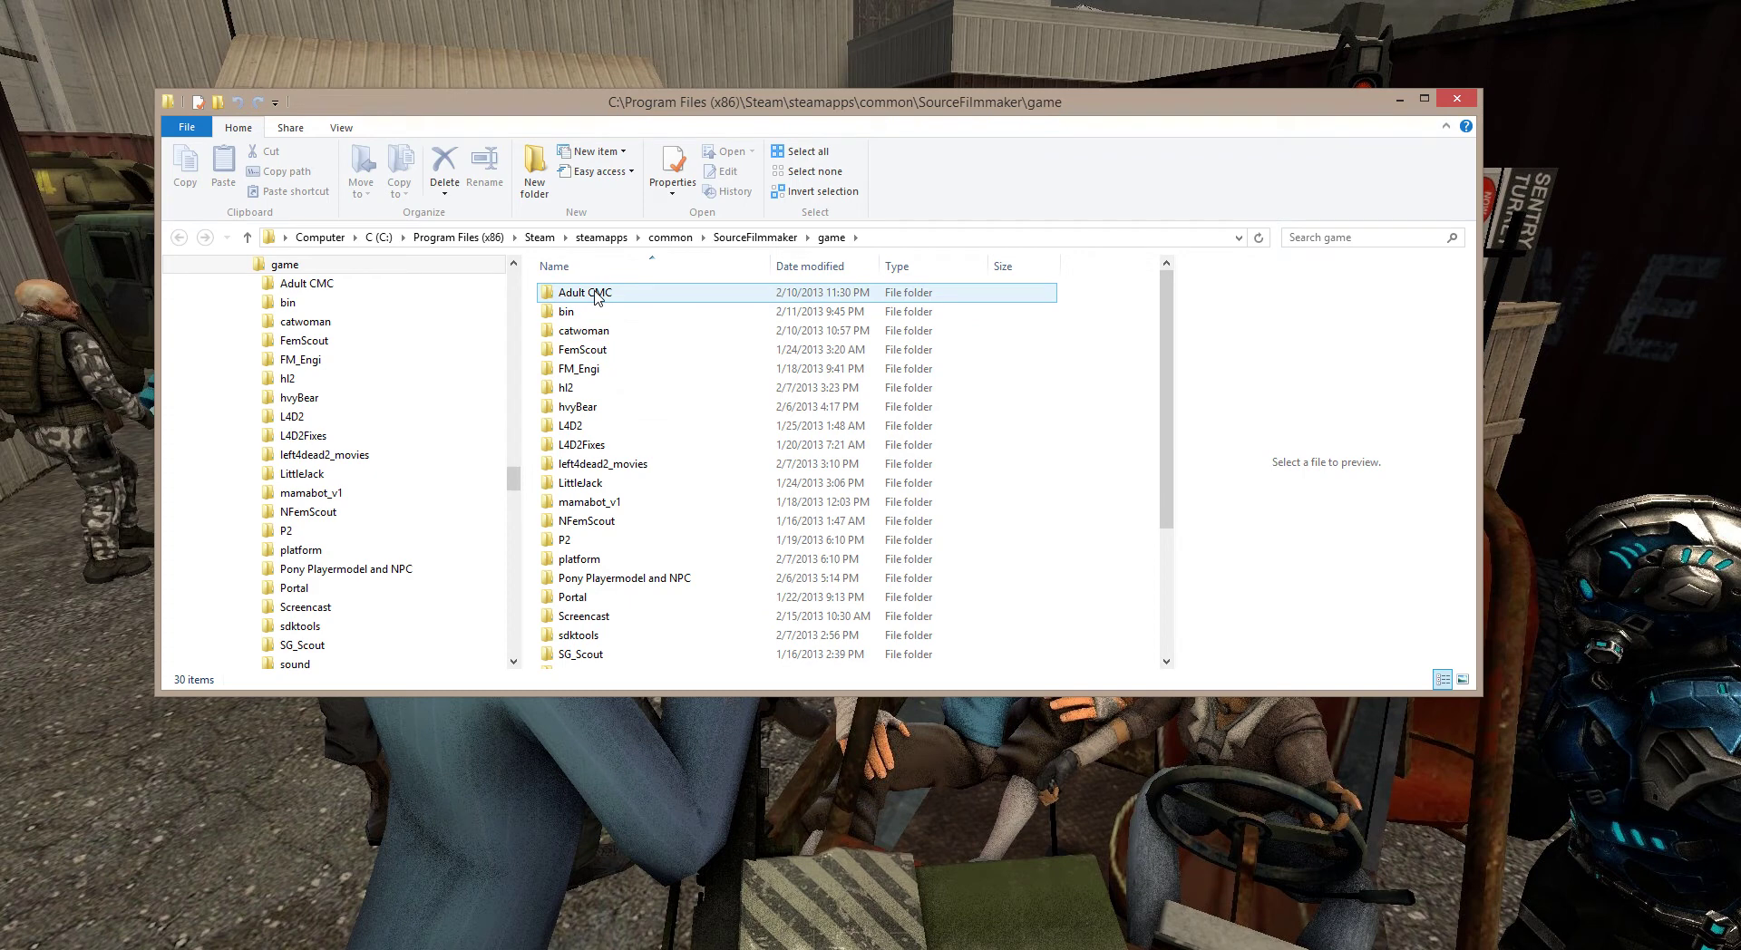
scroll(585, 466, "down", 1)
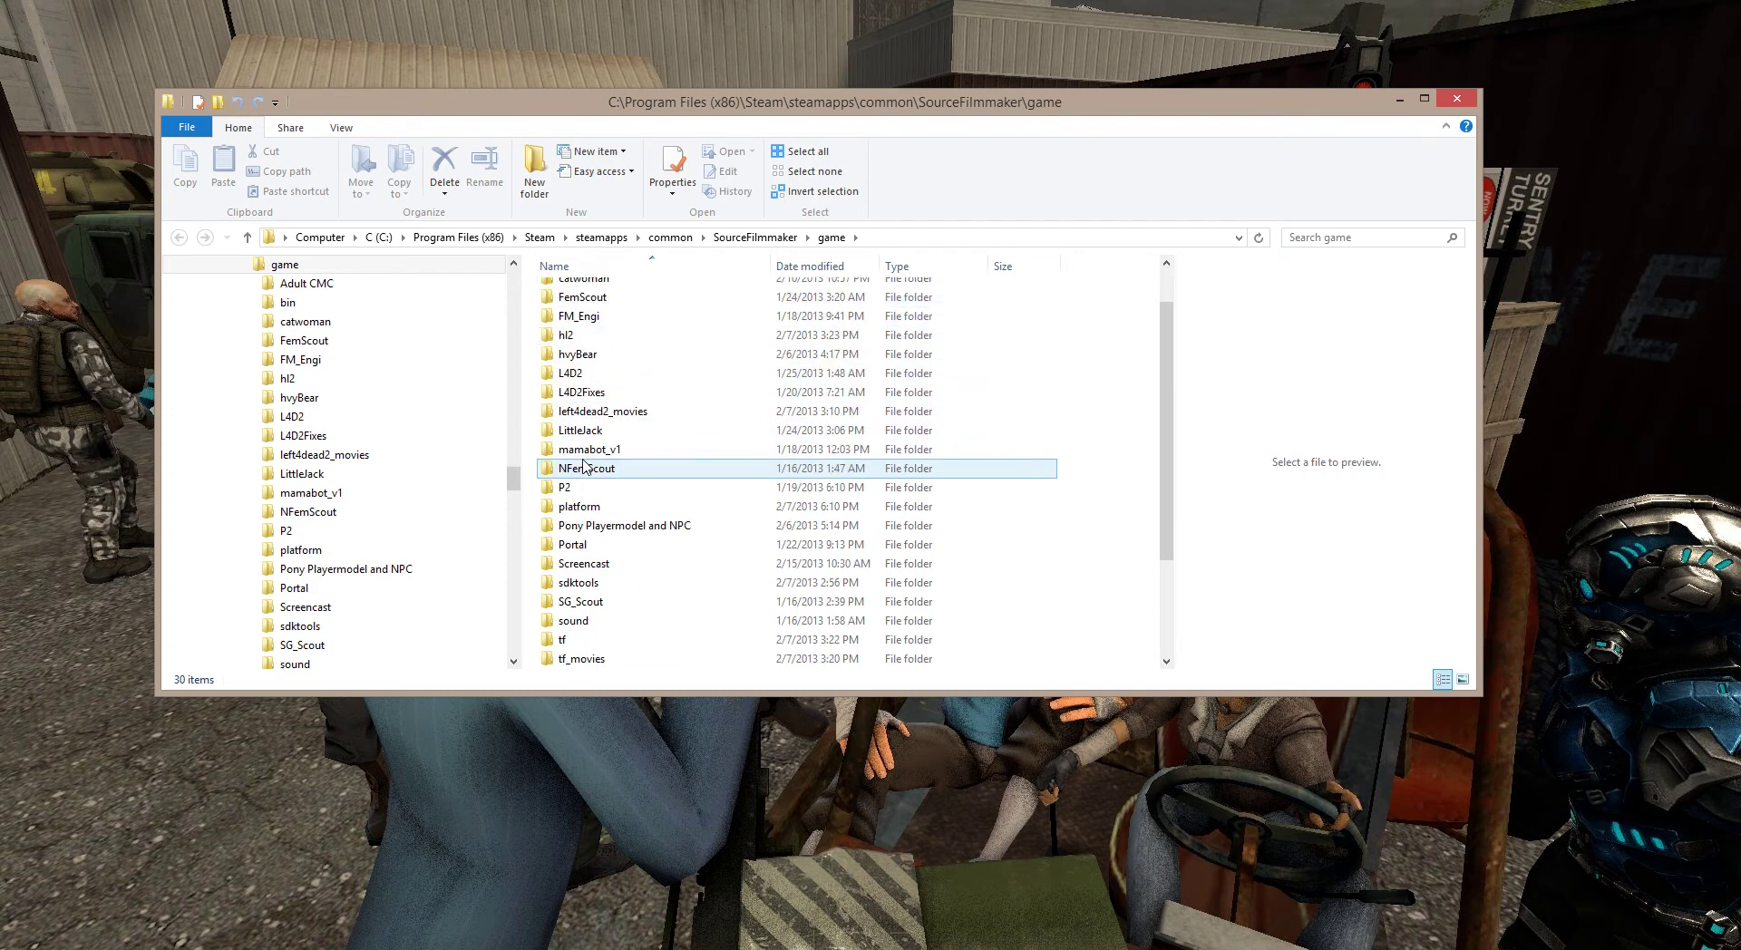
scroll(577, 642, "down", 1)
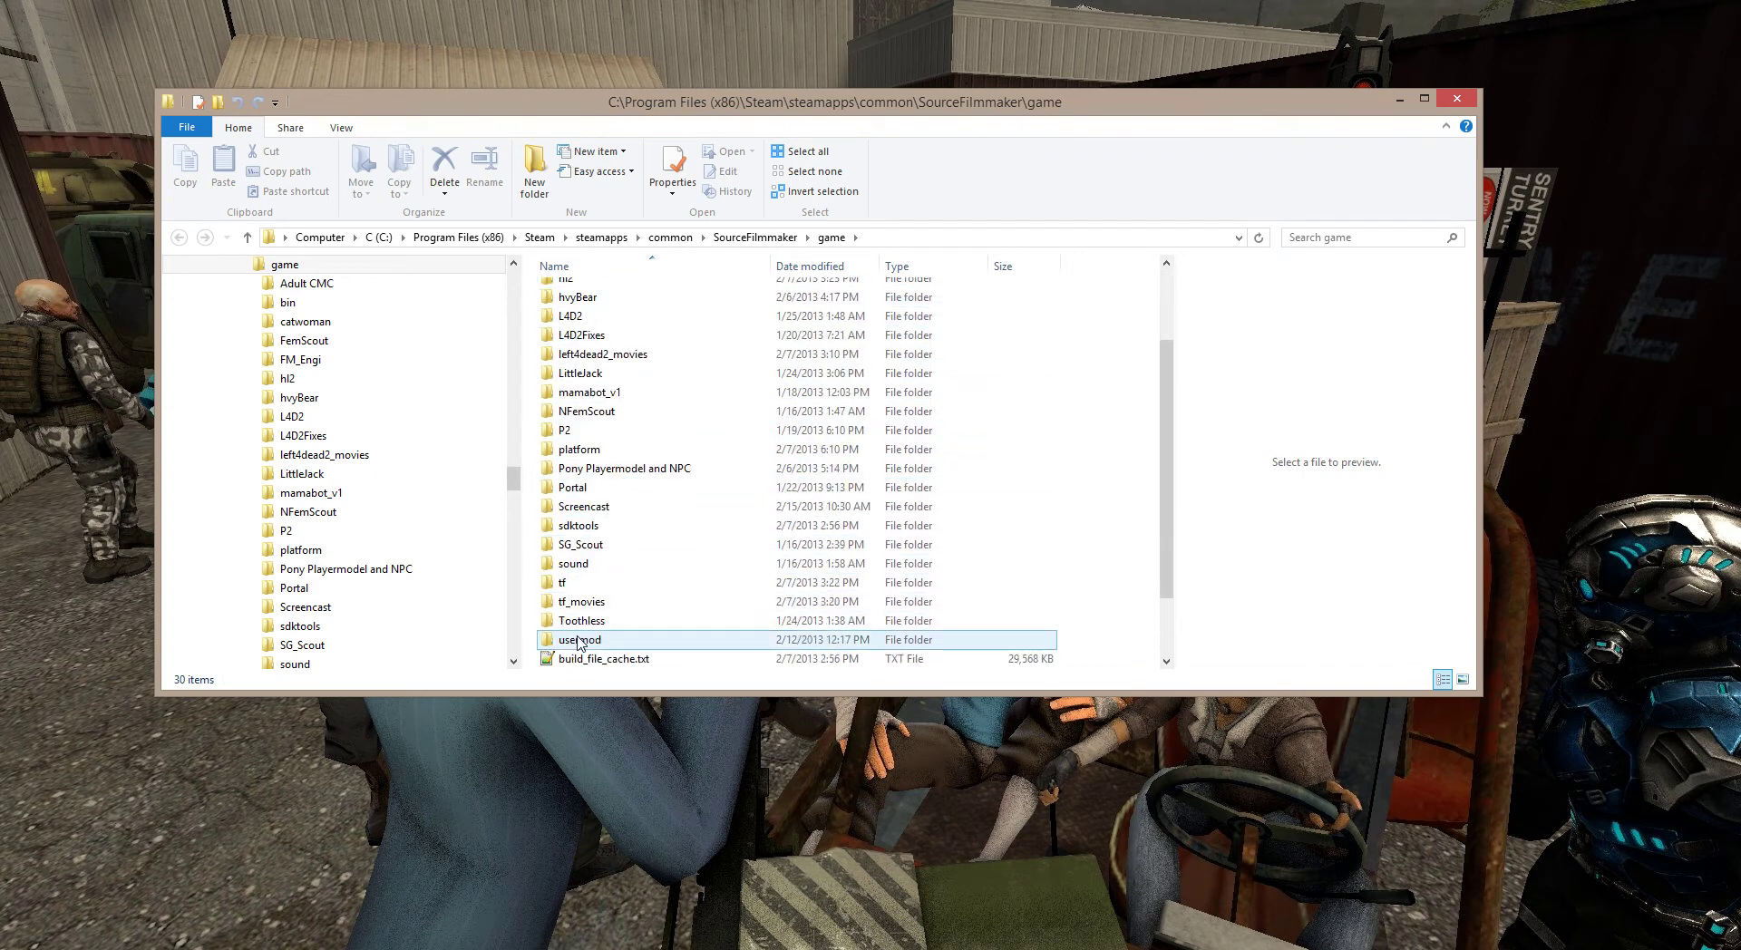
scroll(599, 580, "up", 3)
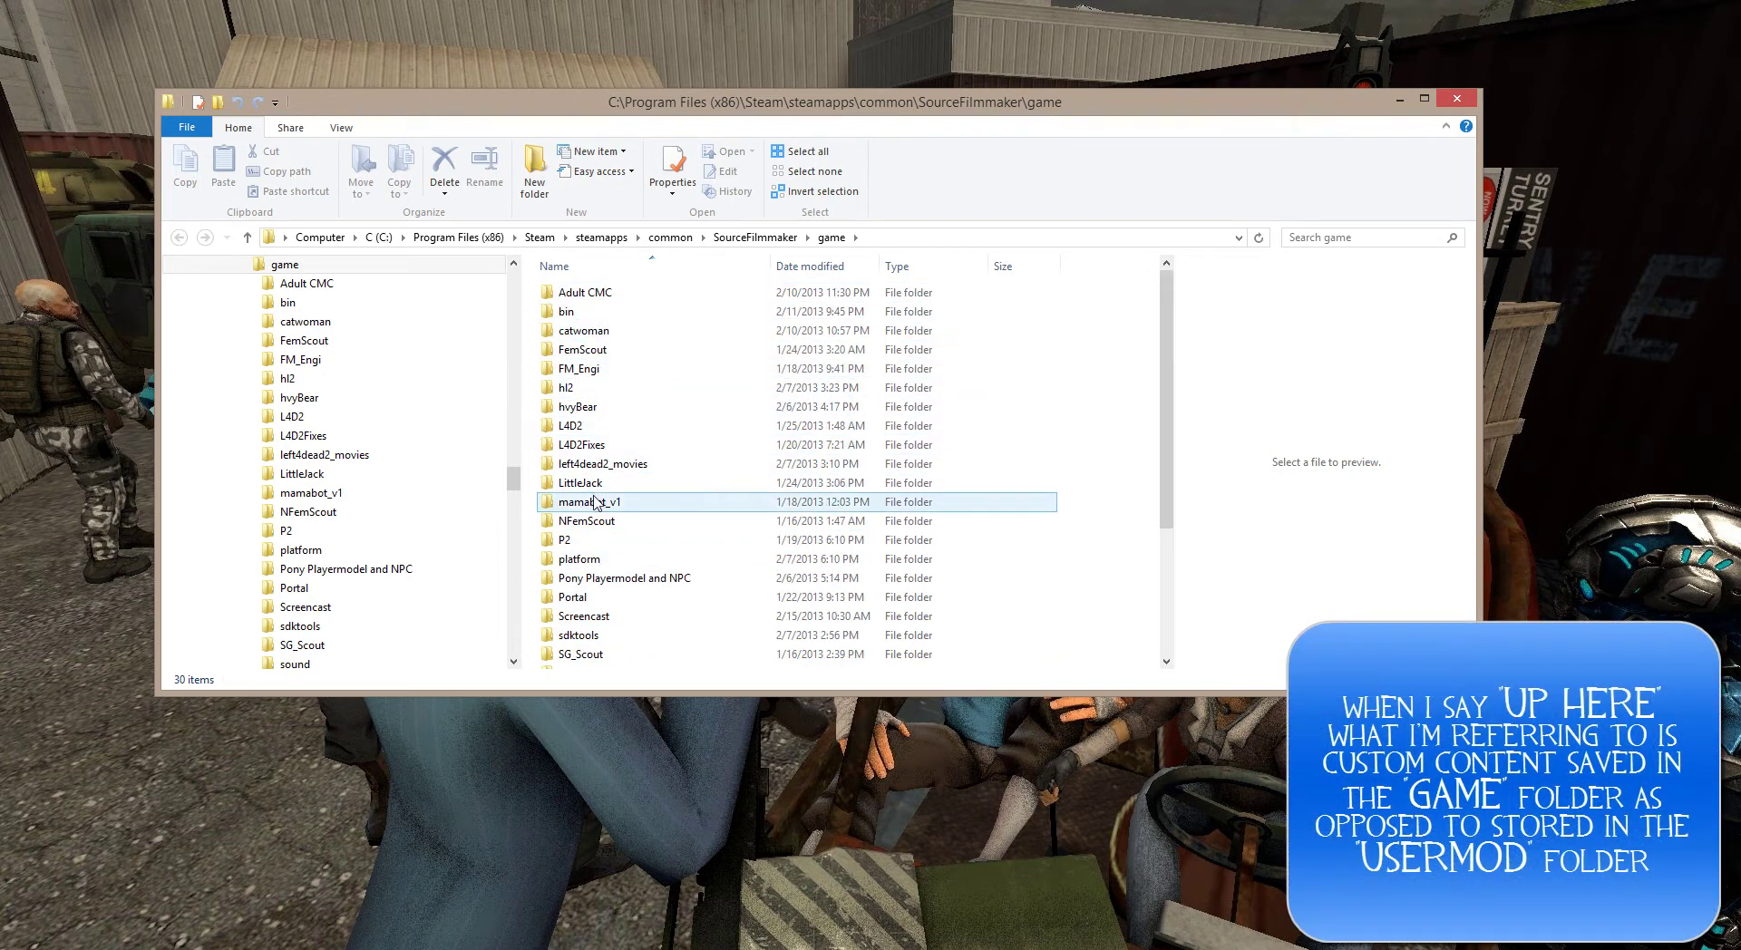
mouse_move(596, 502)
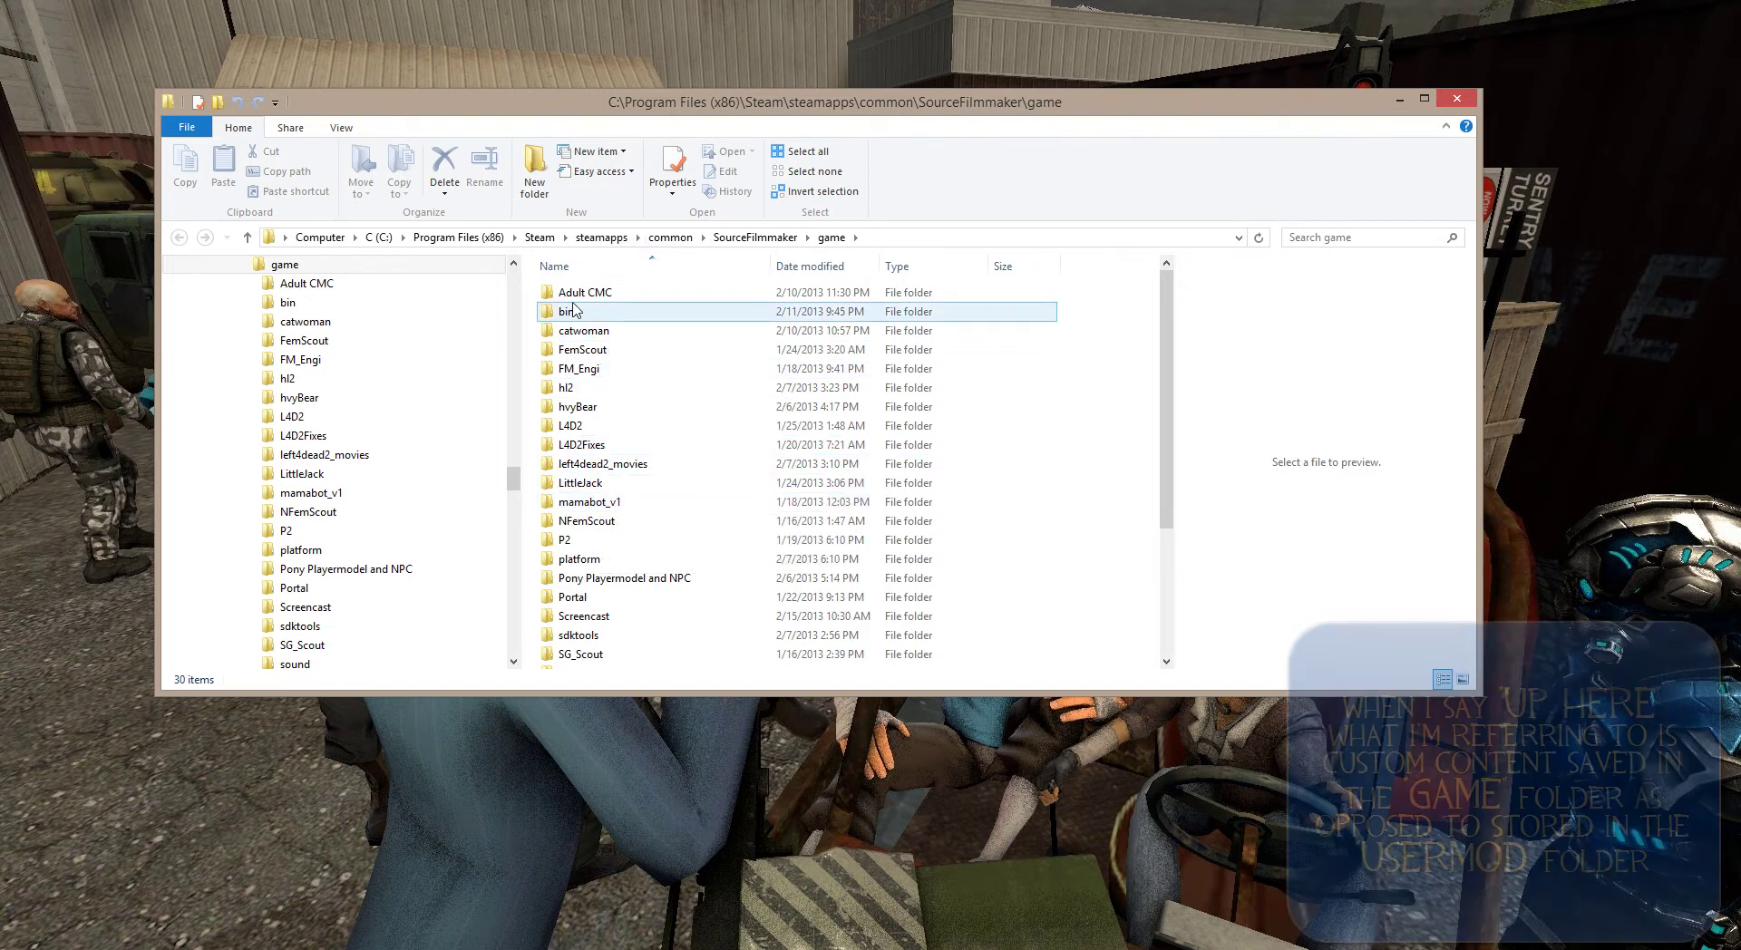
left_click_drag(510, 481, 516, 502)
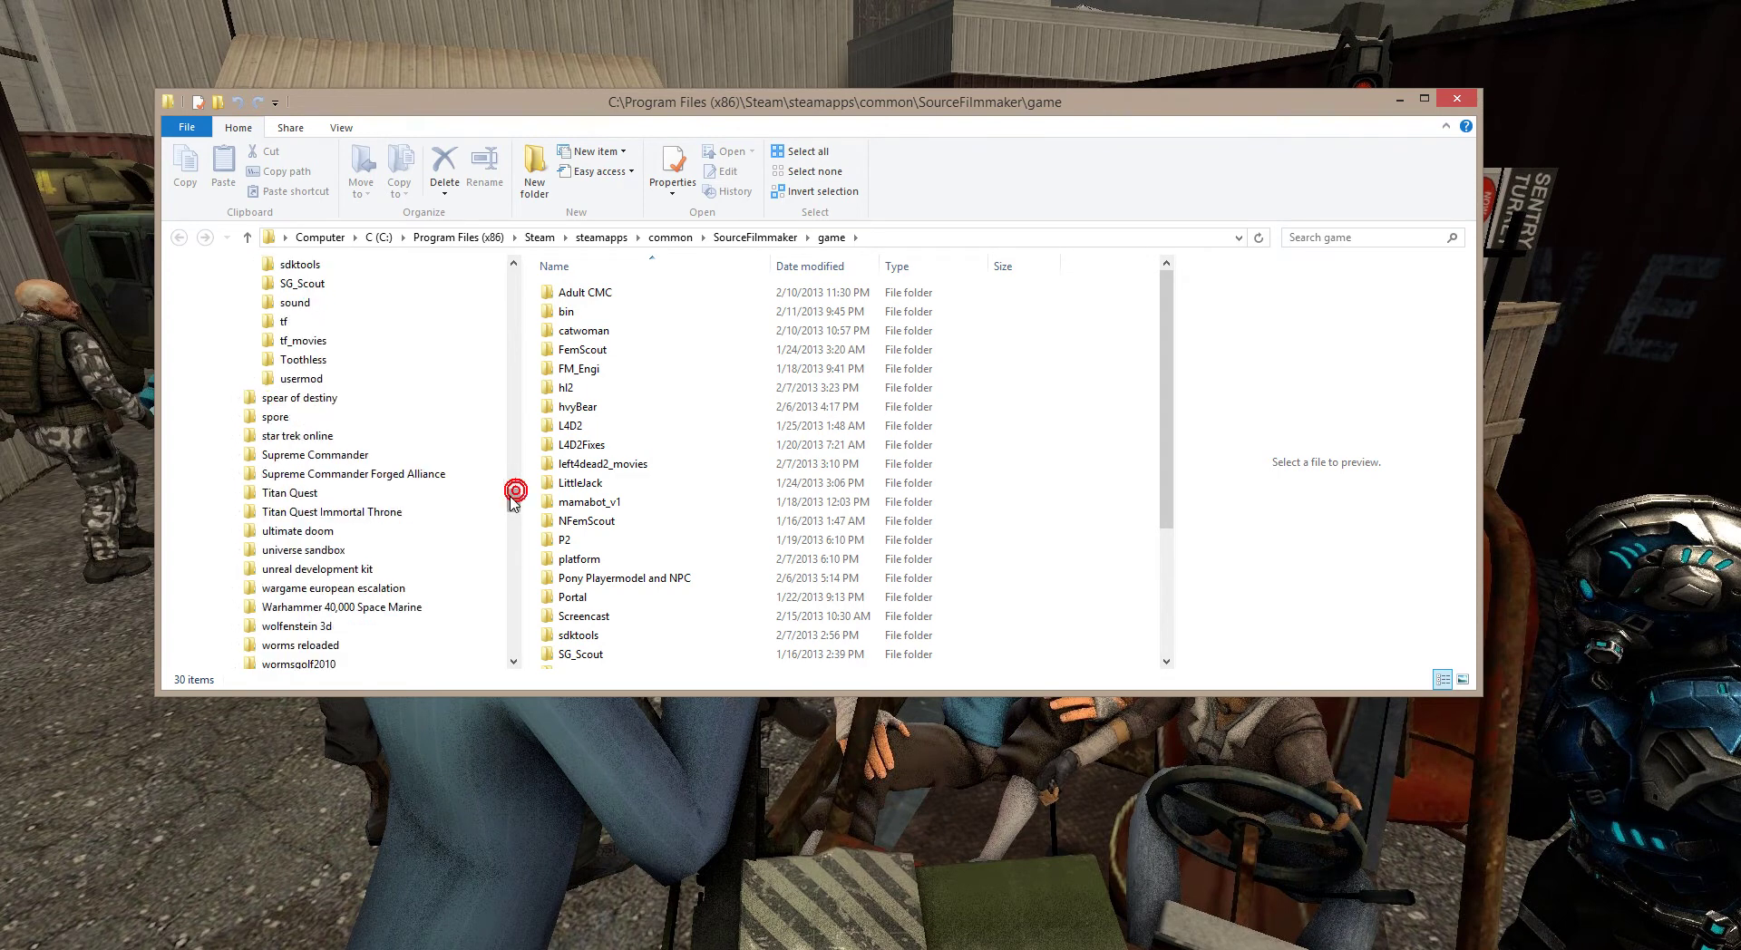
left_click(307, 379)
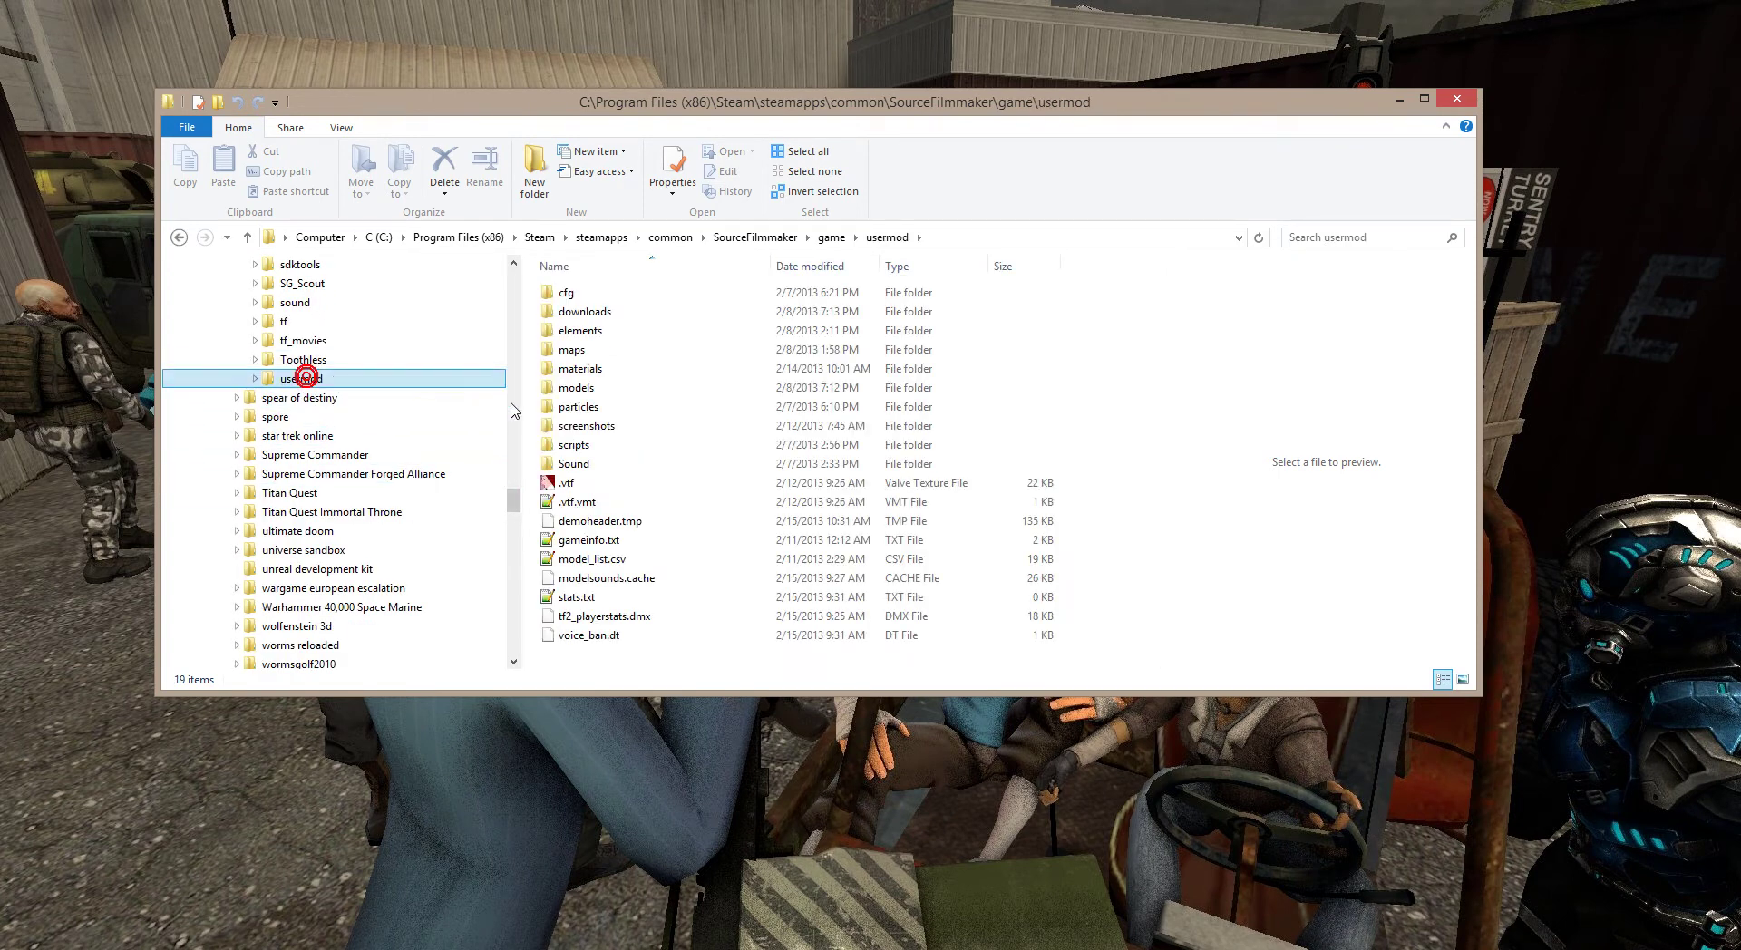
Open usermod's gameinfo.txt in Notepad++ and scroll down to the SearchPaths block.
double_click(612, 542)
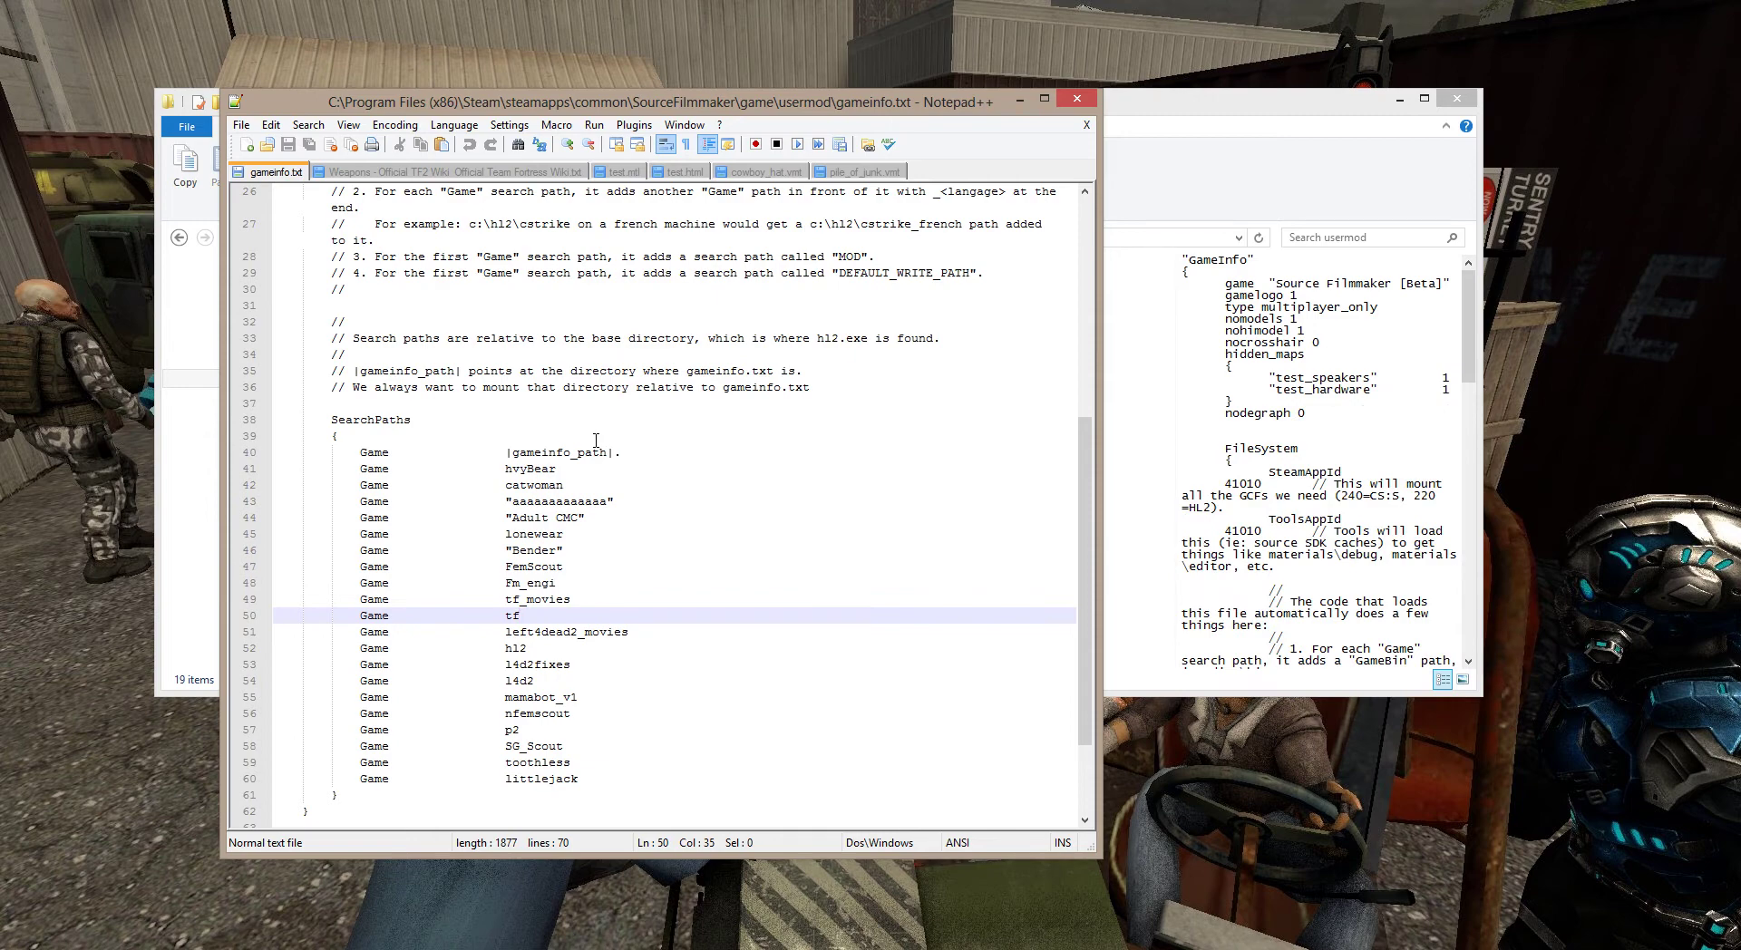
scroll(596, 440, "down", 2)
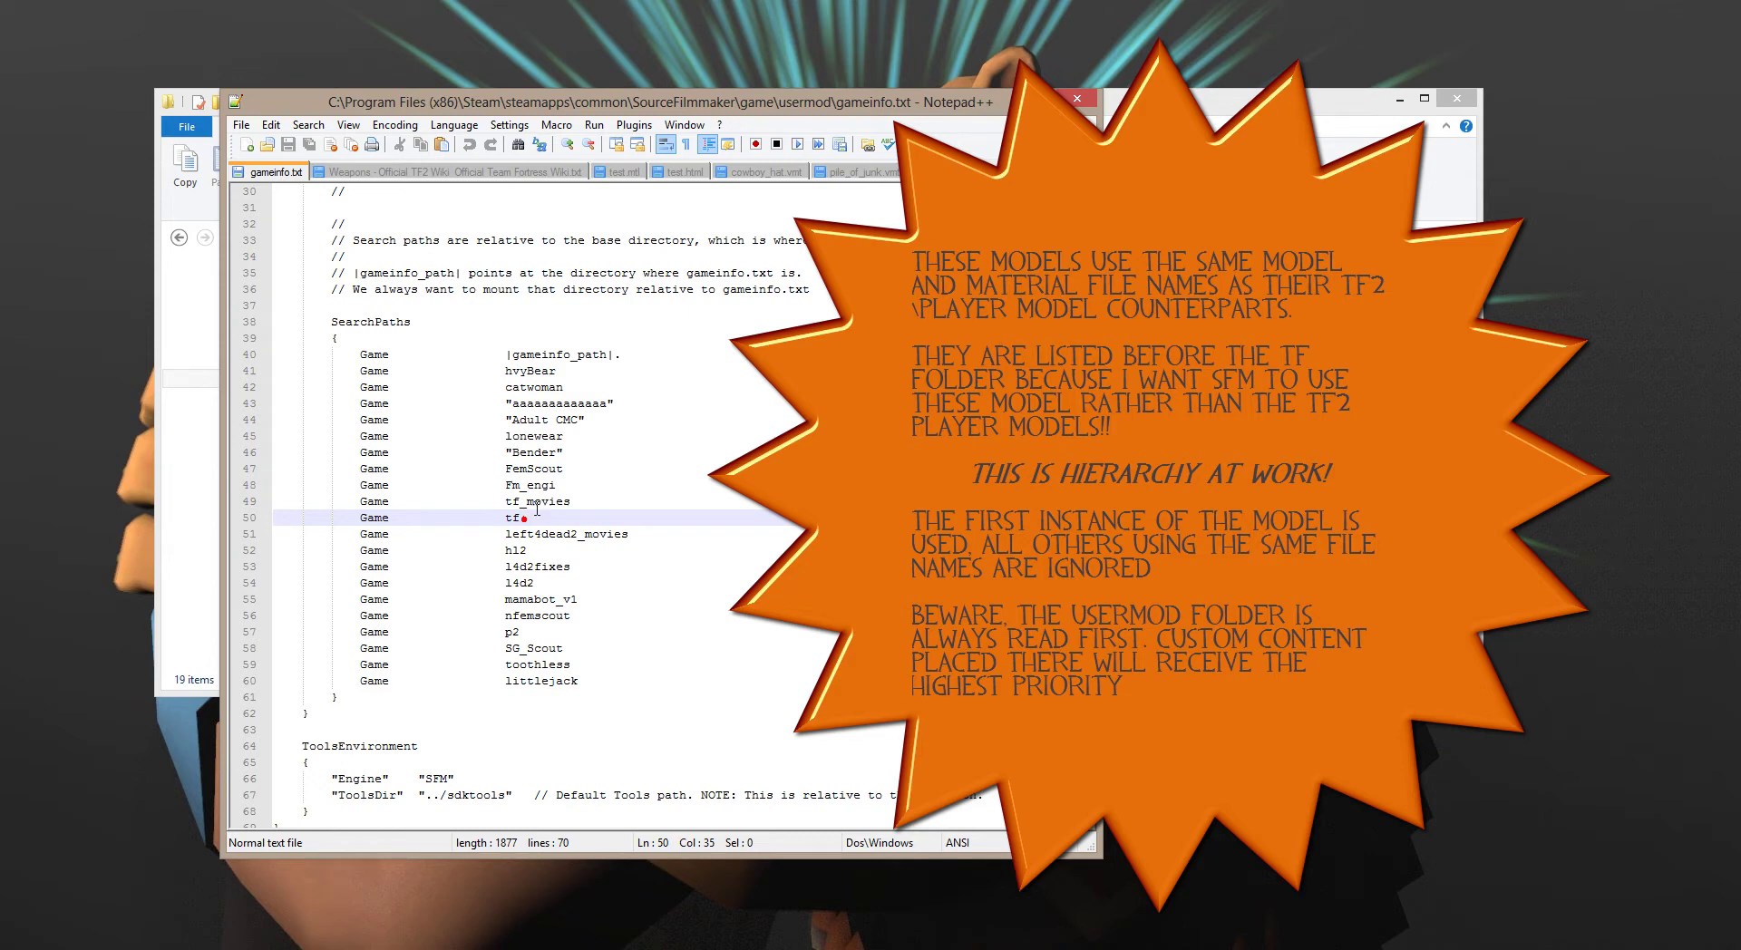
Point out the FemScout, hvyBear, Fm_engi and tf search path lines, then close Notepad++.
left_click(557, 471)
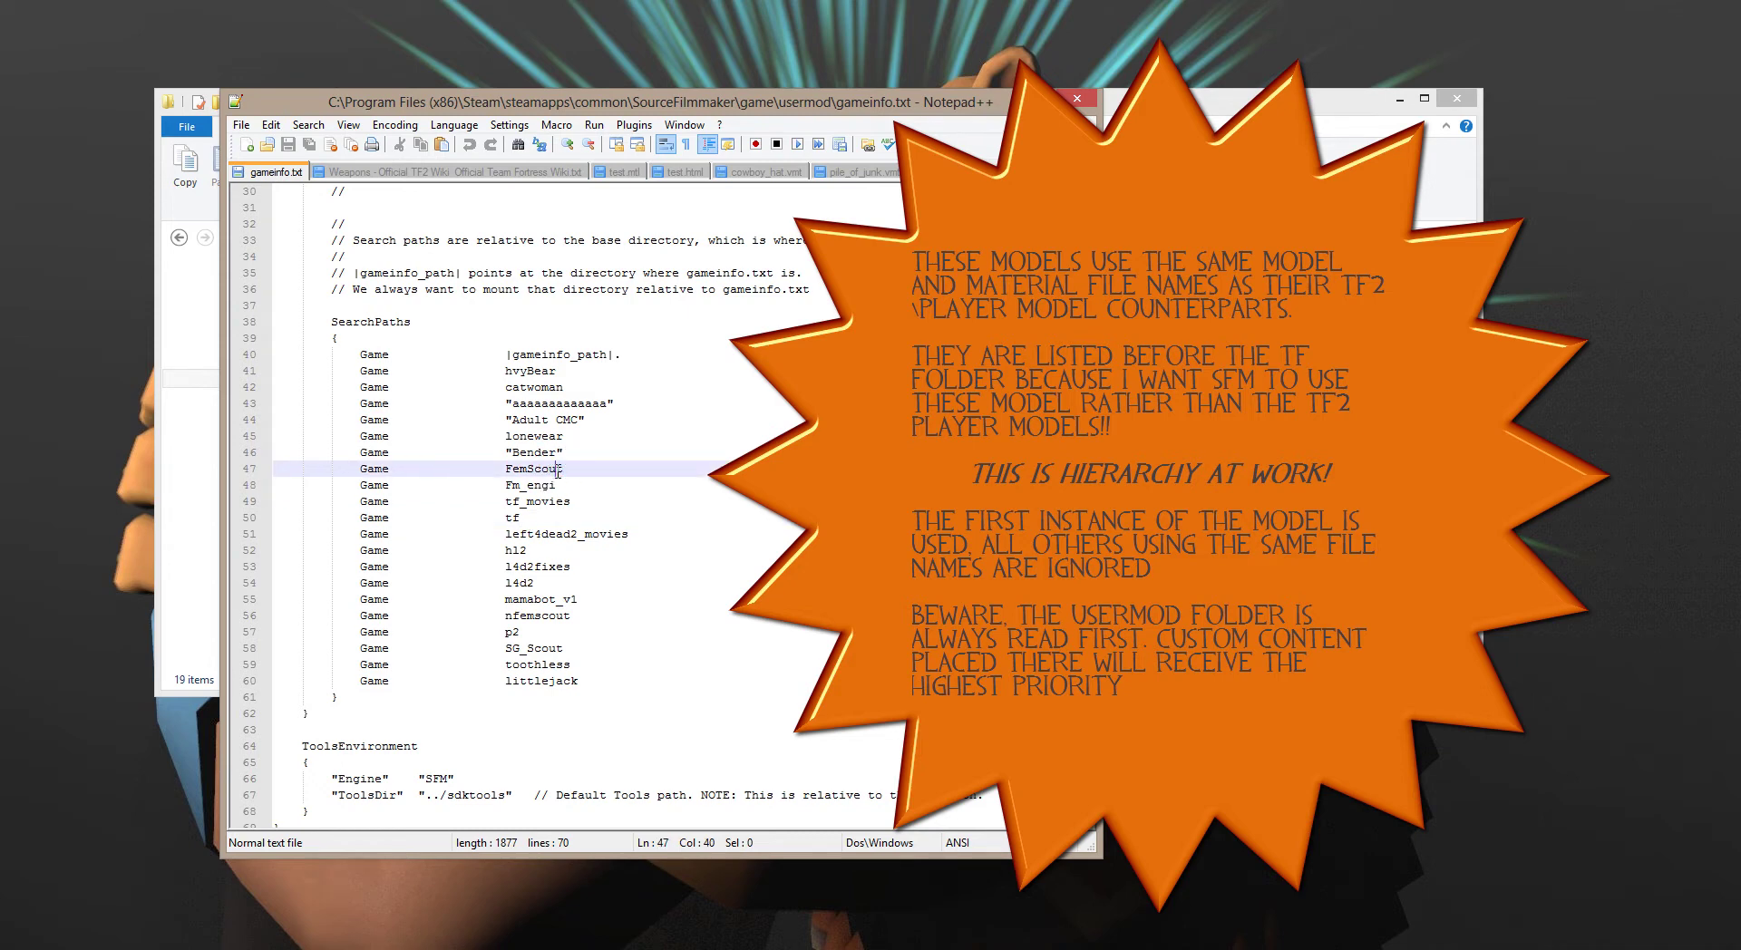
left_click(545, 371)
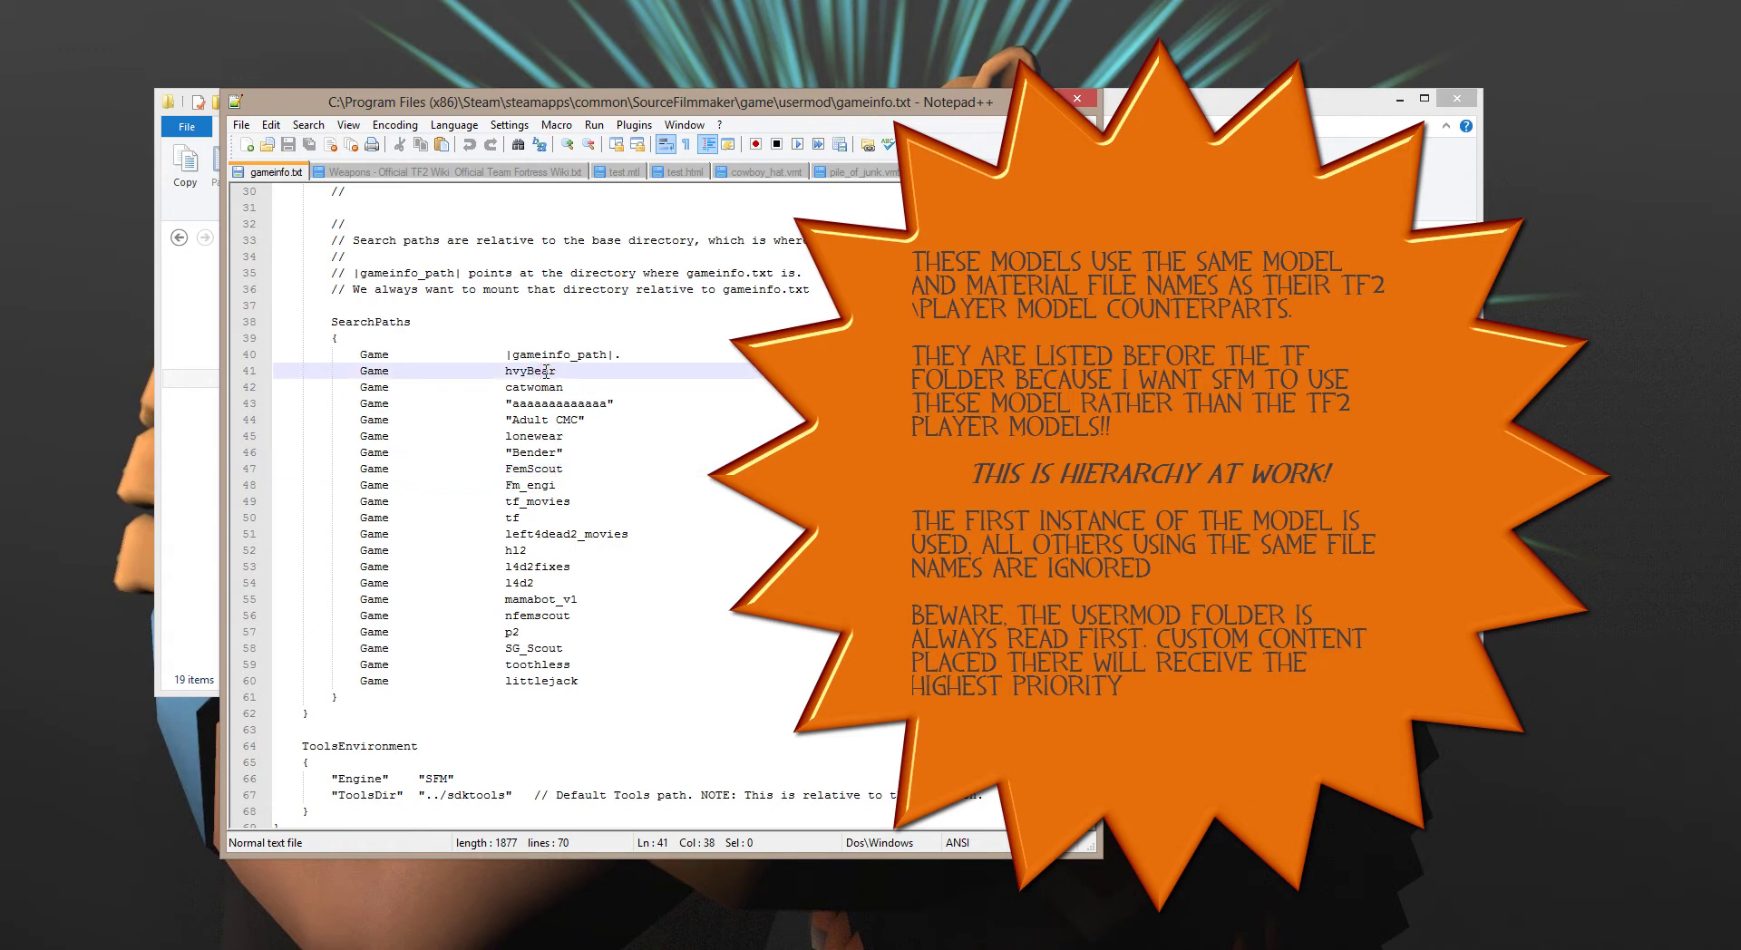
left_click(544, 484)
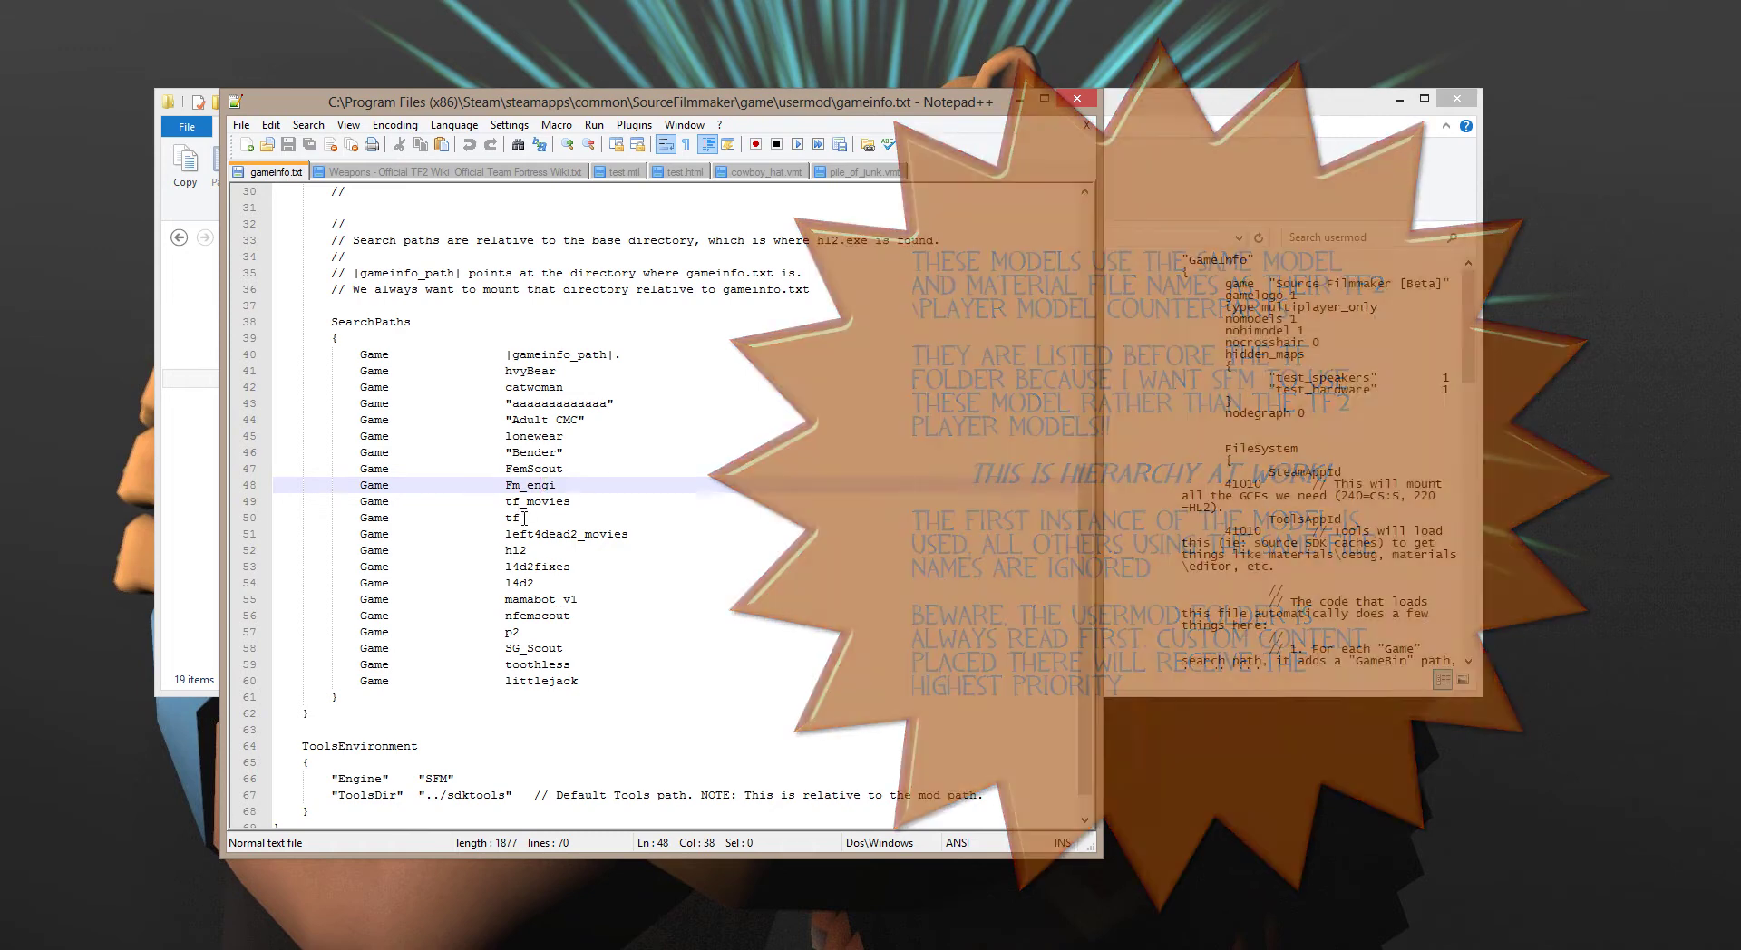
left_click(524, 519)
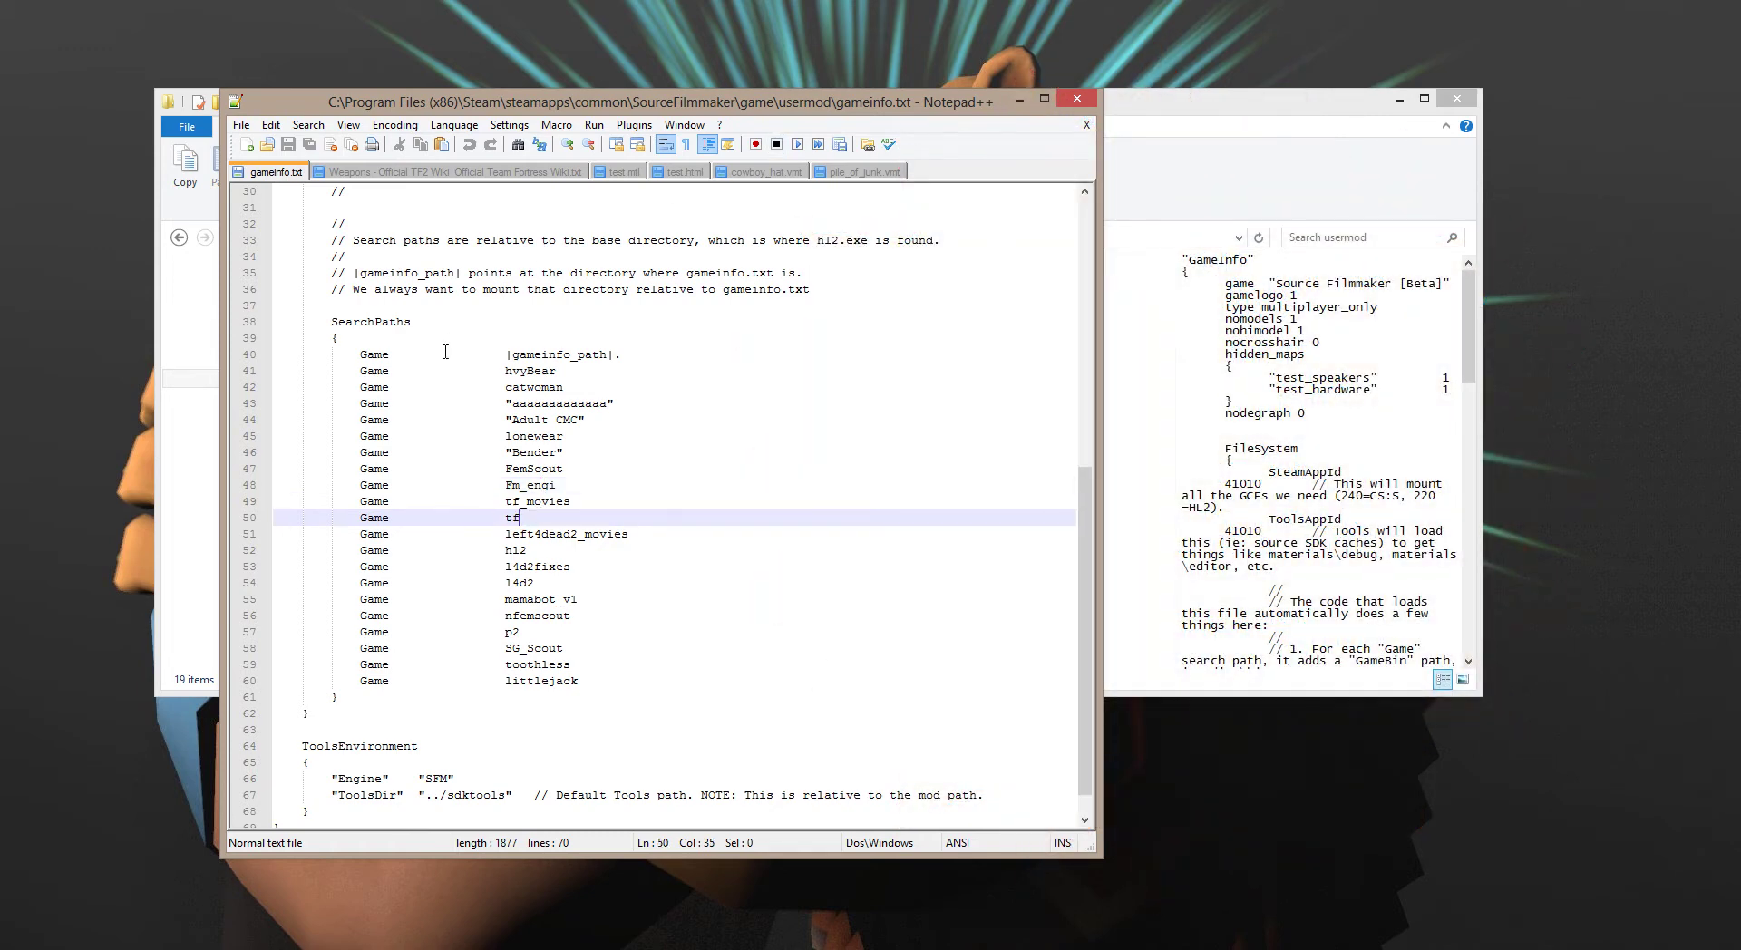
left_click(1076, 101)
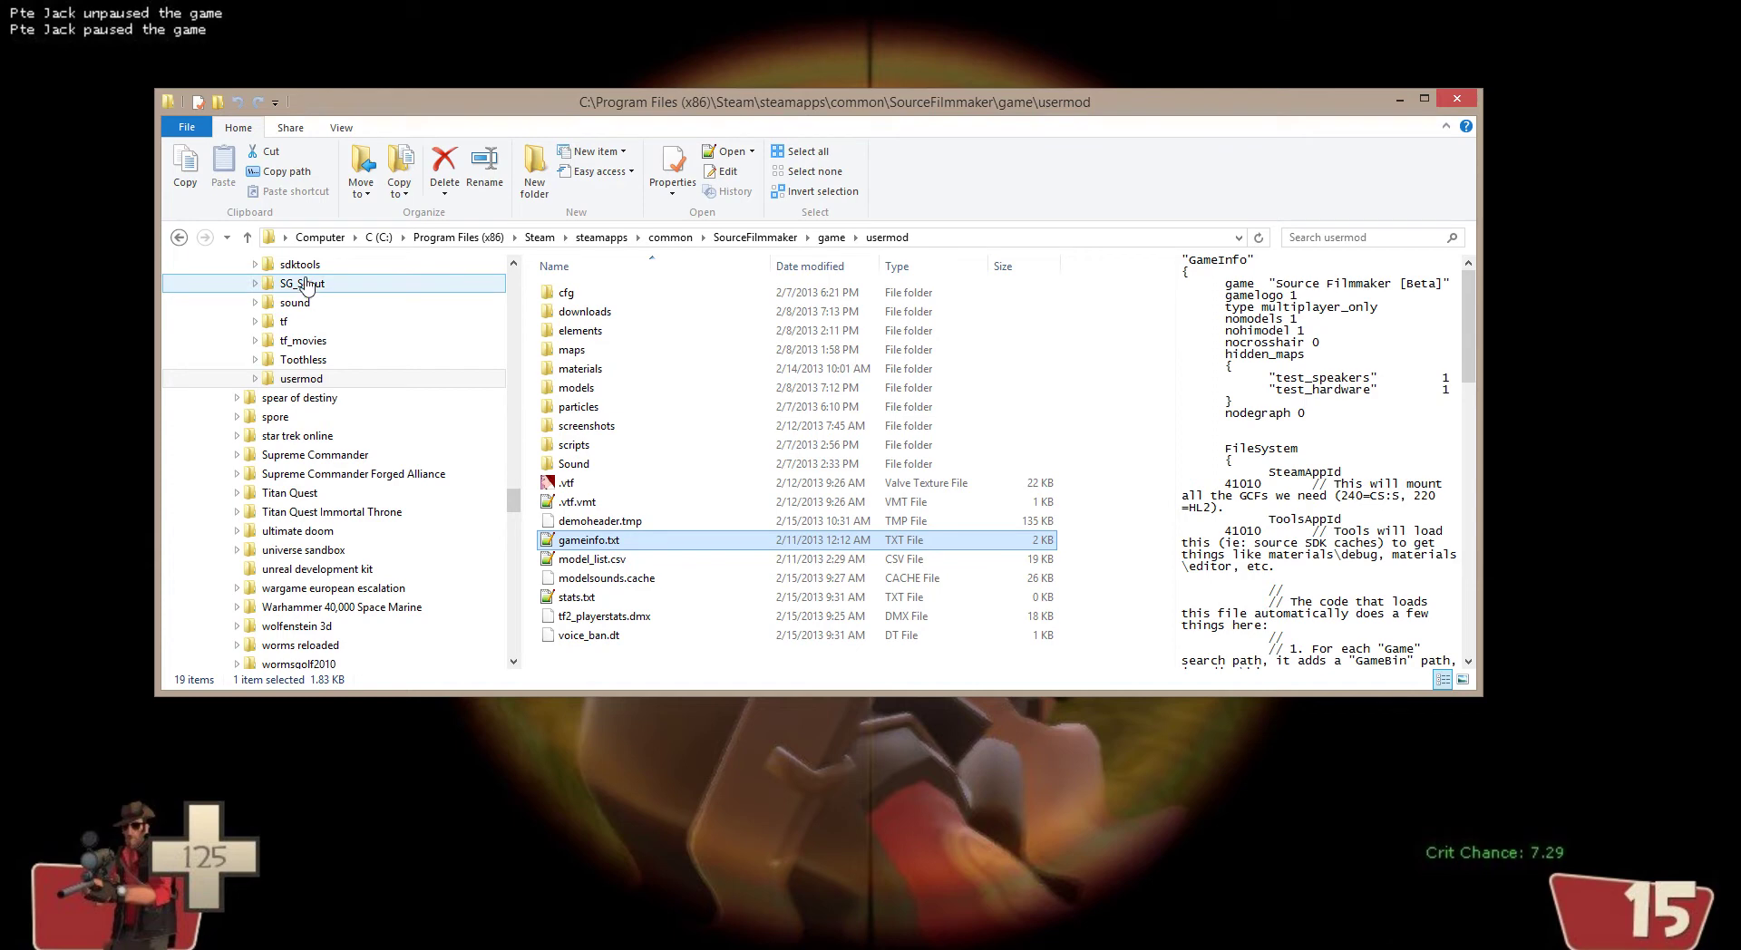
Browse to FemScout\materials\models\player\female_scout and scroll through its 47 VMT/VTF texture files.
left_click_drag(509, 499, 509, 483)
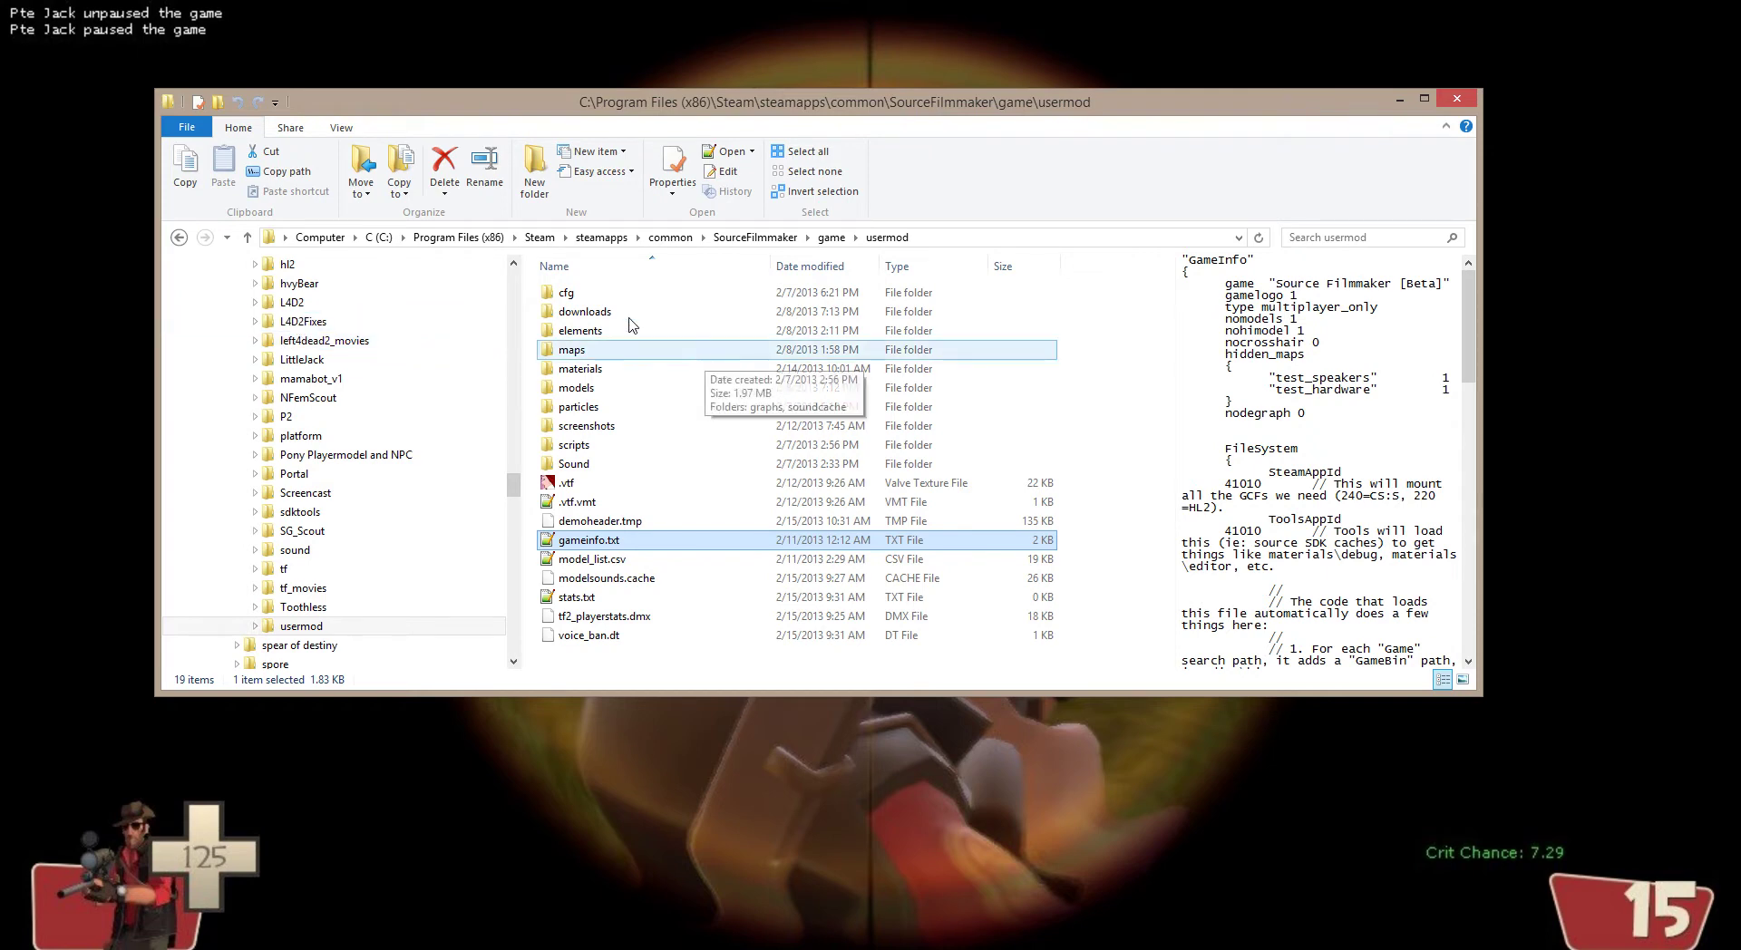
left_click(513, 263)
left_click(513, 263)
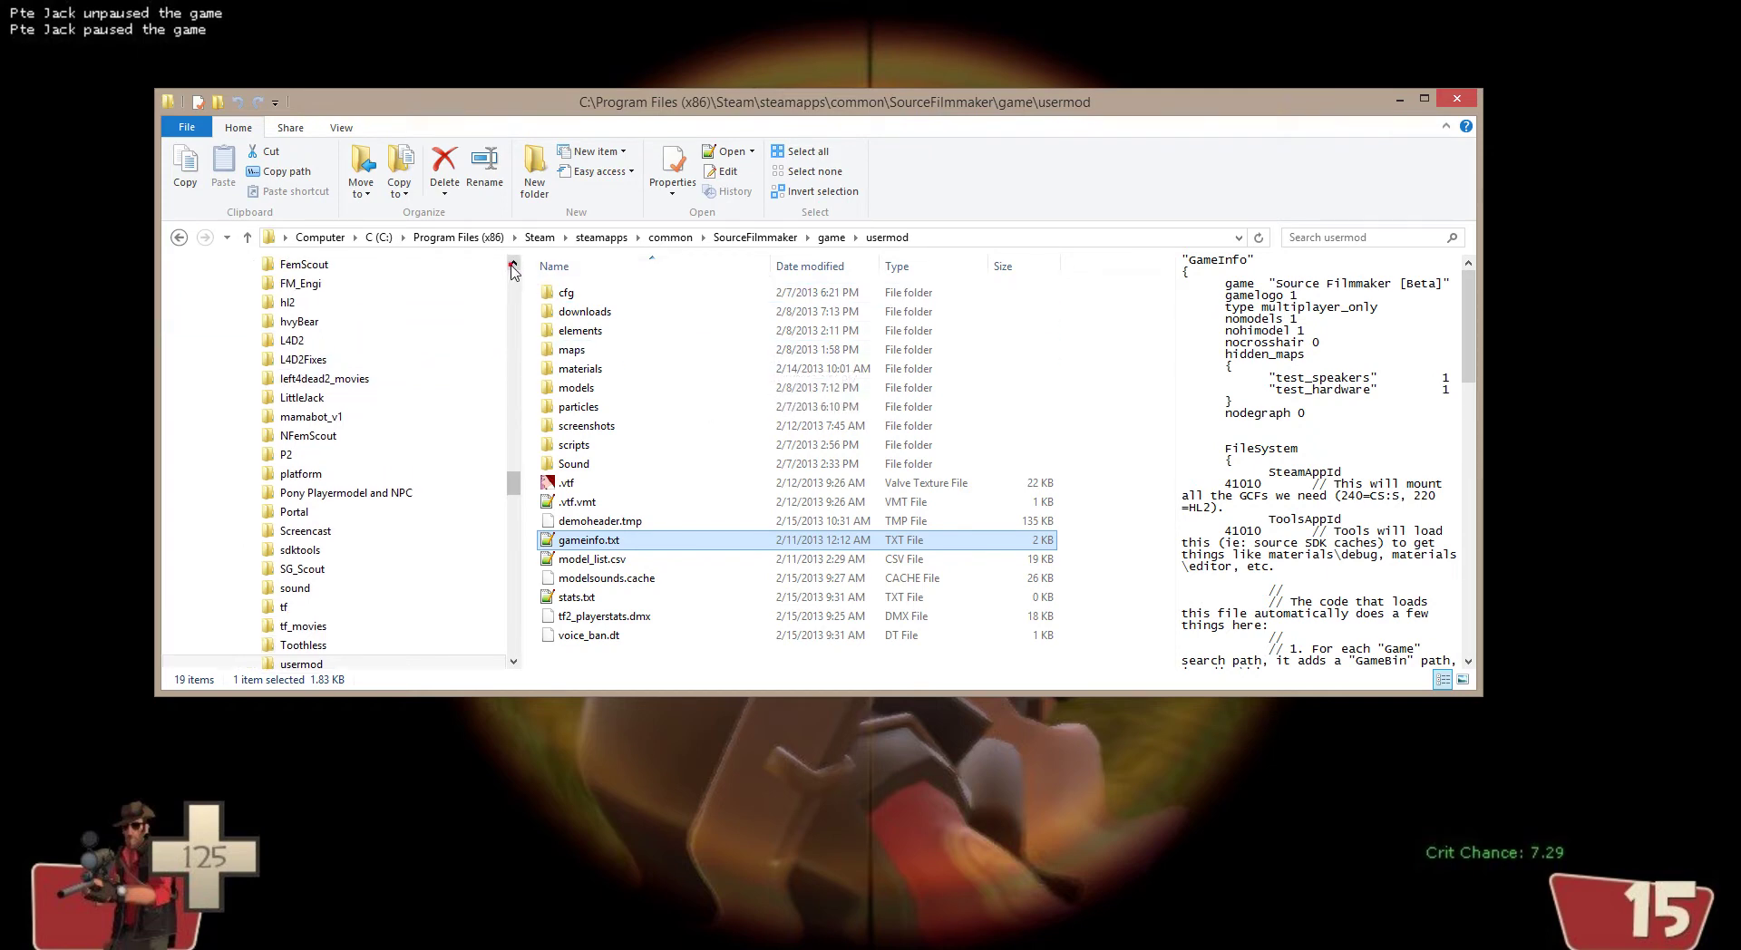
left_click(370, 267)
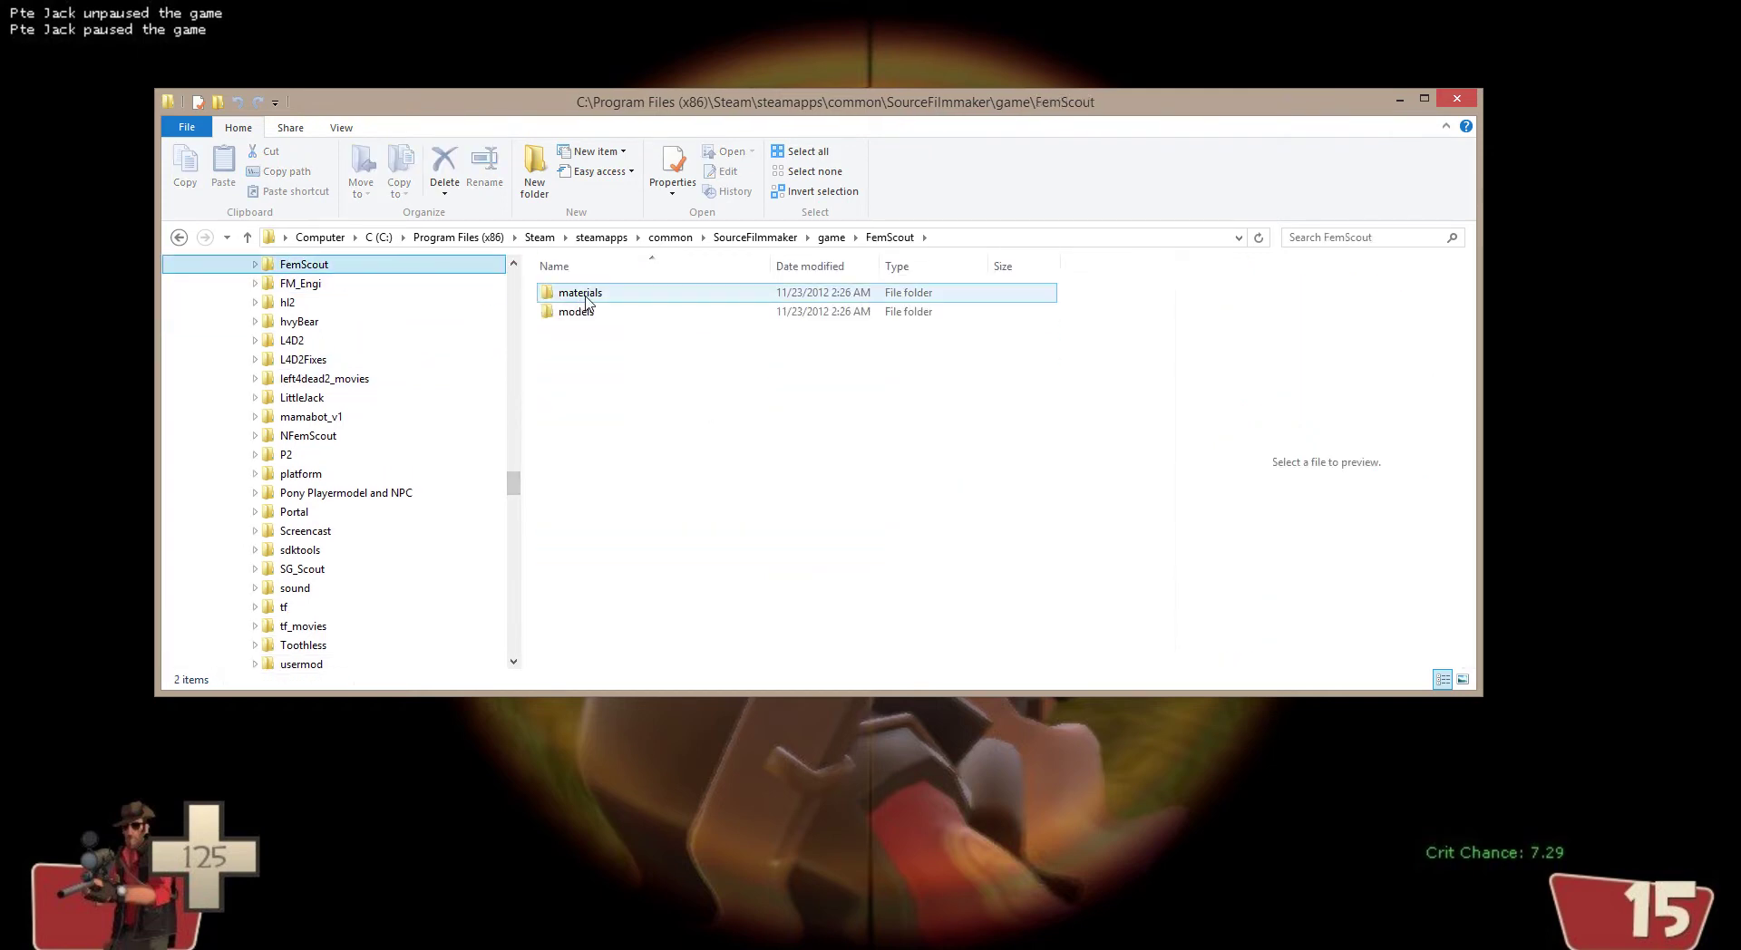
left_click(585, 295)
double_click(584, 296)
double_click(584, 296)
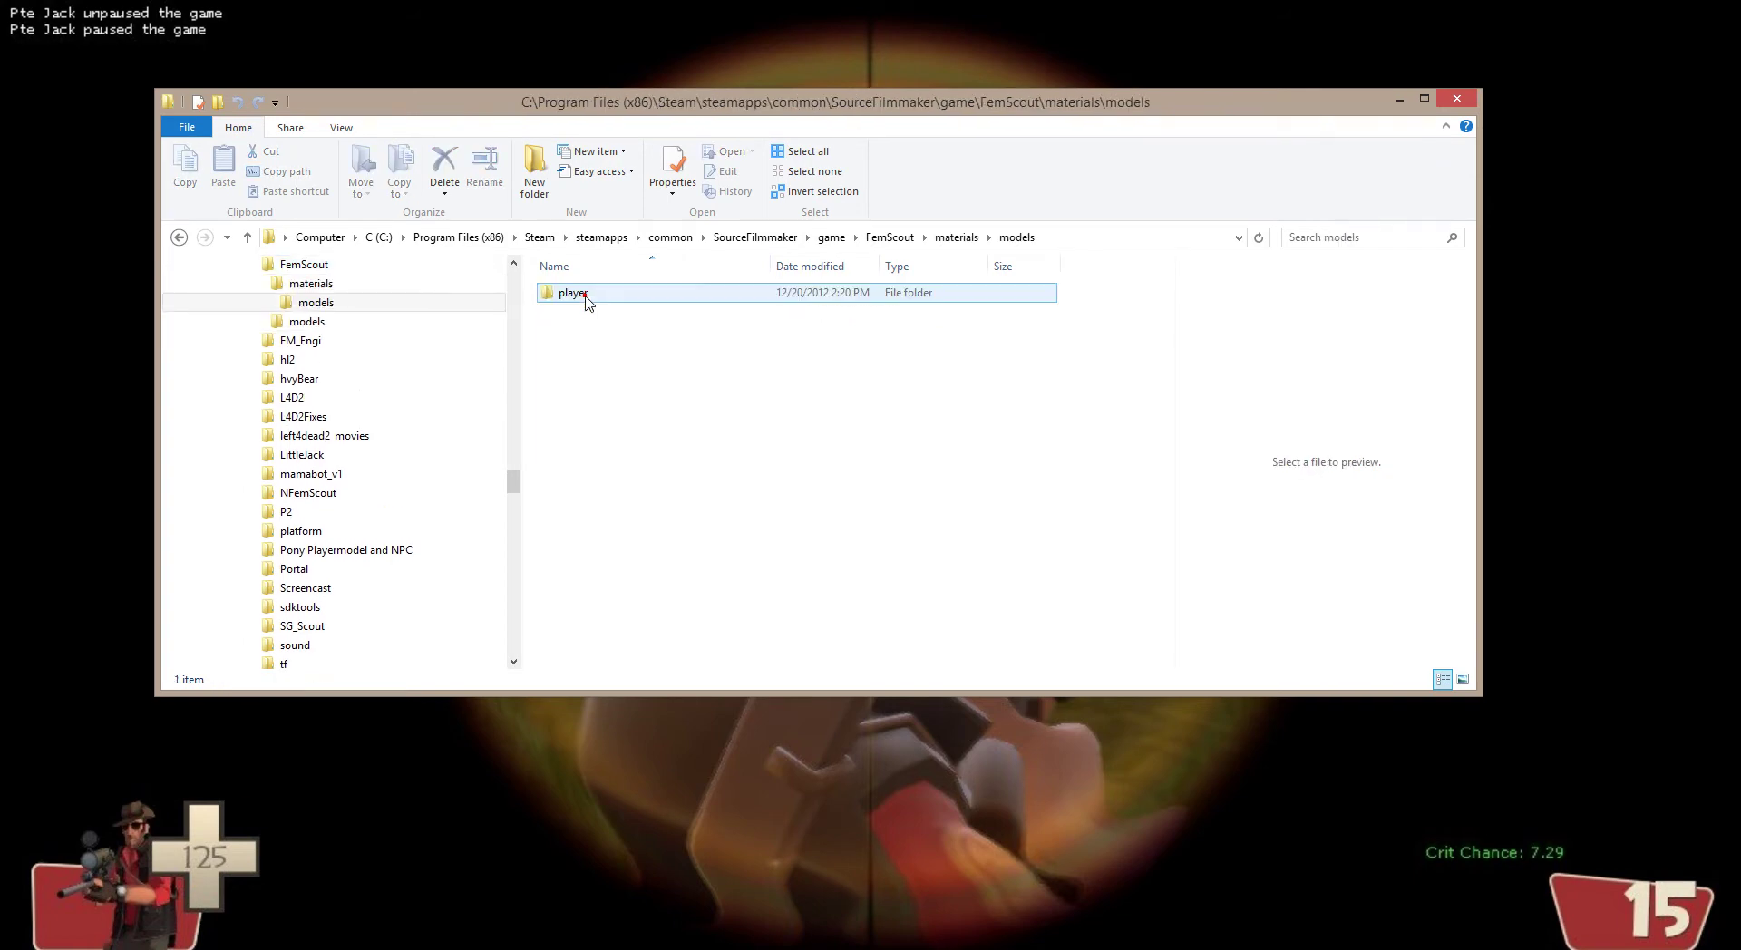
double_click(585, 295)
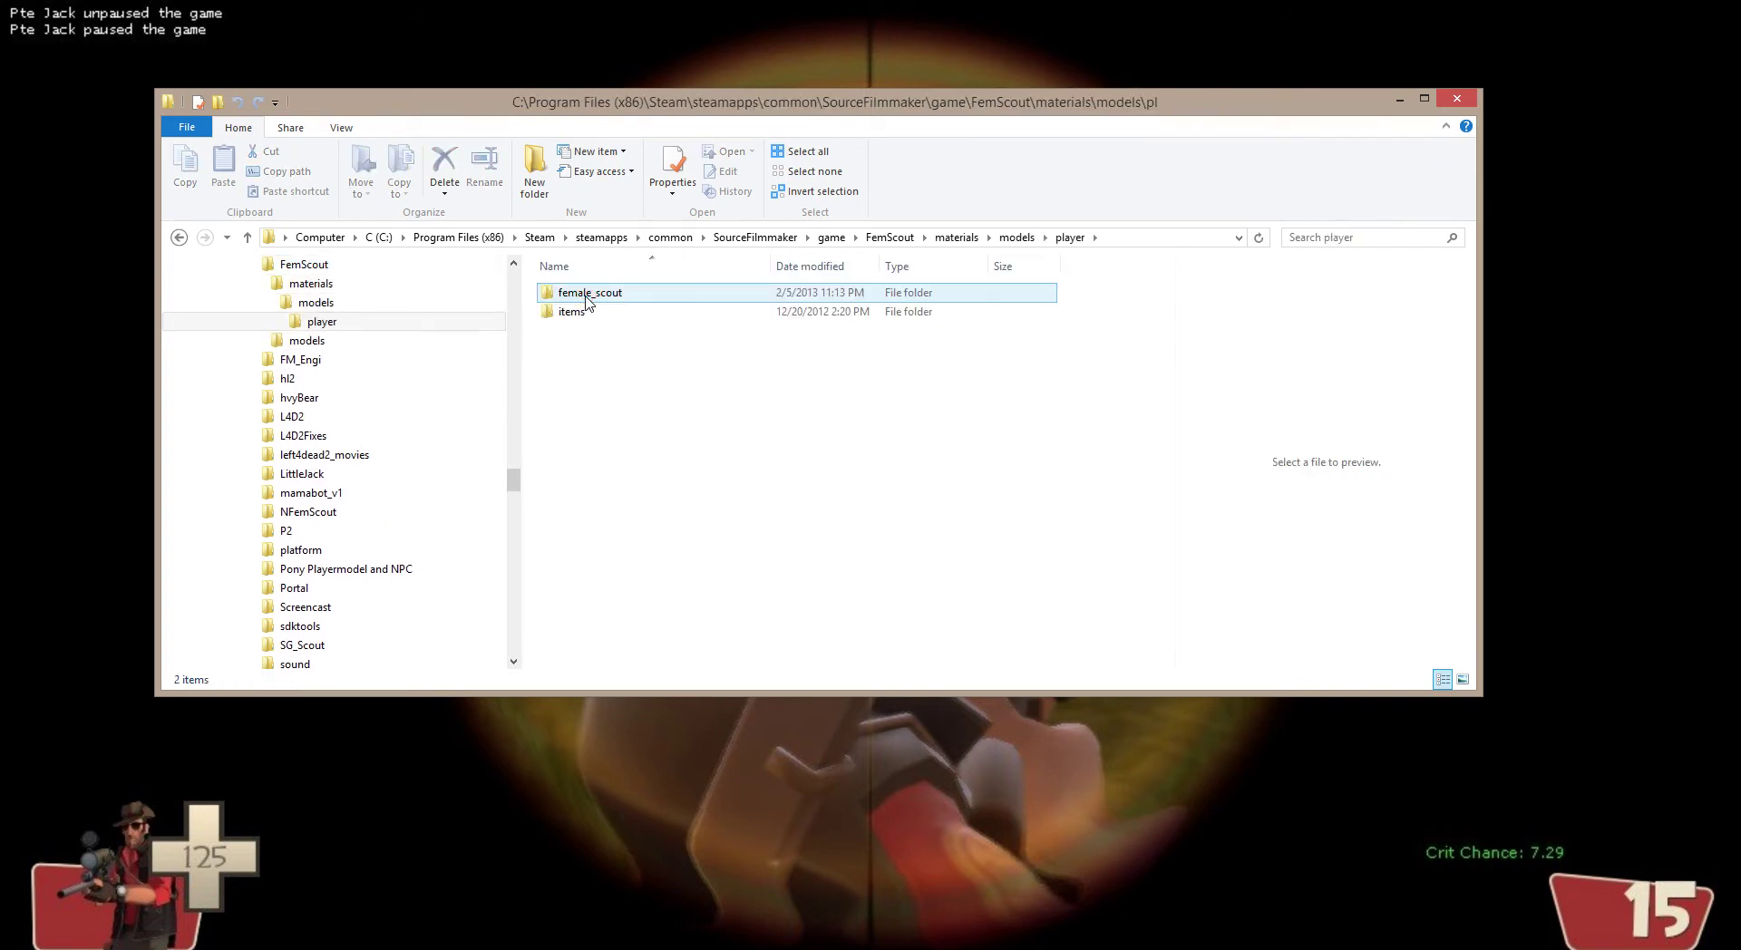
double_click(587, 299)
scroll(610, 408, "down", 2)
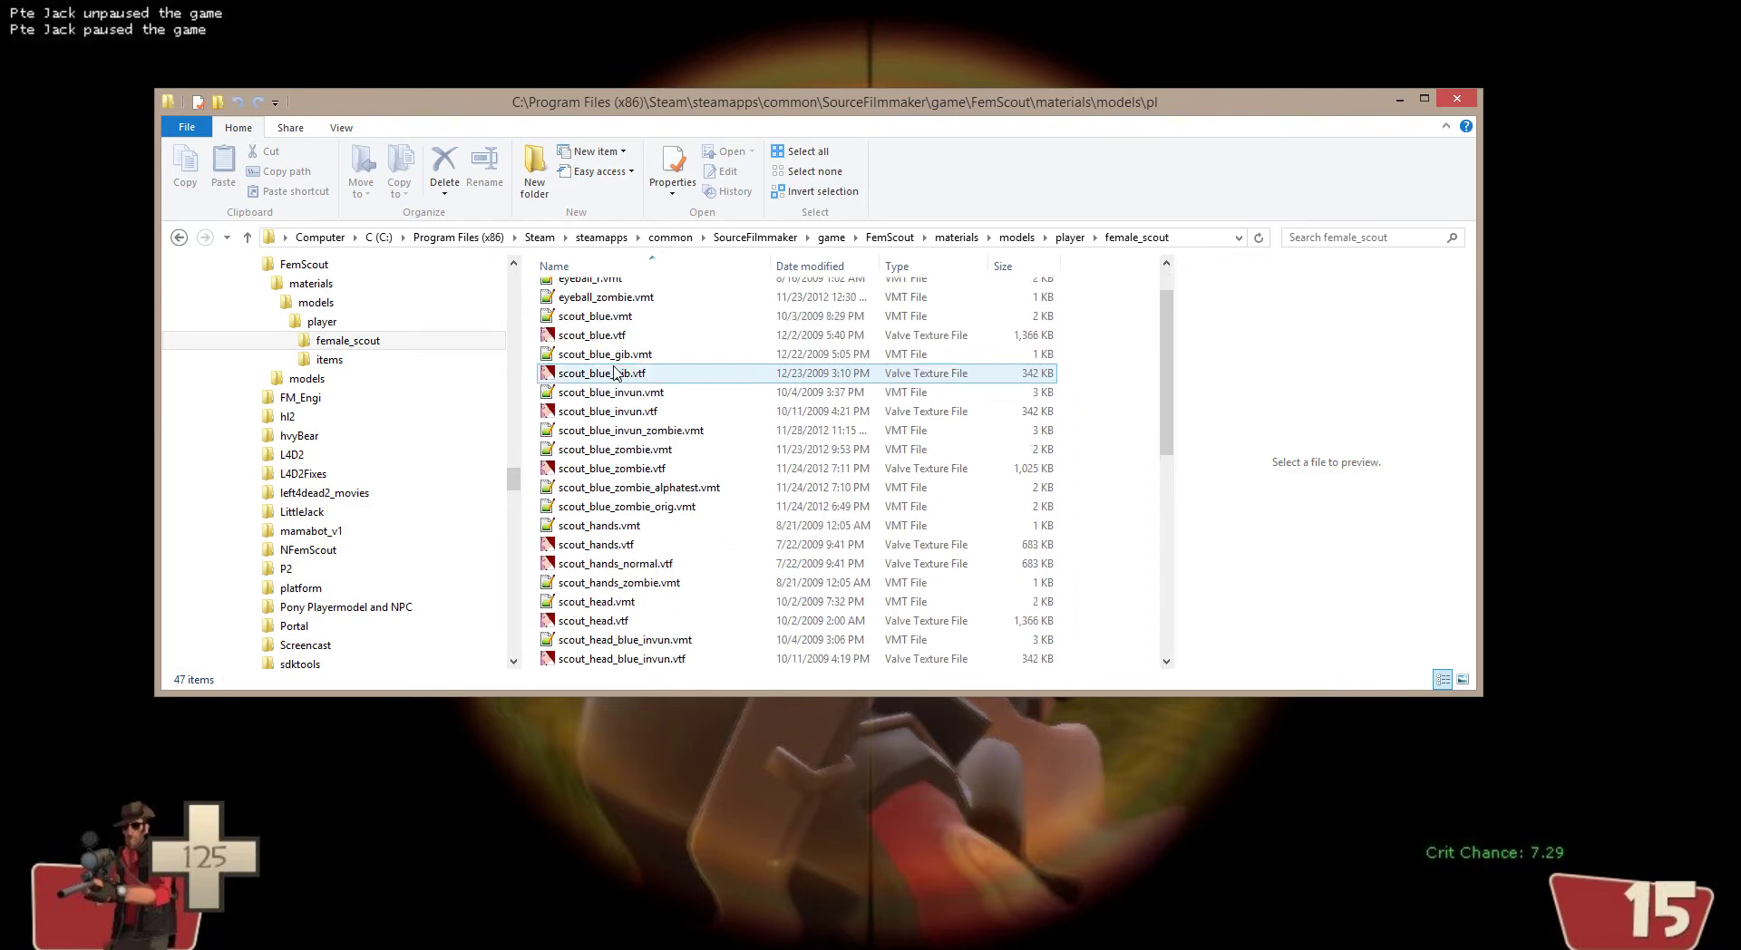
scroll(614, 373, "down", 1)
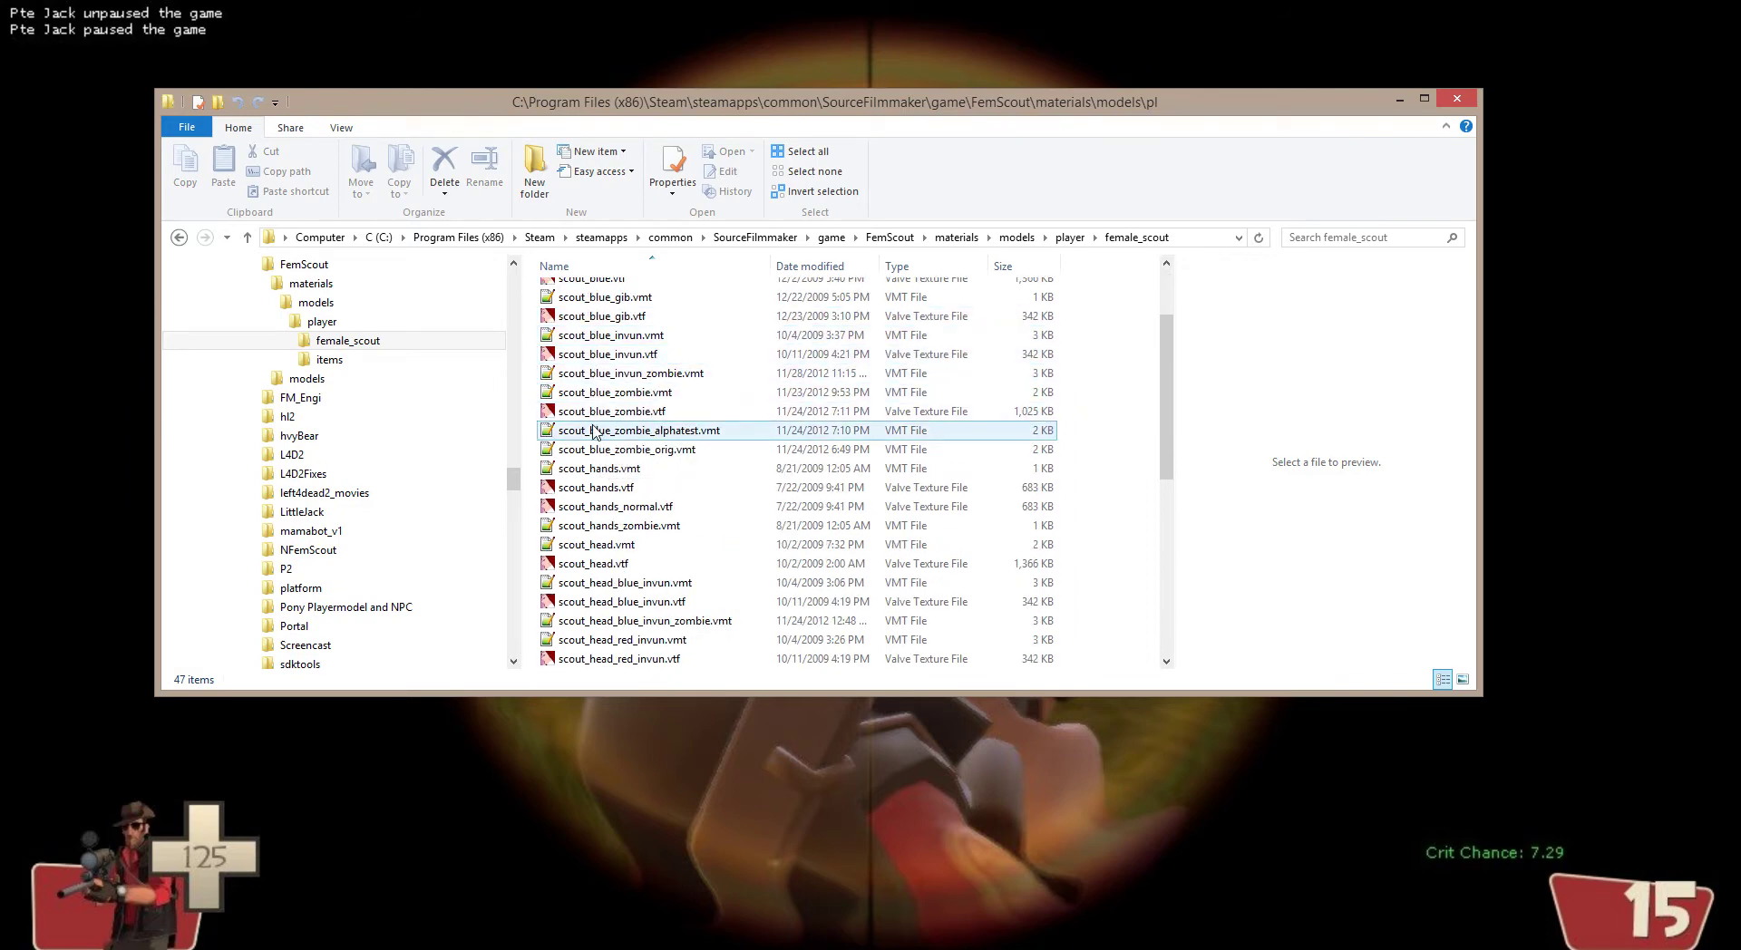
scroll(513, 489, "down", 5)
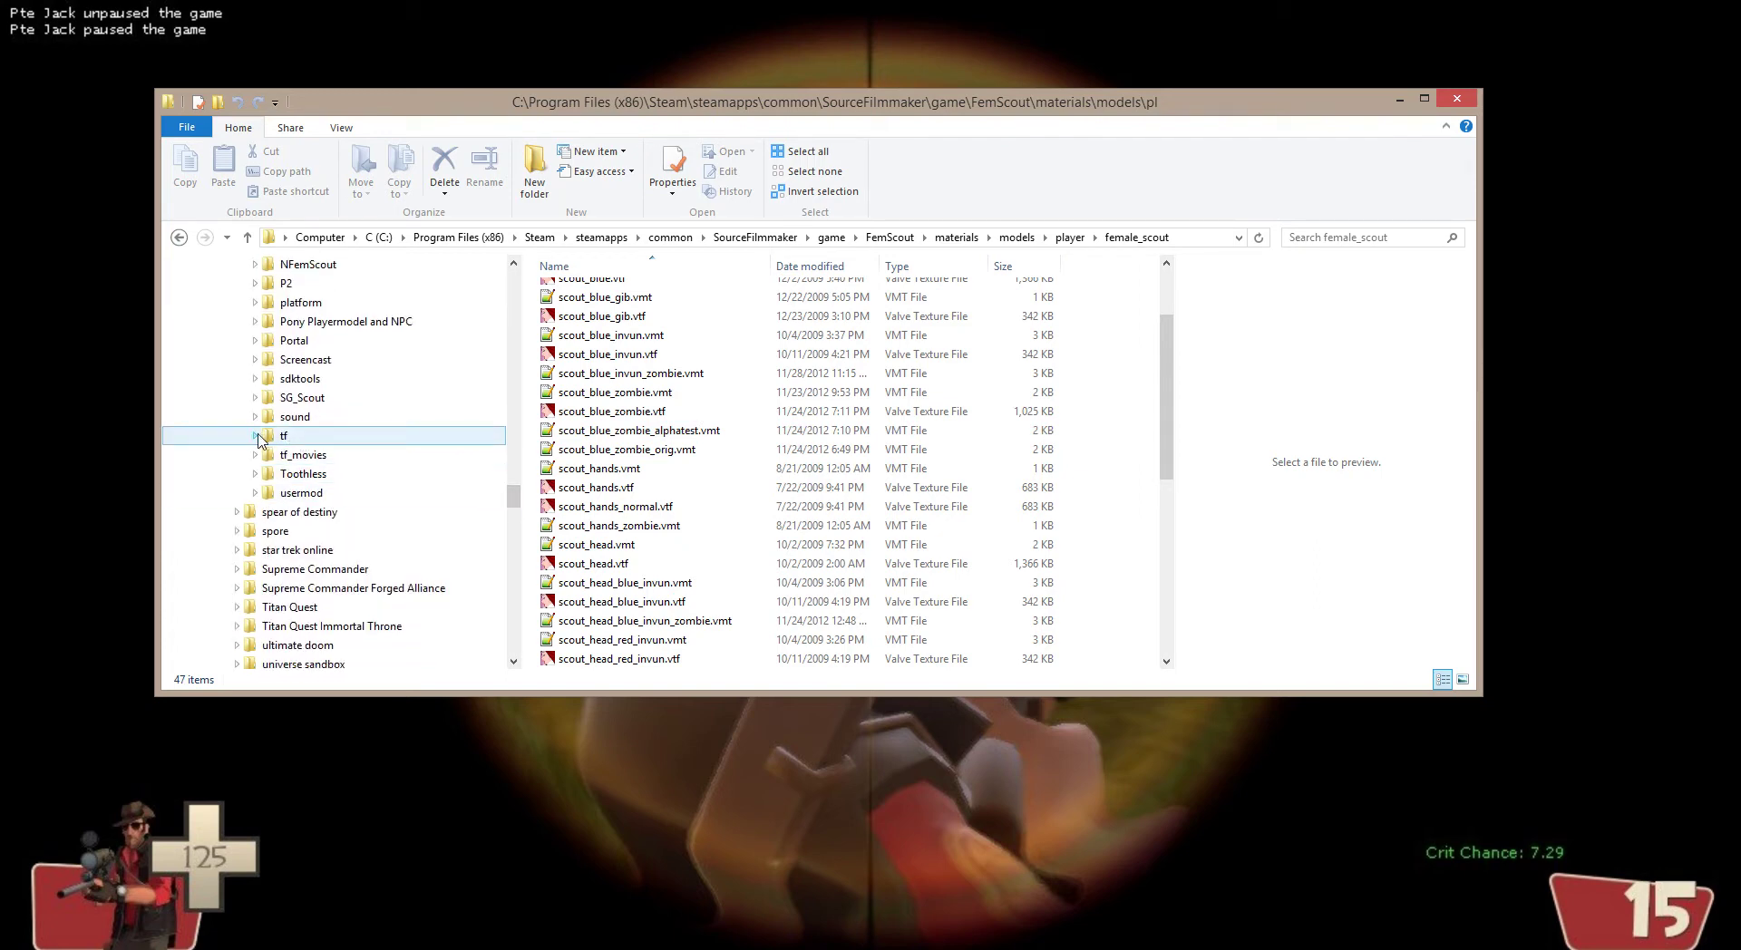
Expand tf\materials\models\player and view the stock scout folder's 38 items, including eyeball_r.vmt.
left_click(261, 436)
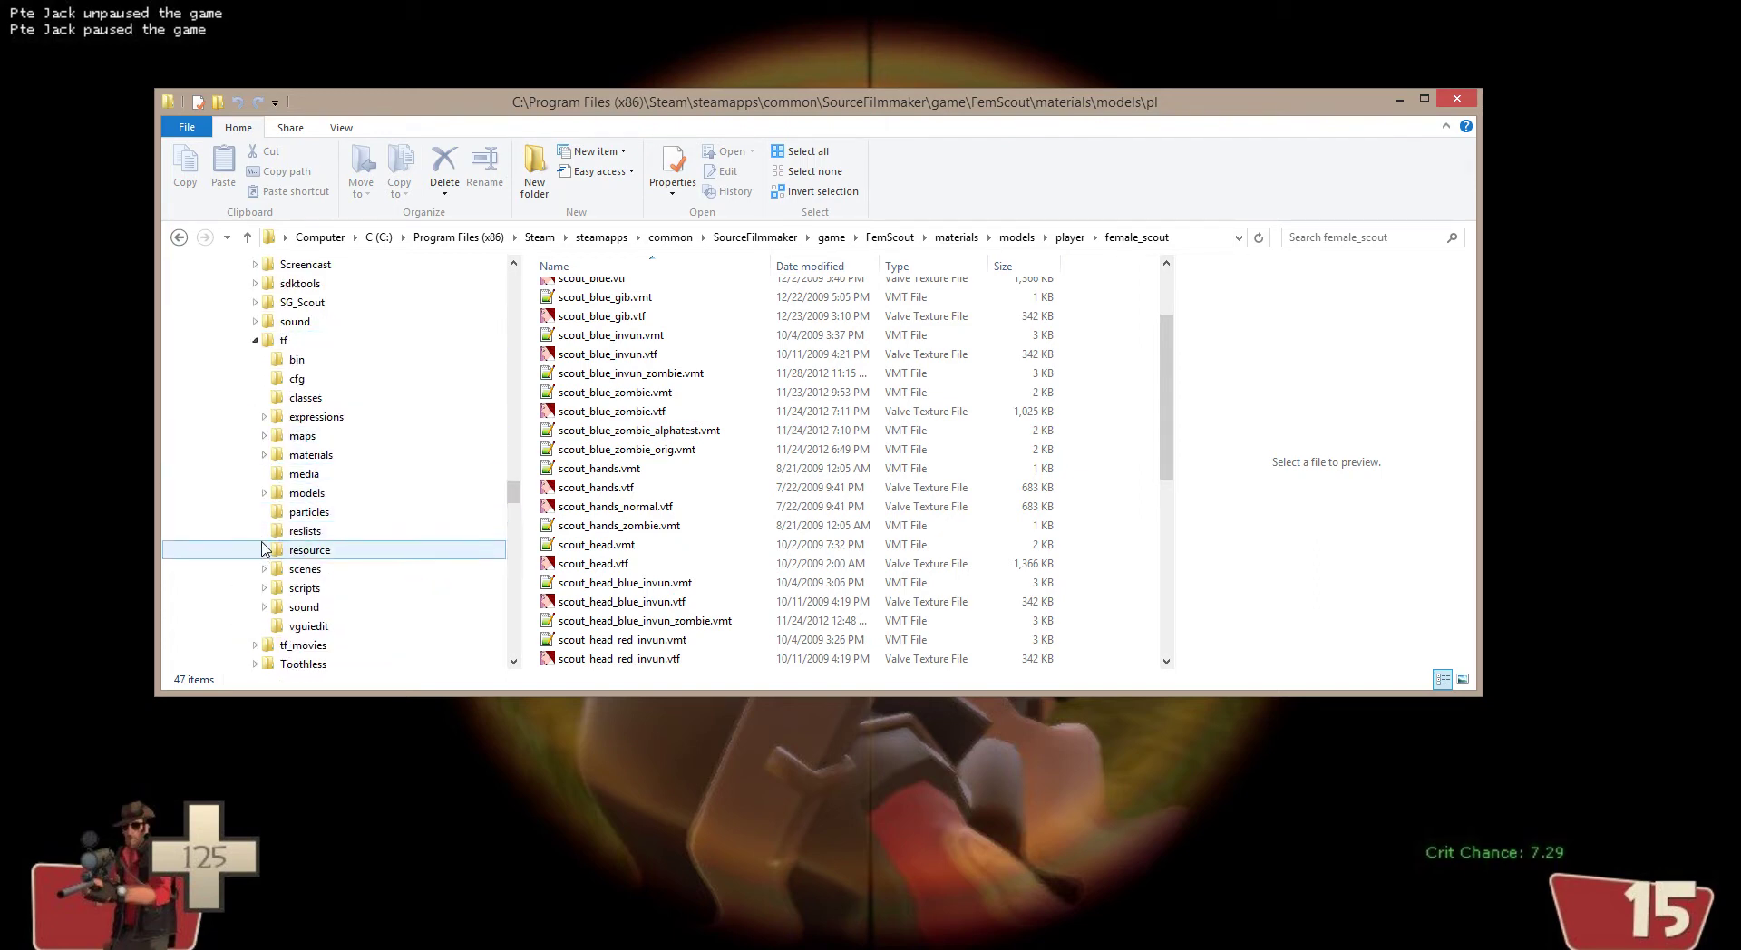
left_click(264, 455)
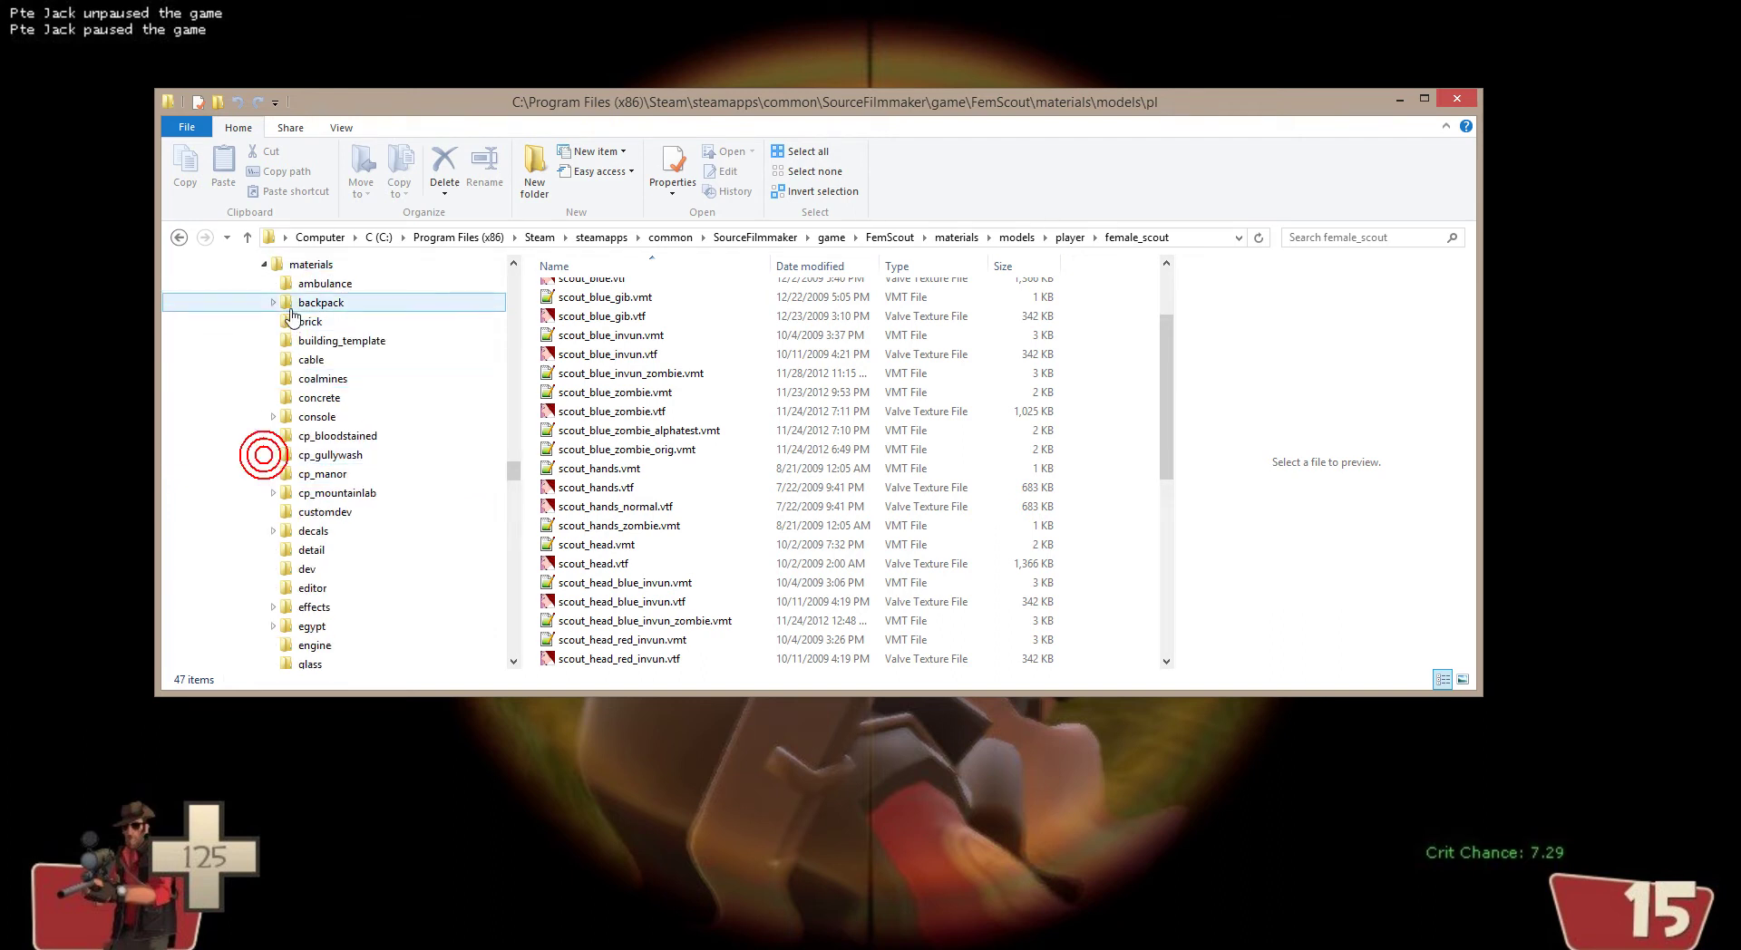
scroll(309, 454, "down", 6)
scroll(311, 454, "down", 1)
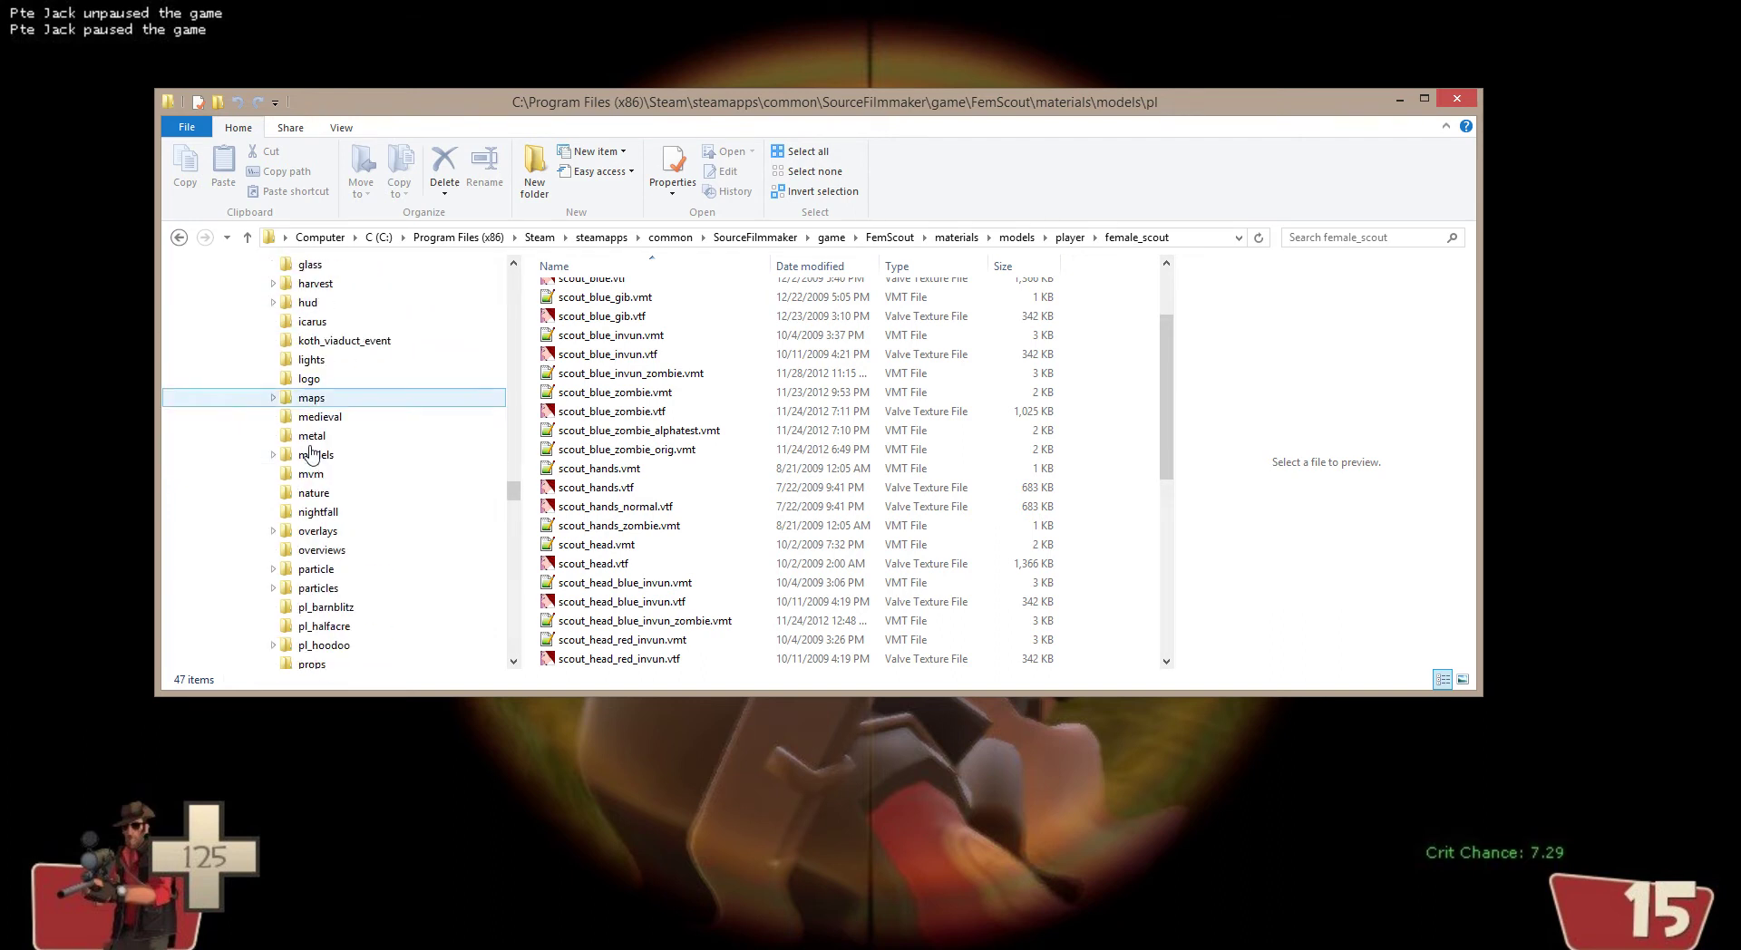
left_click(273, 455)
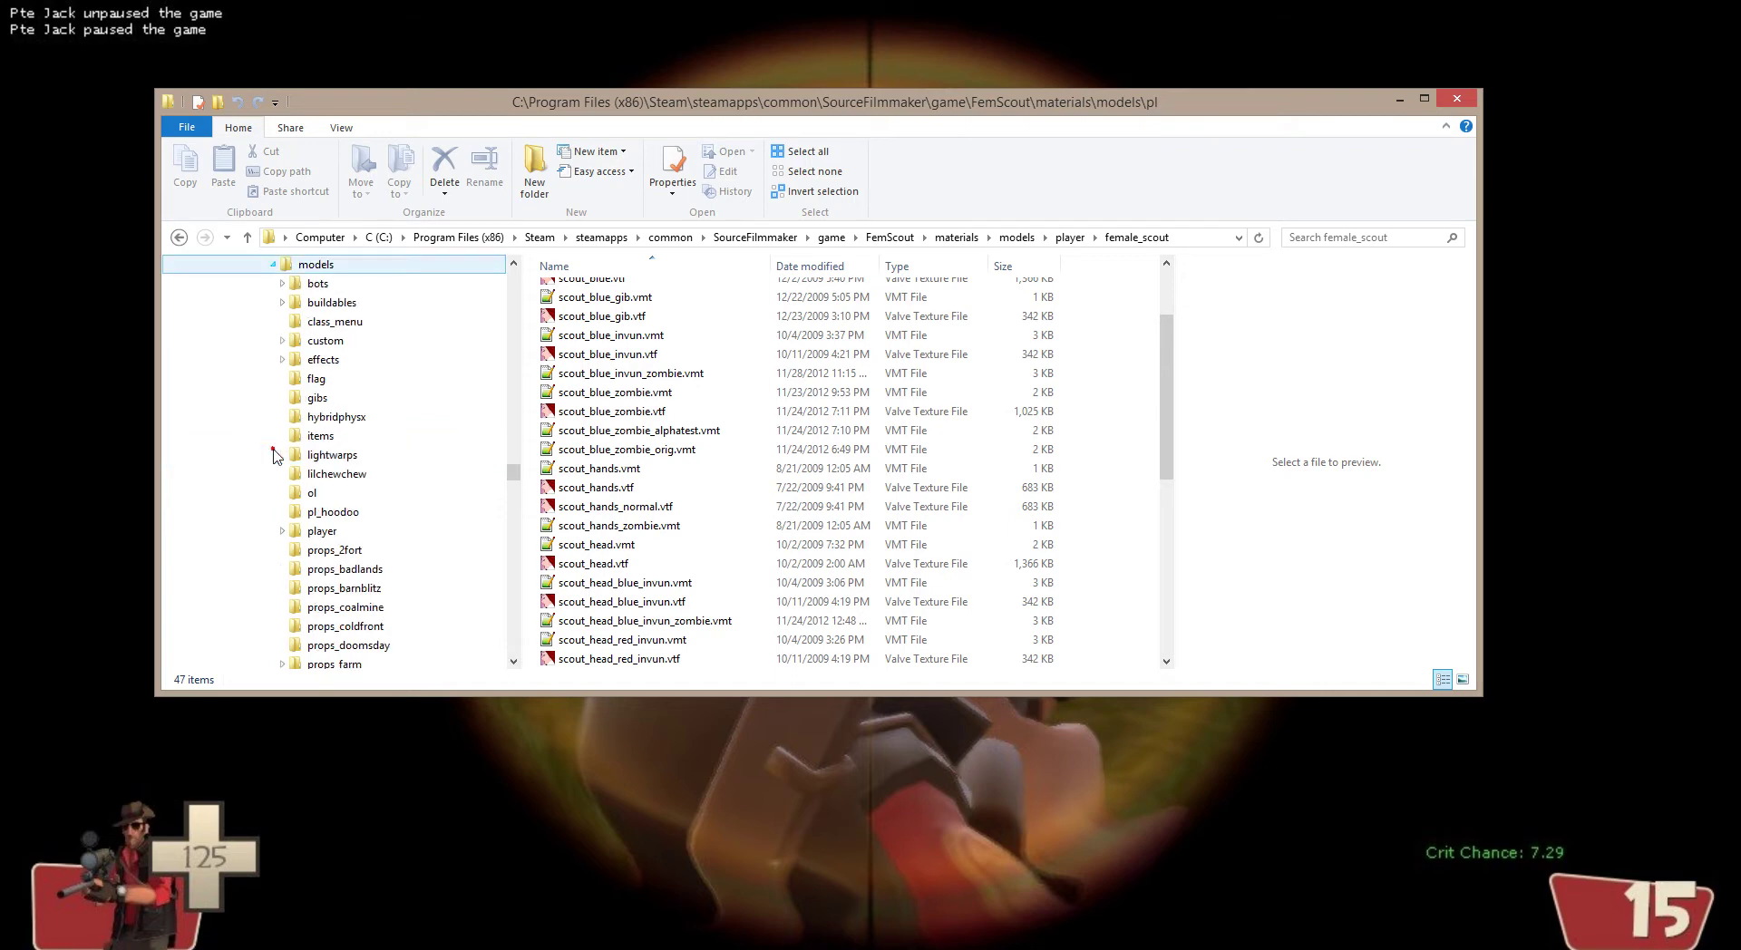
scroll(331, 450, "down", 1)
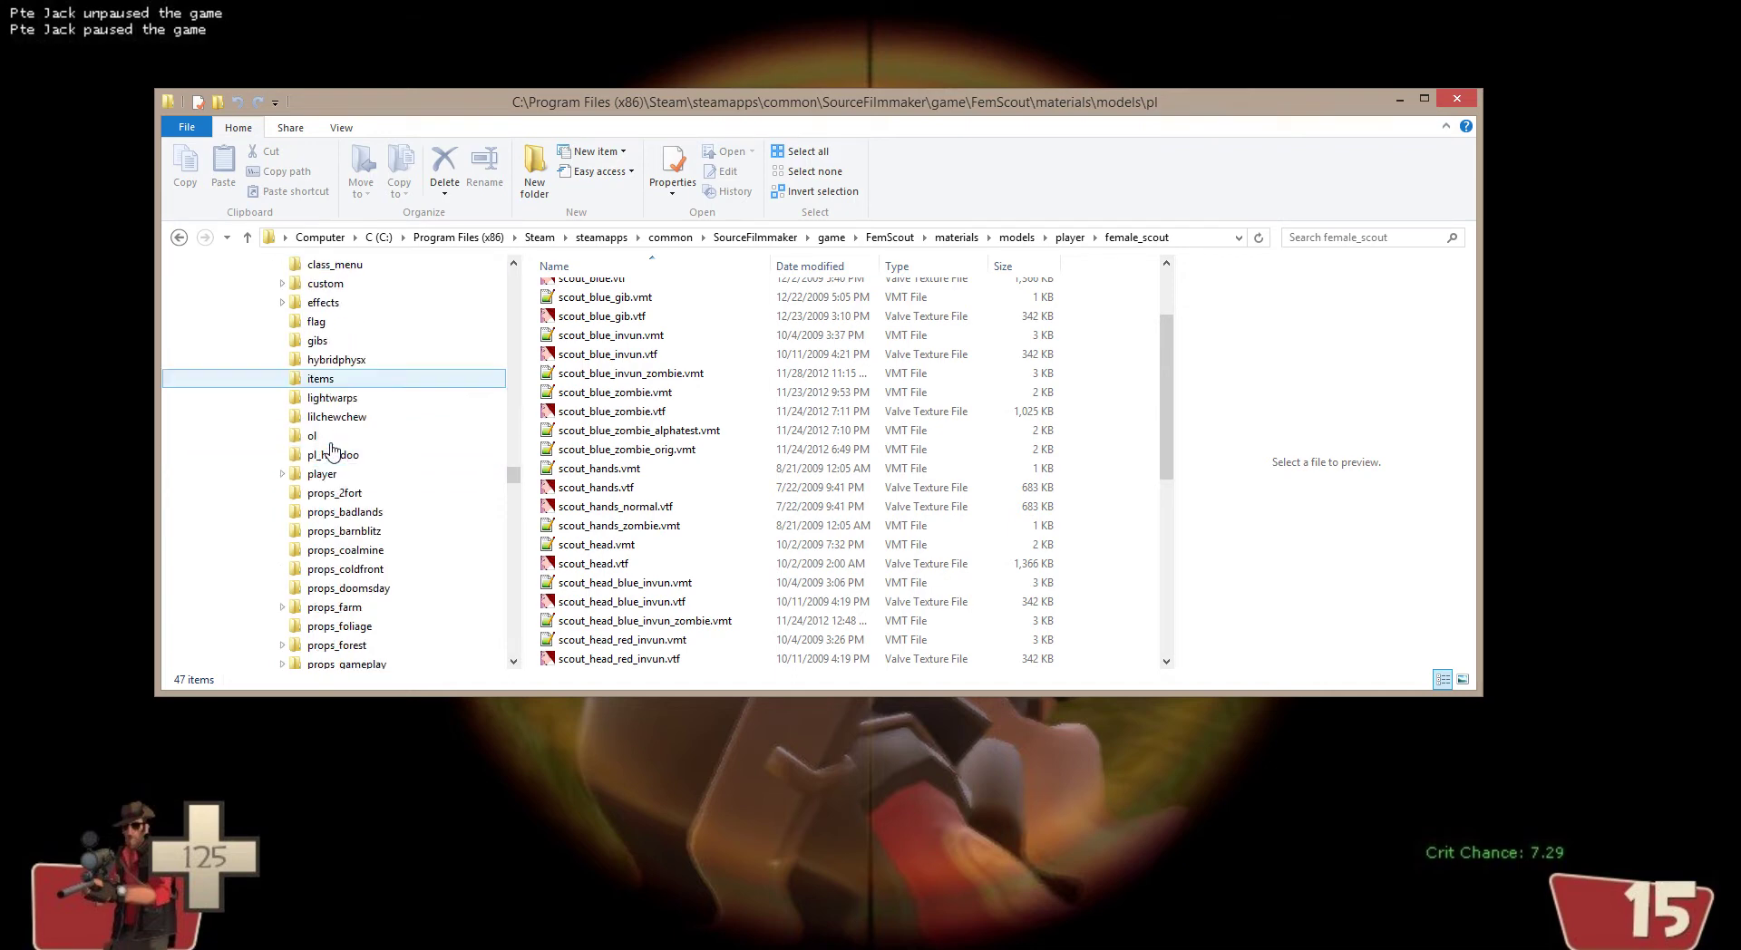
left_click(284, 474)
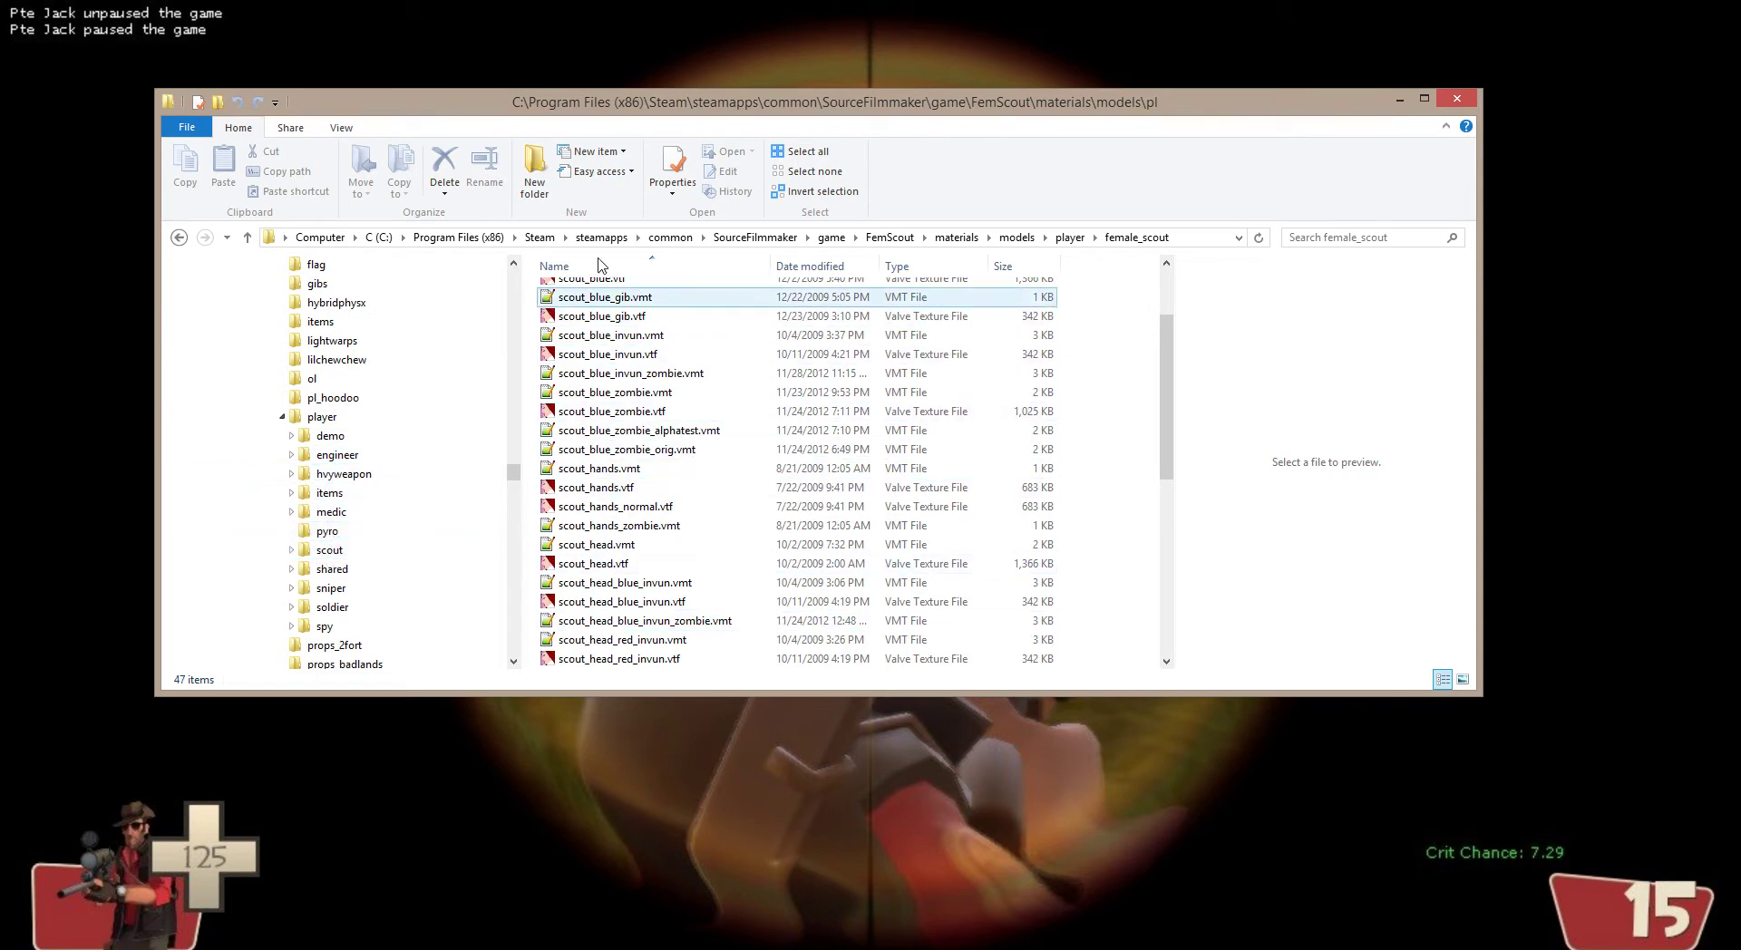
left_click(354, 545)
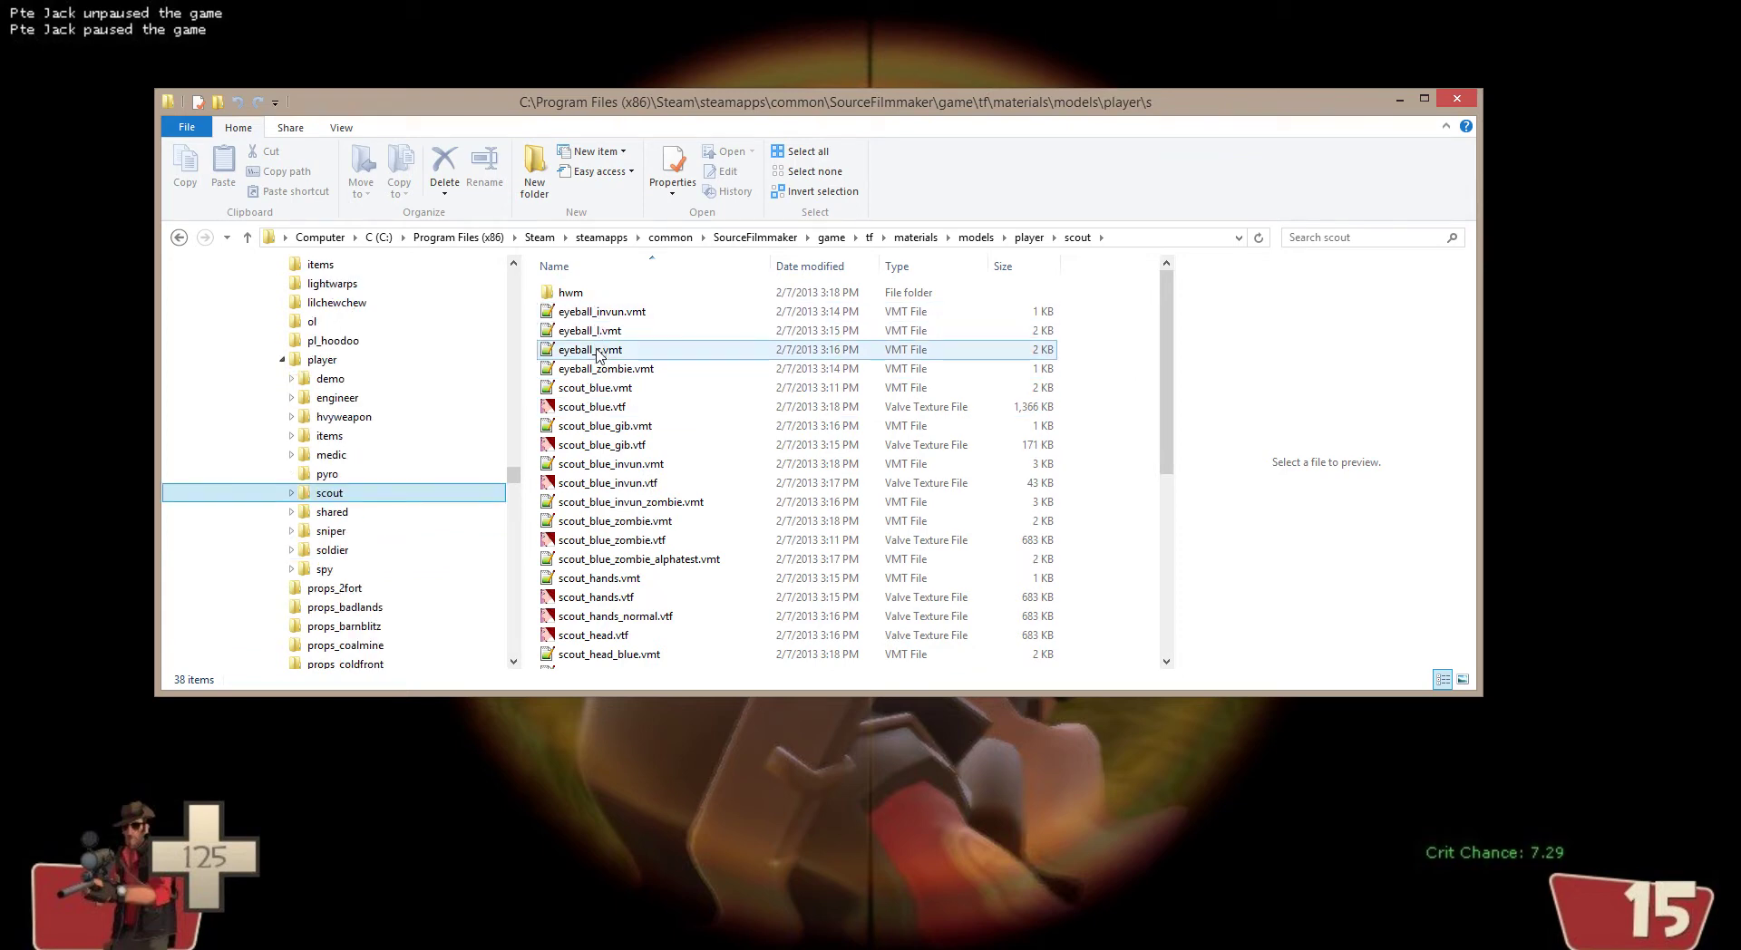
left_click(597, 352)
scroll(597, 354, "down", 6)
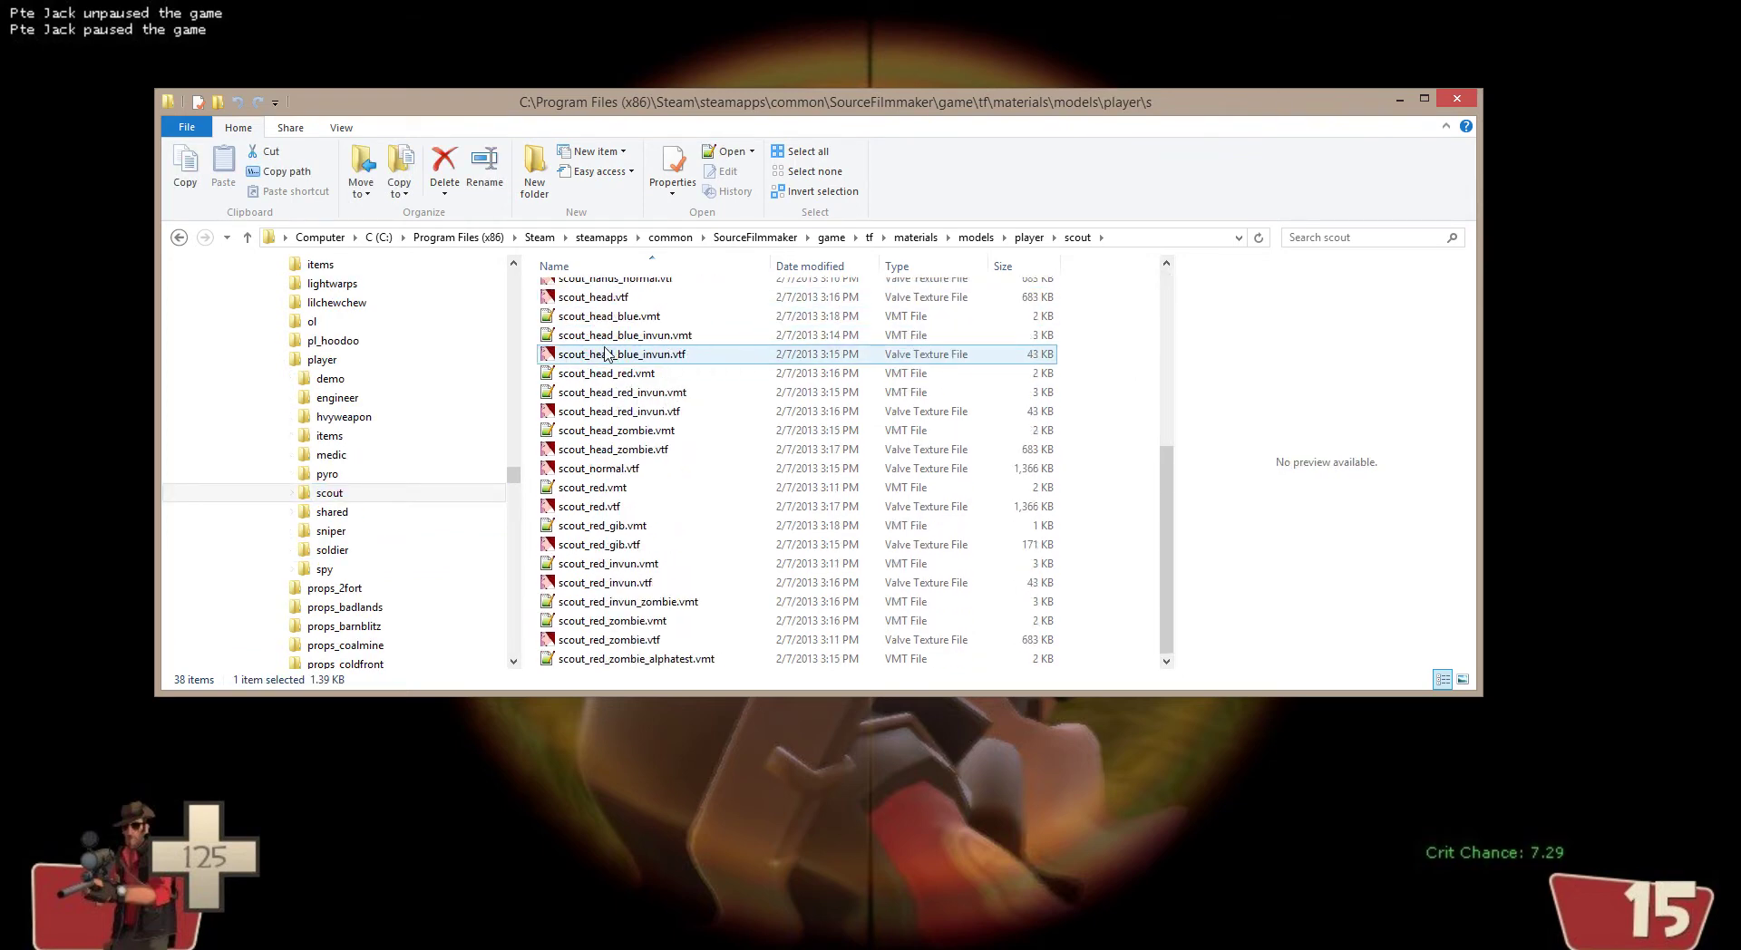
scroll(600, 353, "up", 6)
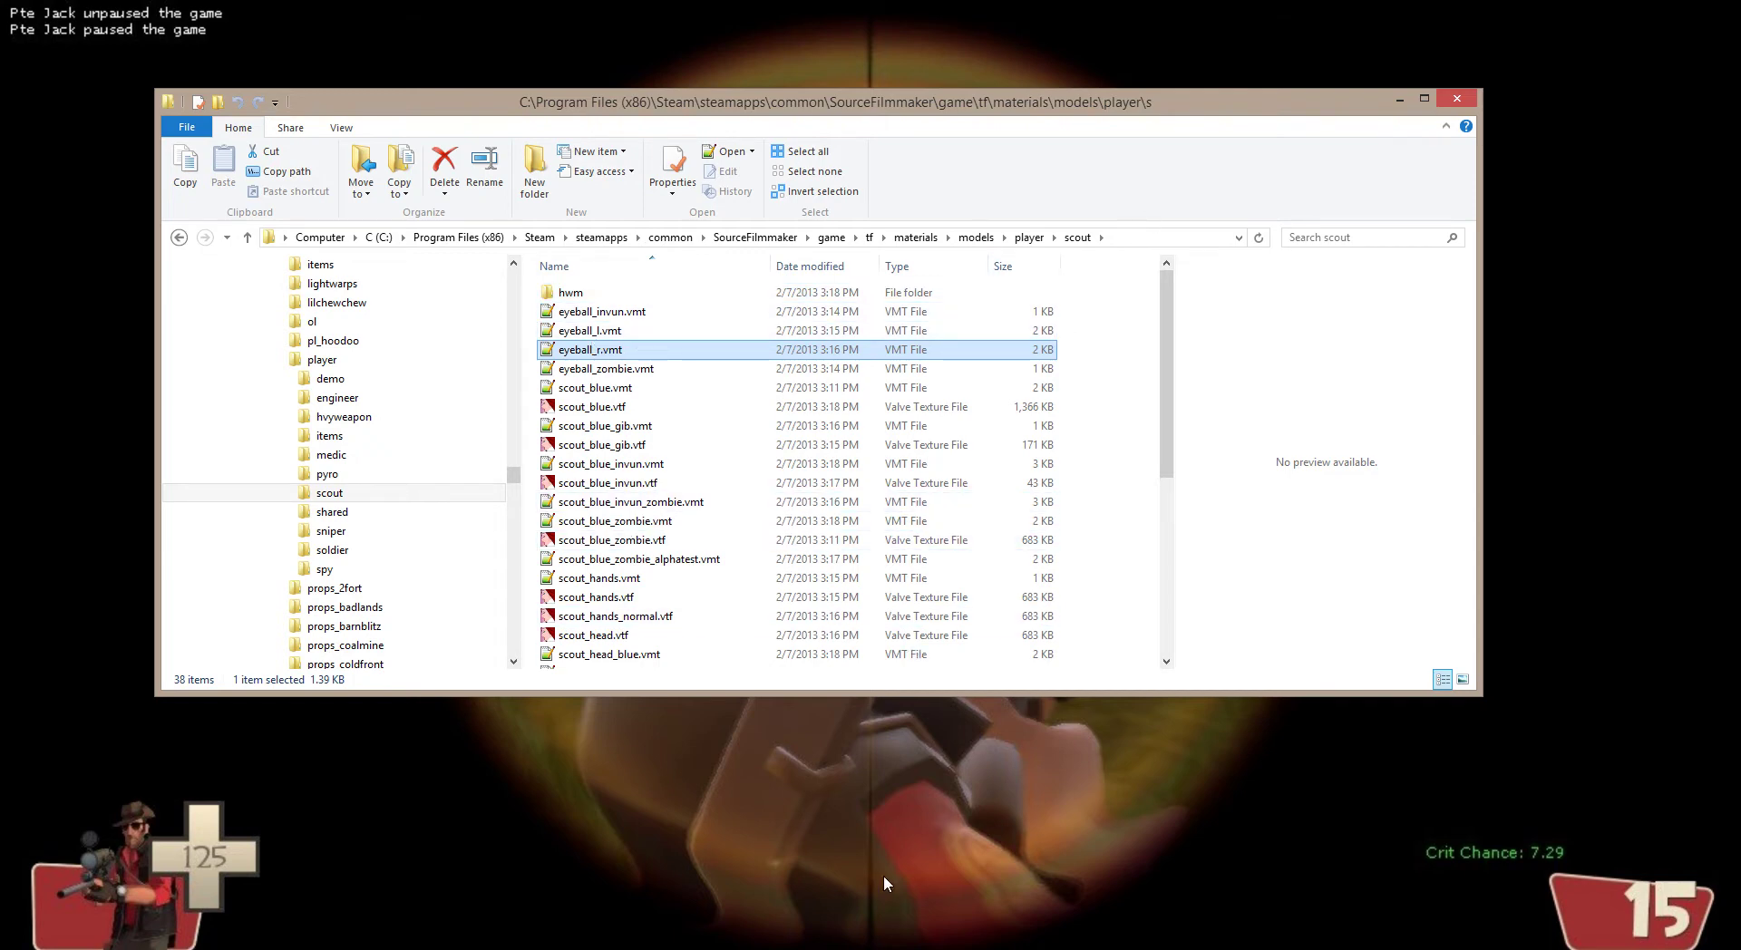
Return to Source Filmmaker and start creating an animation set for a new model.
left_click(943, 905)
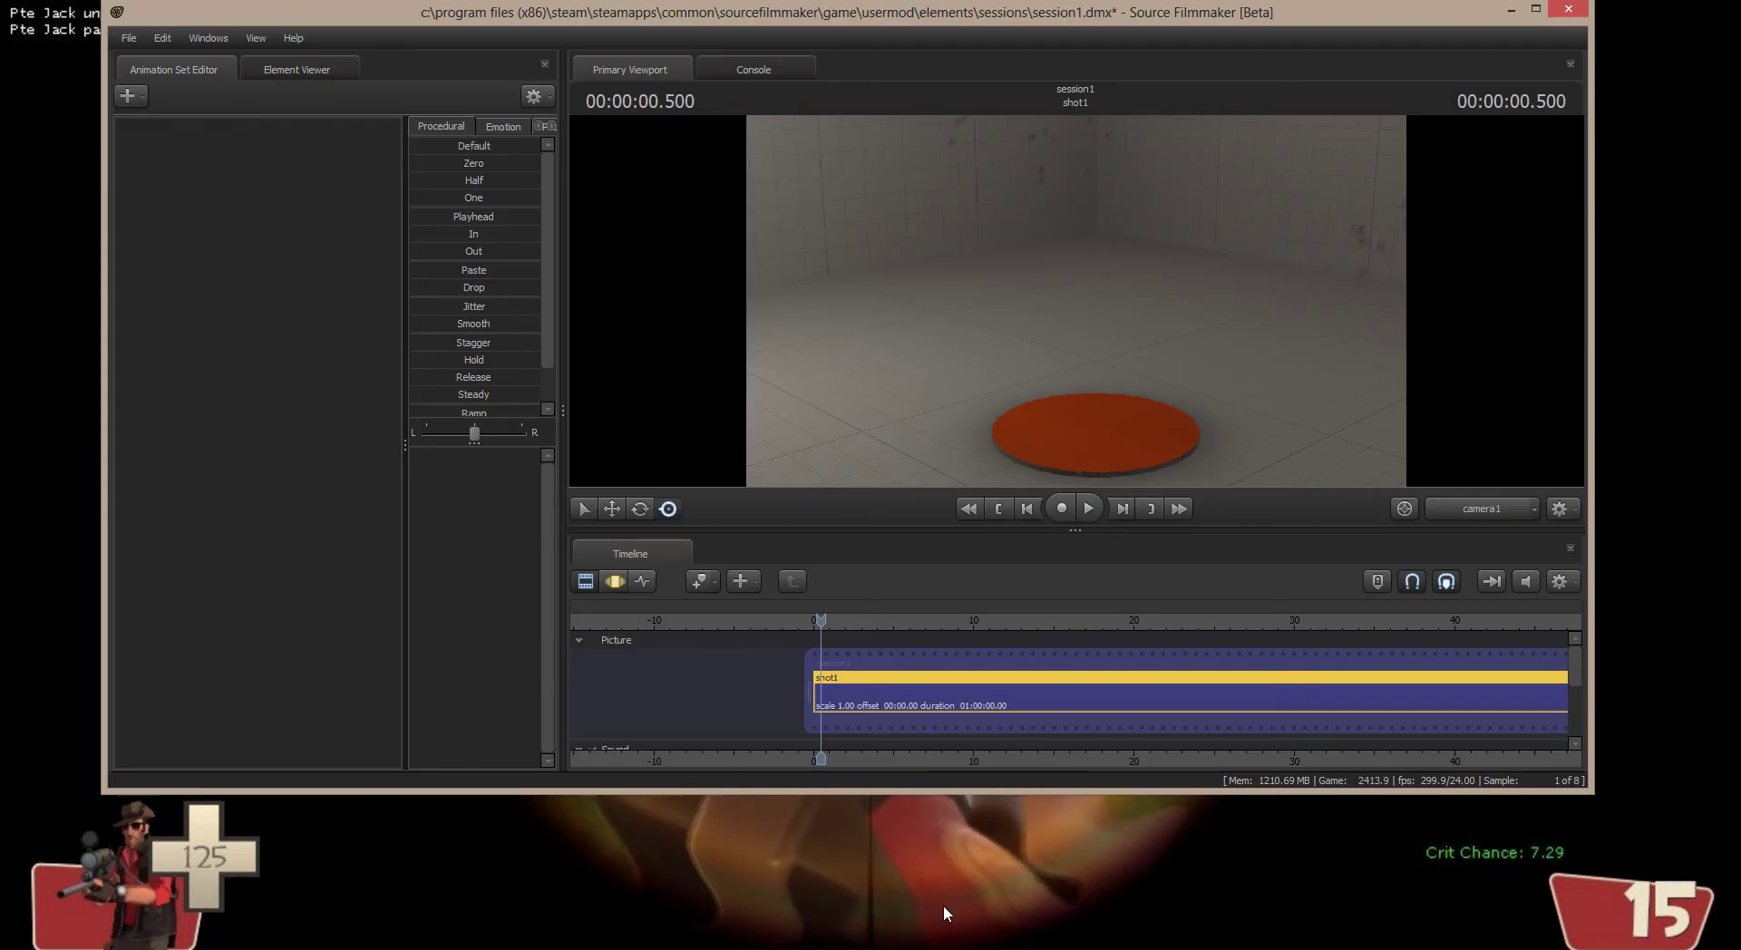
left_click(144, 95)
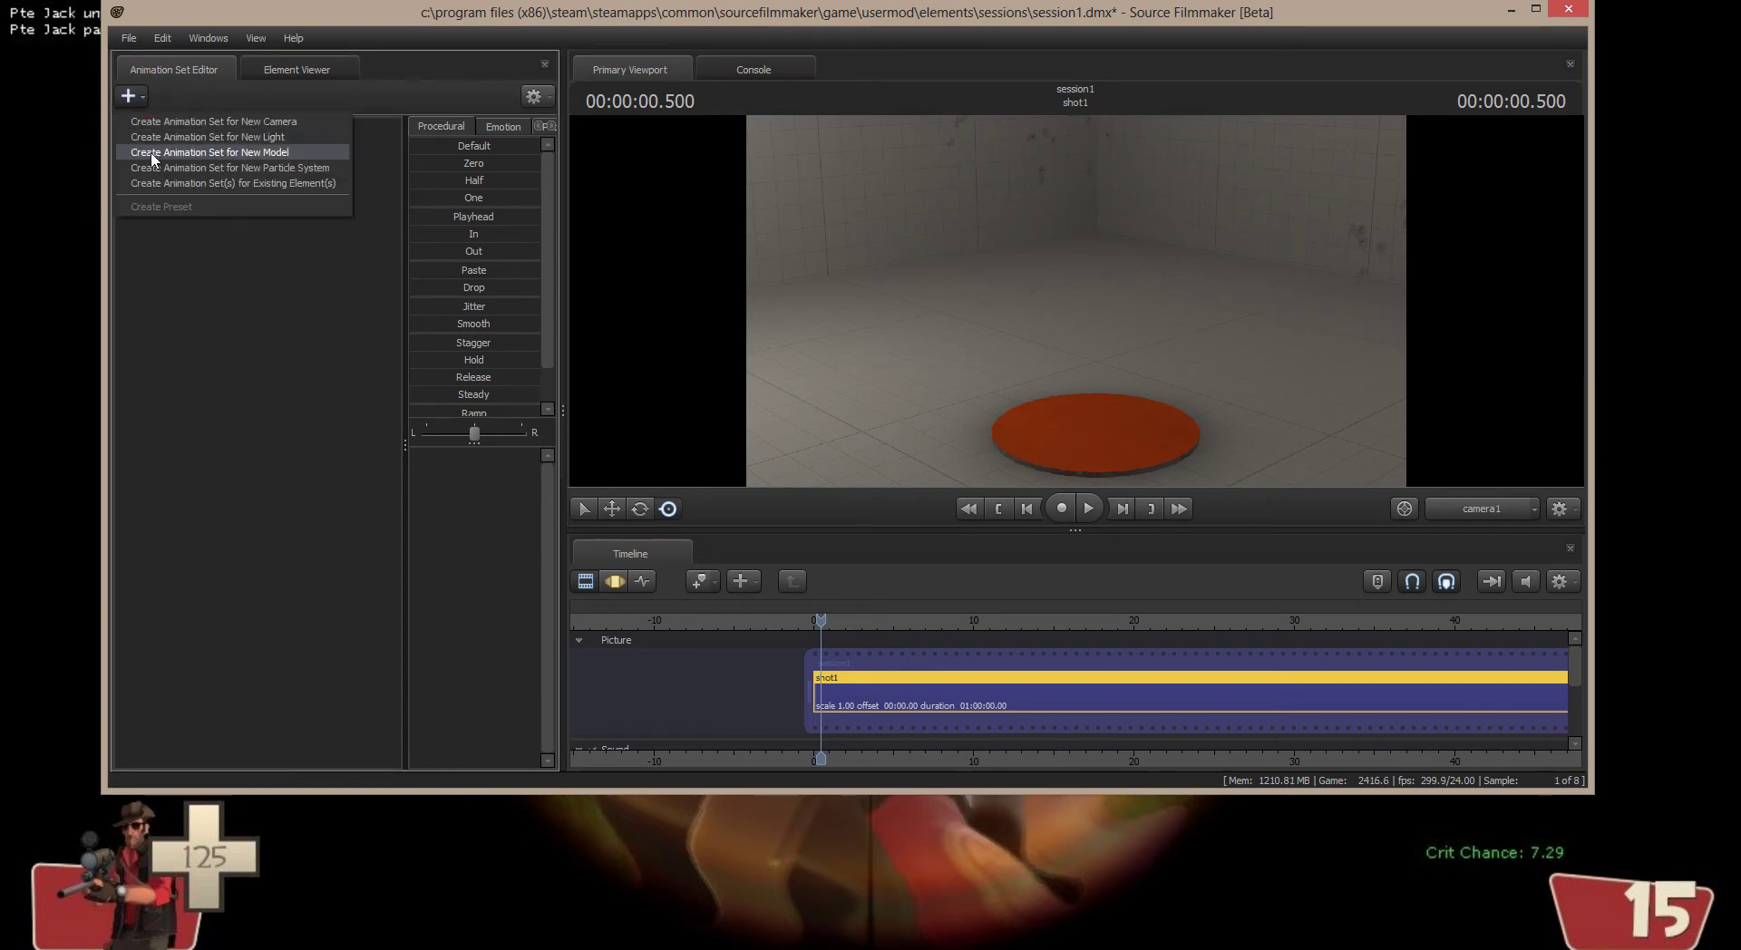
left_click(150, 161)
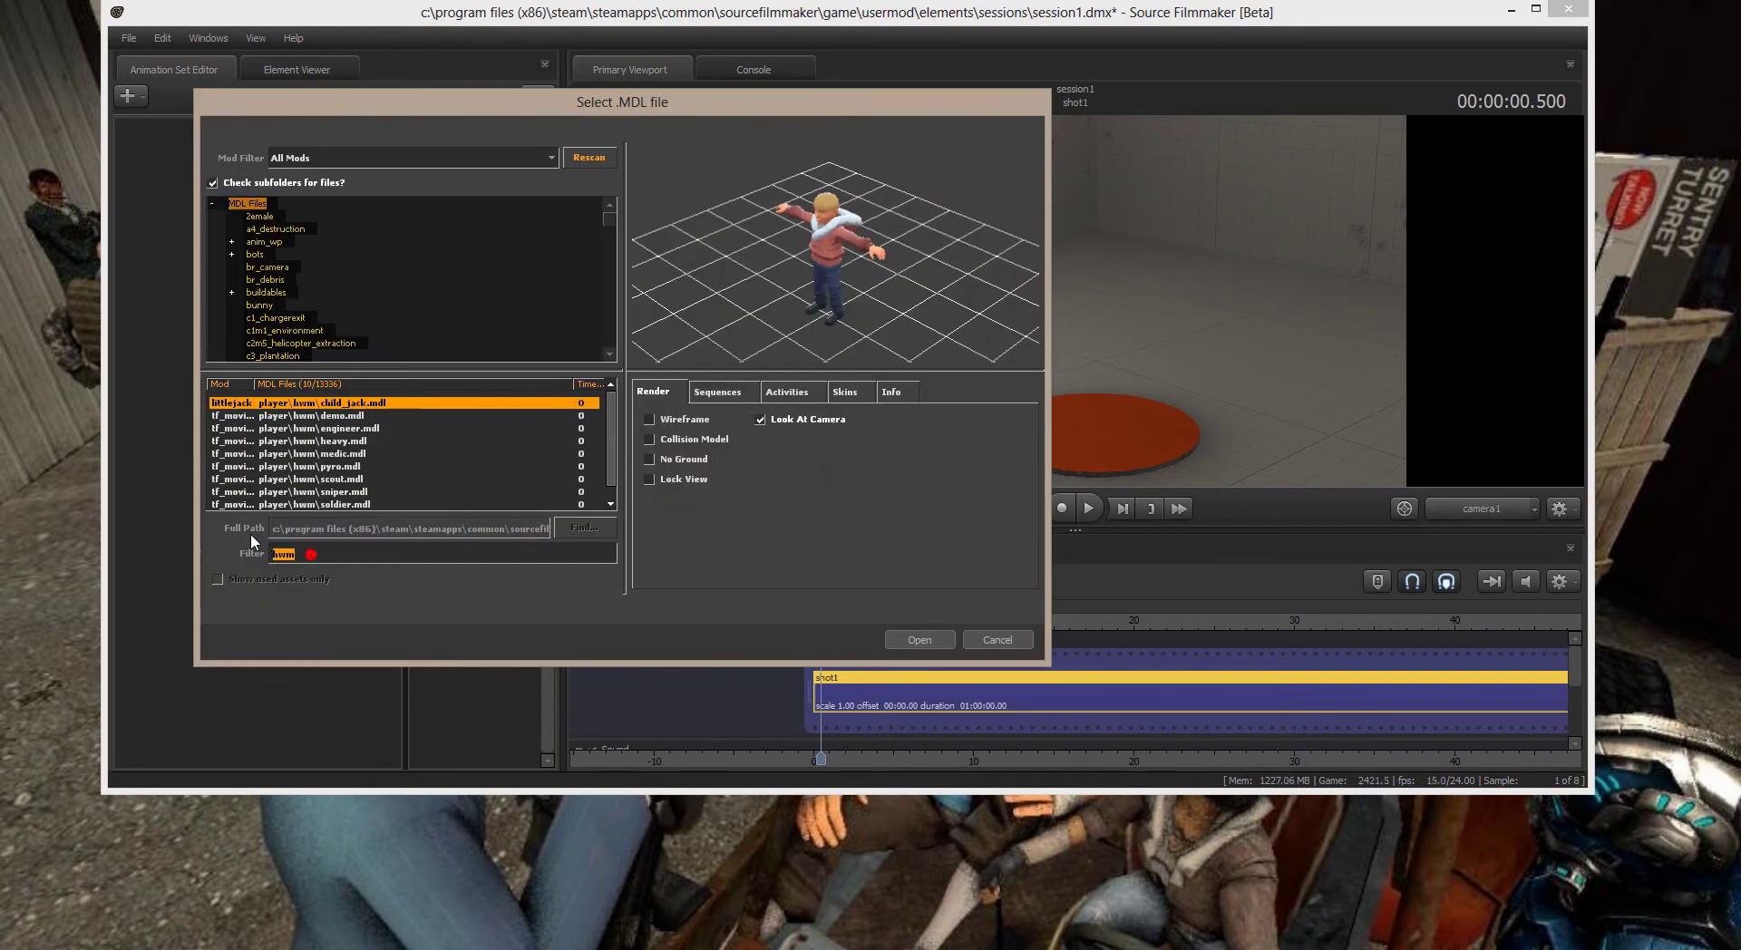
Filter the model list by 'scout', highlight femscout's player\scout.mdl, then prefix the filter with player\.
type("scout")
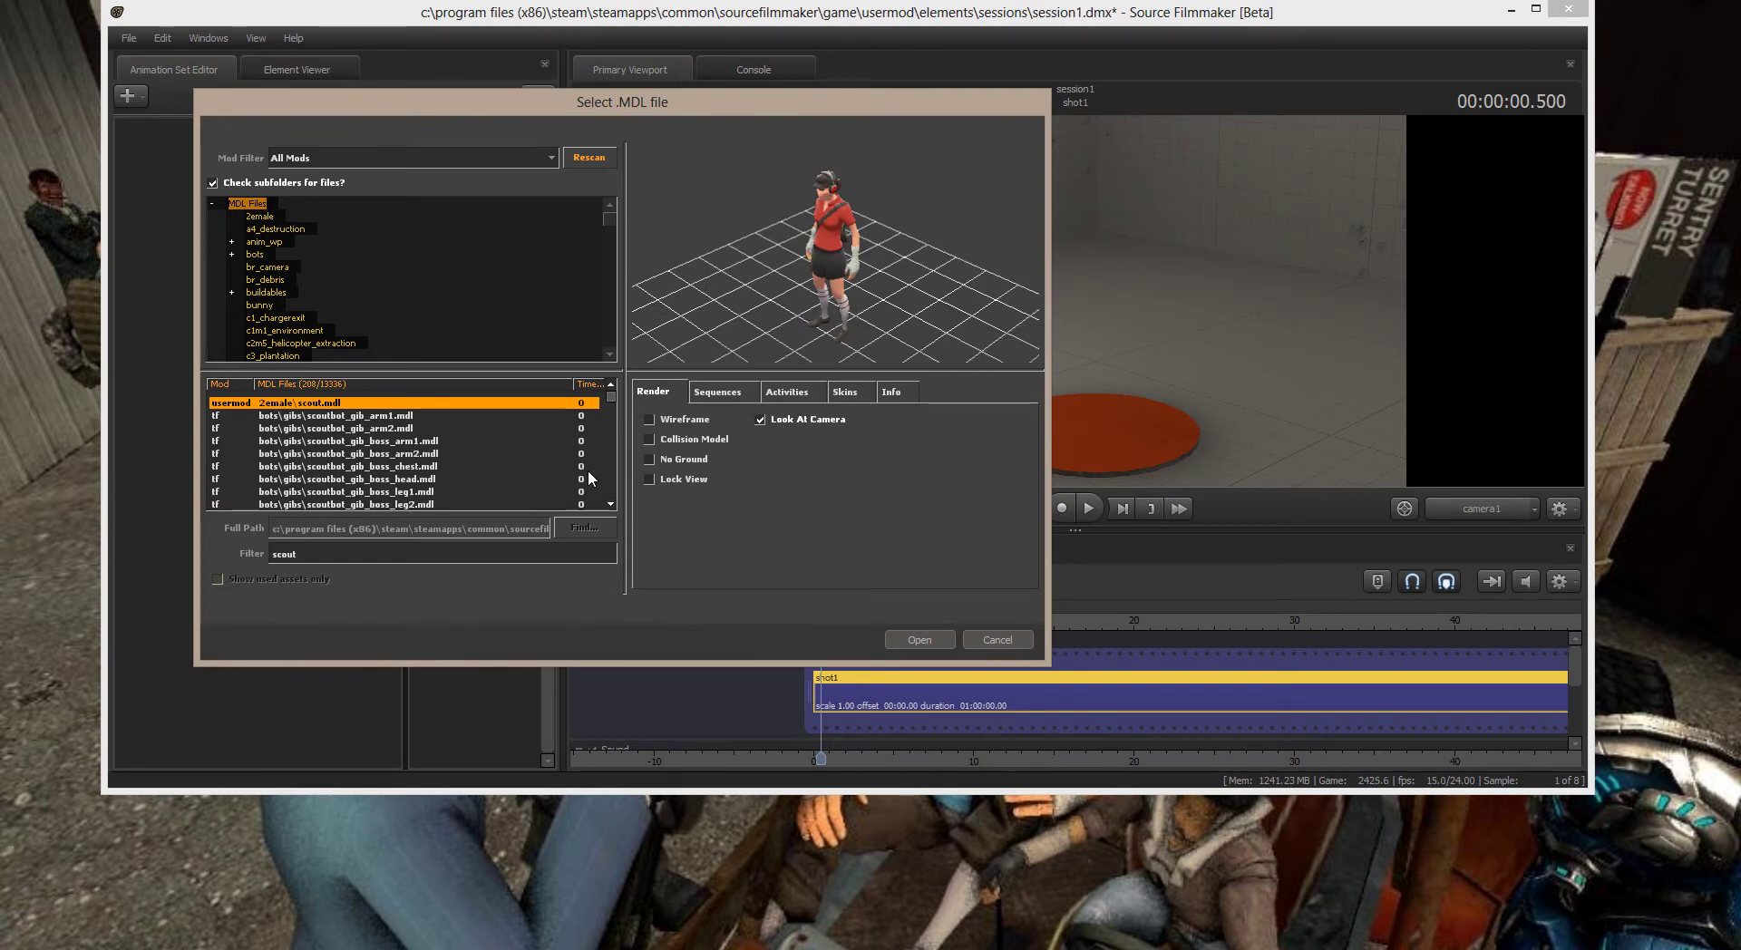
left_click(609, 507)
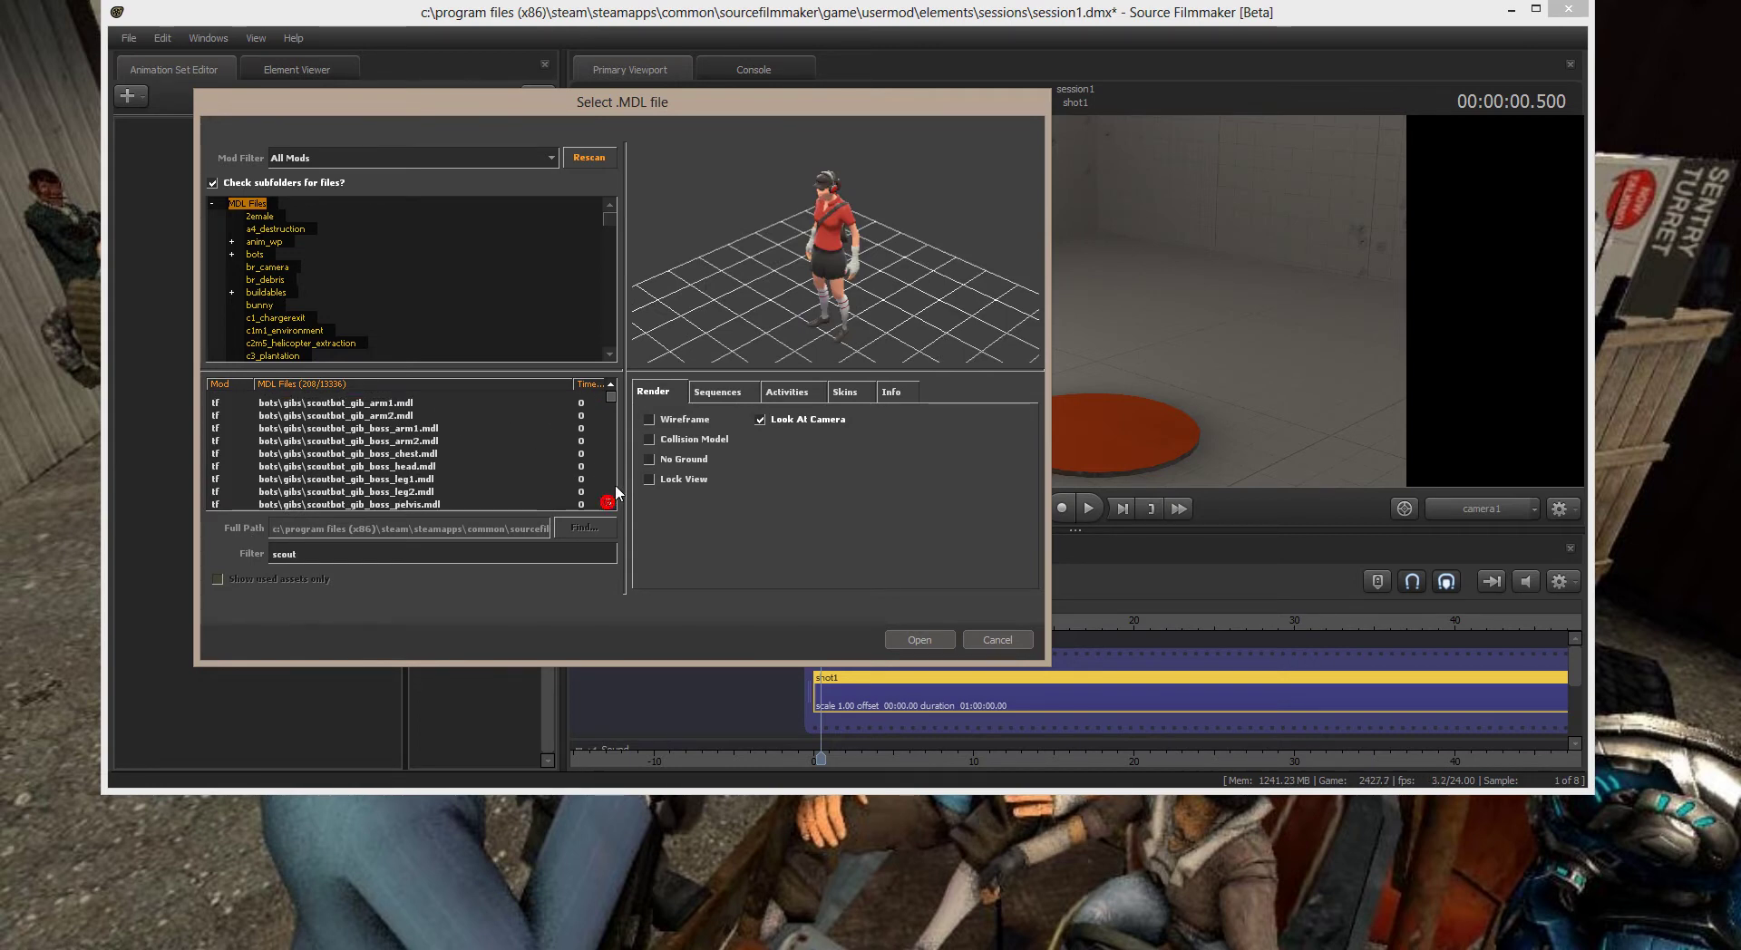
left_click(611, 482)
left_click(612, 482)
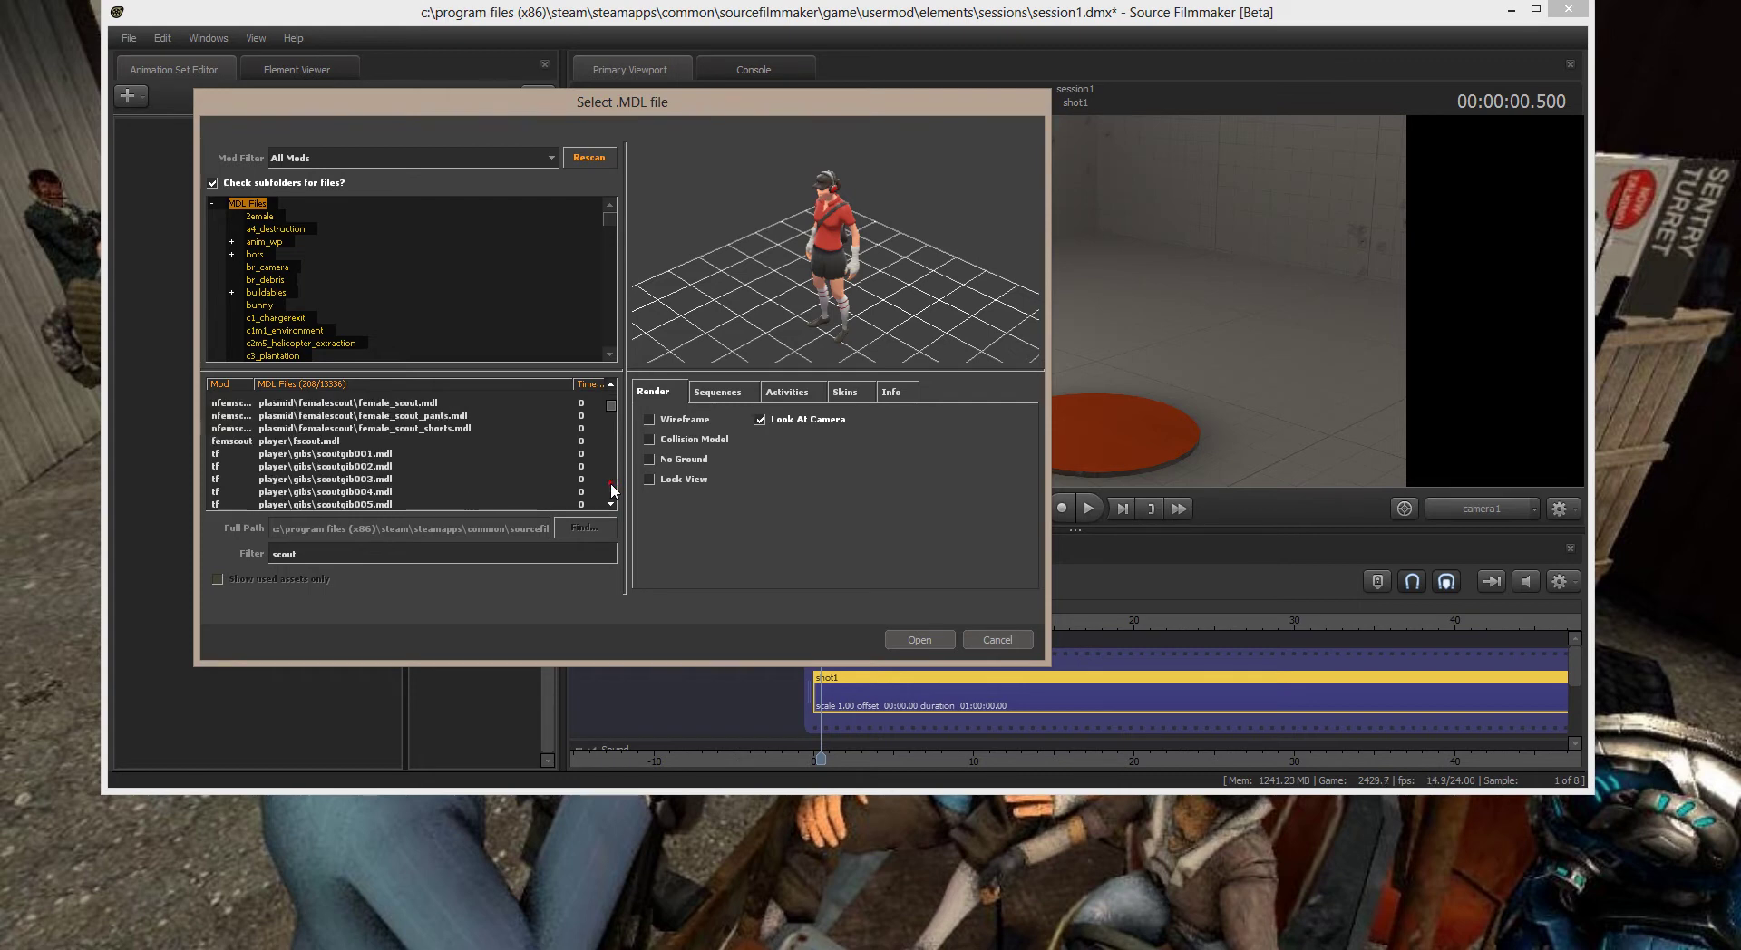
left_click(299, 442)
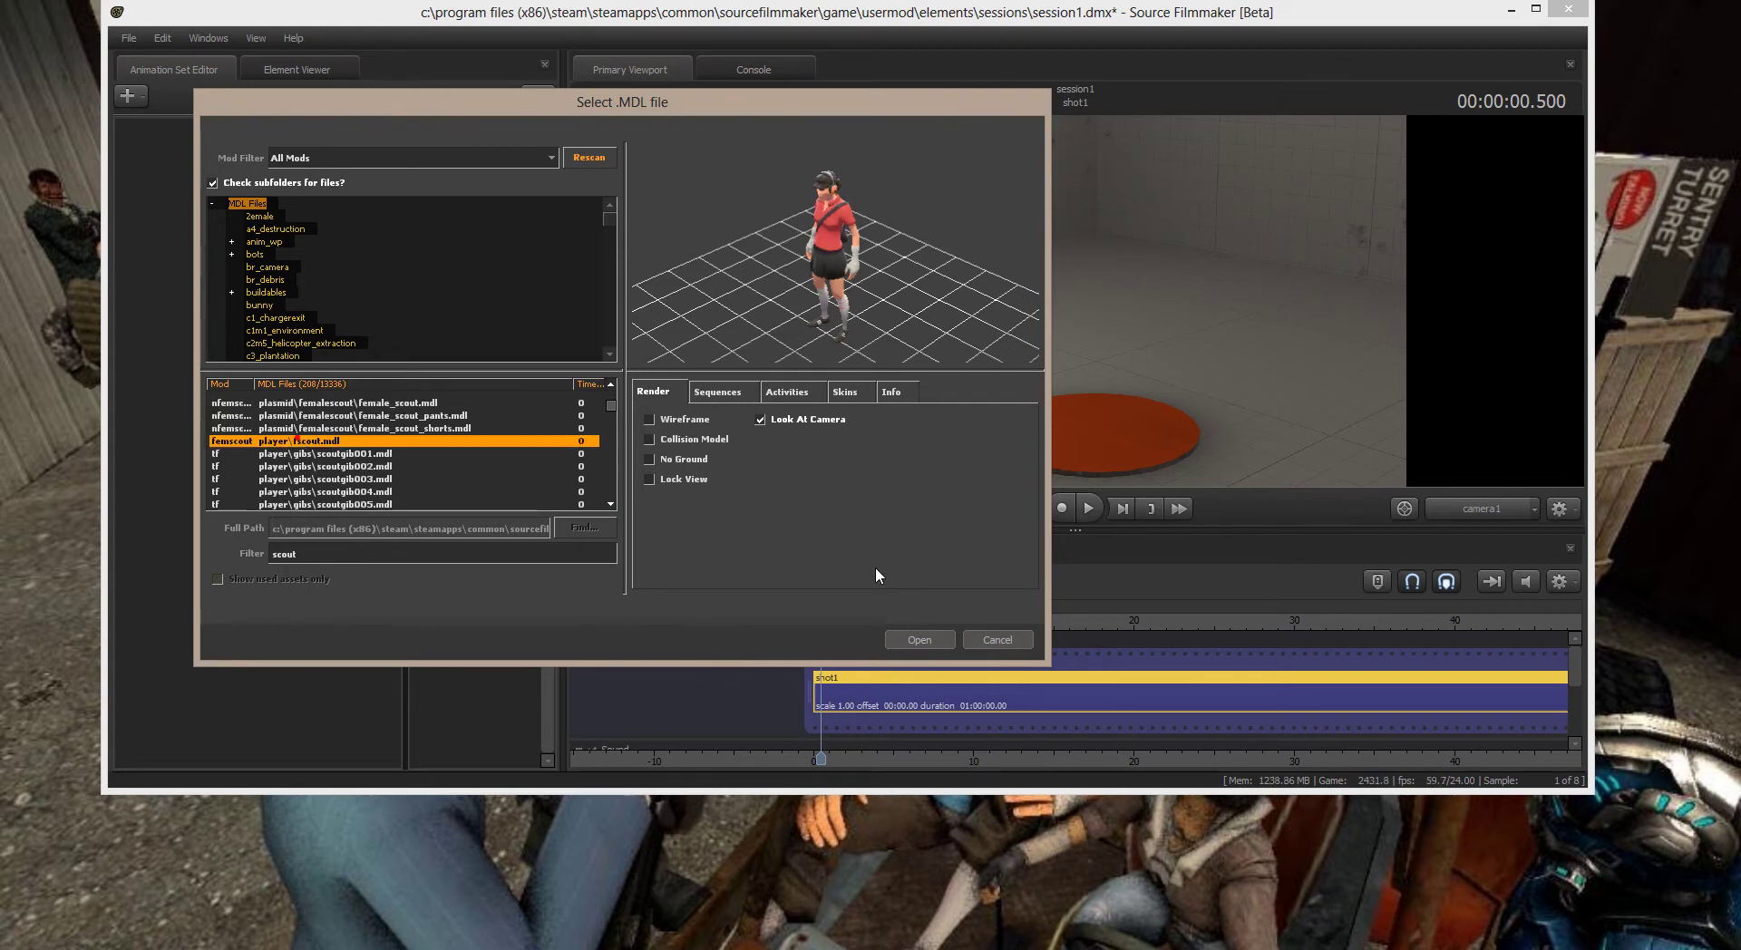
left_click(611, 490)
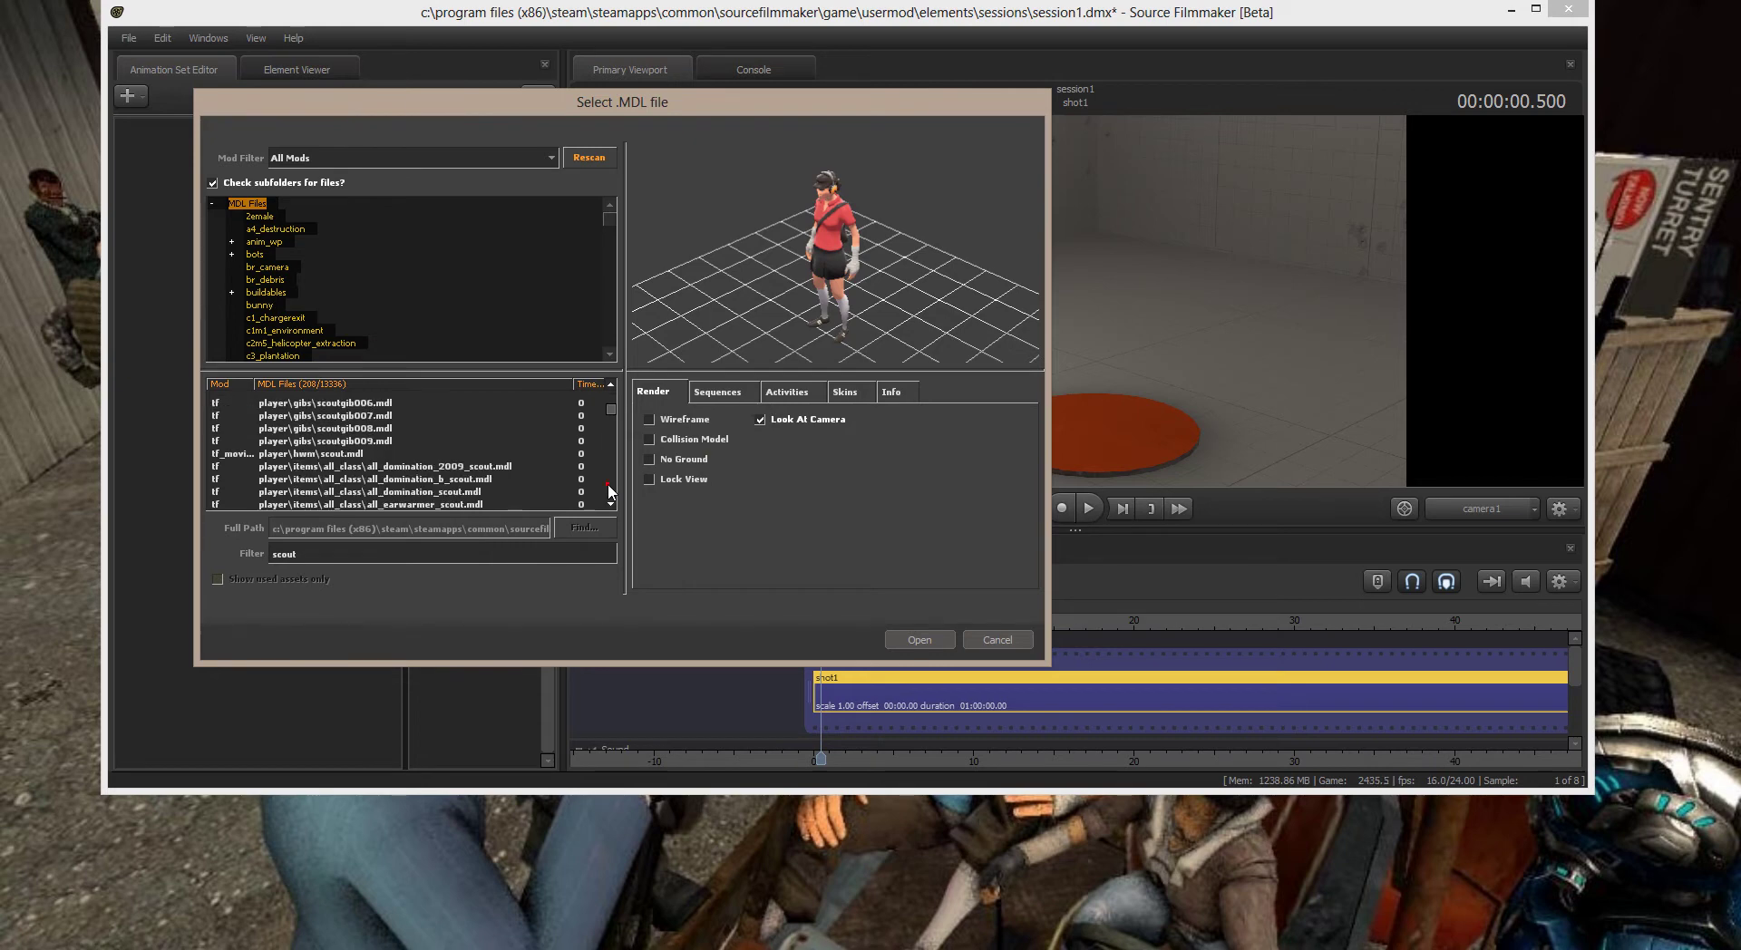
left_click(608, 485)
left_click(607, 484)
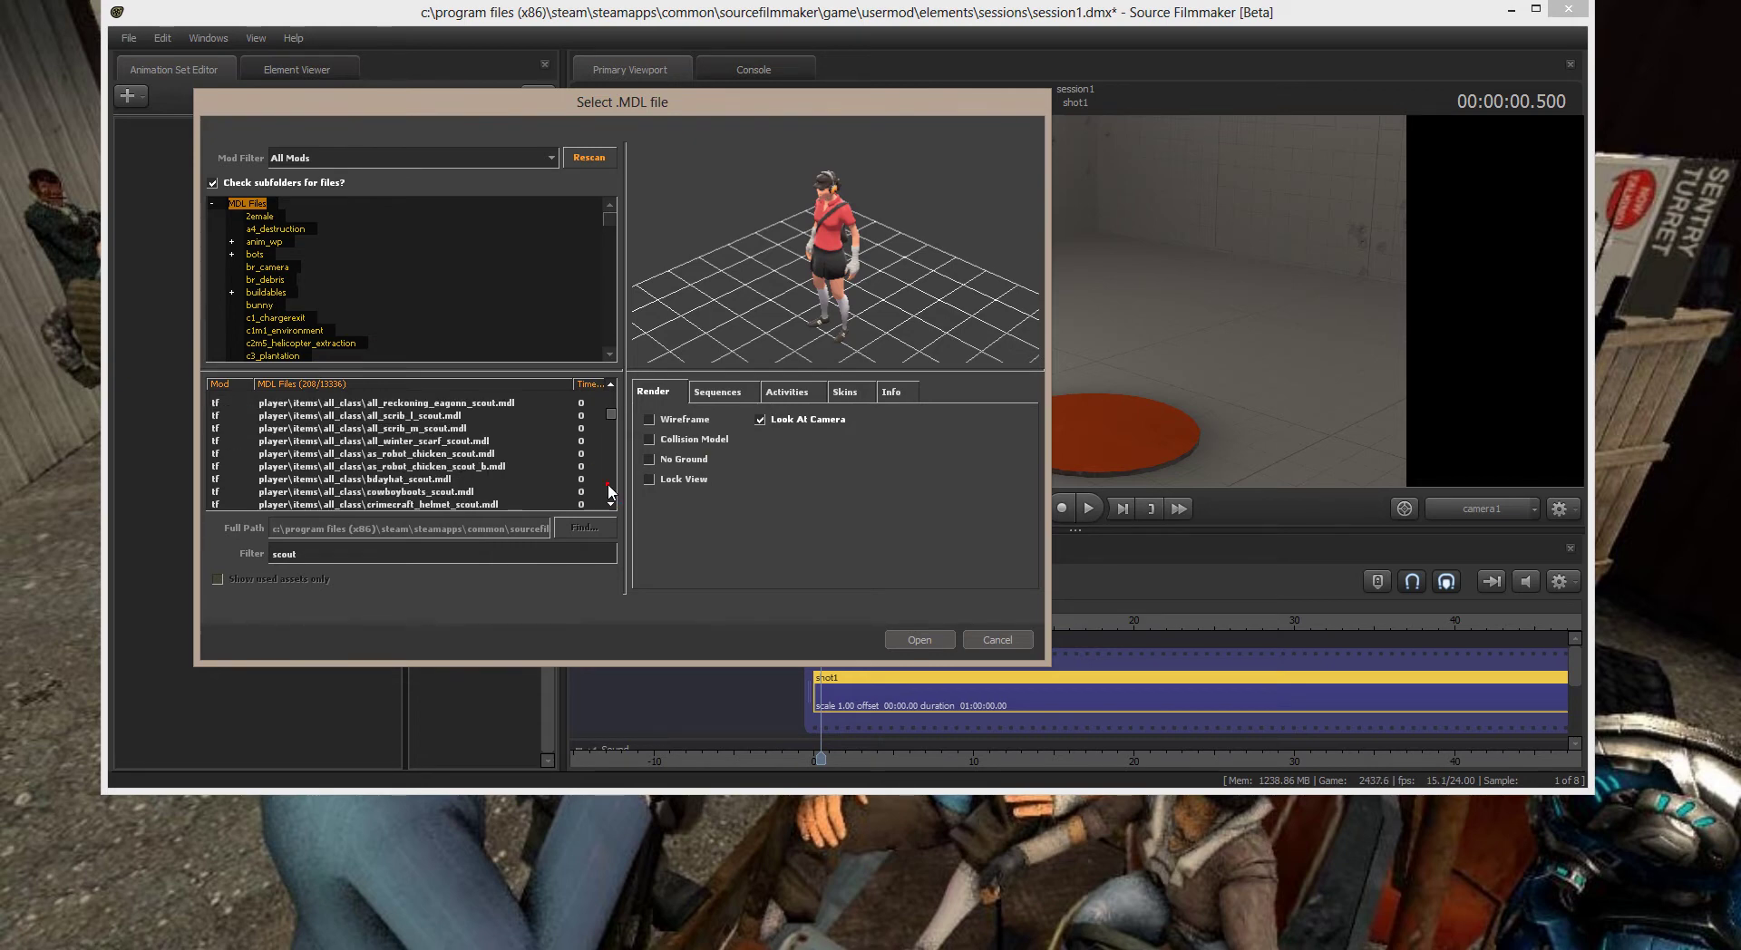
left_click(609, 487)
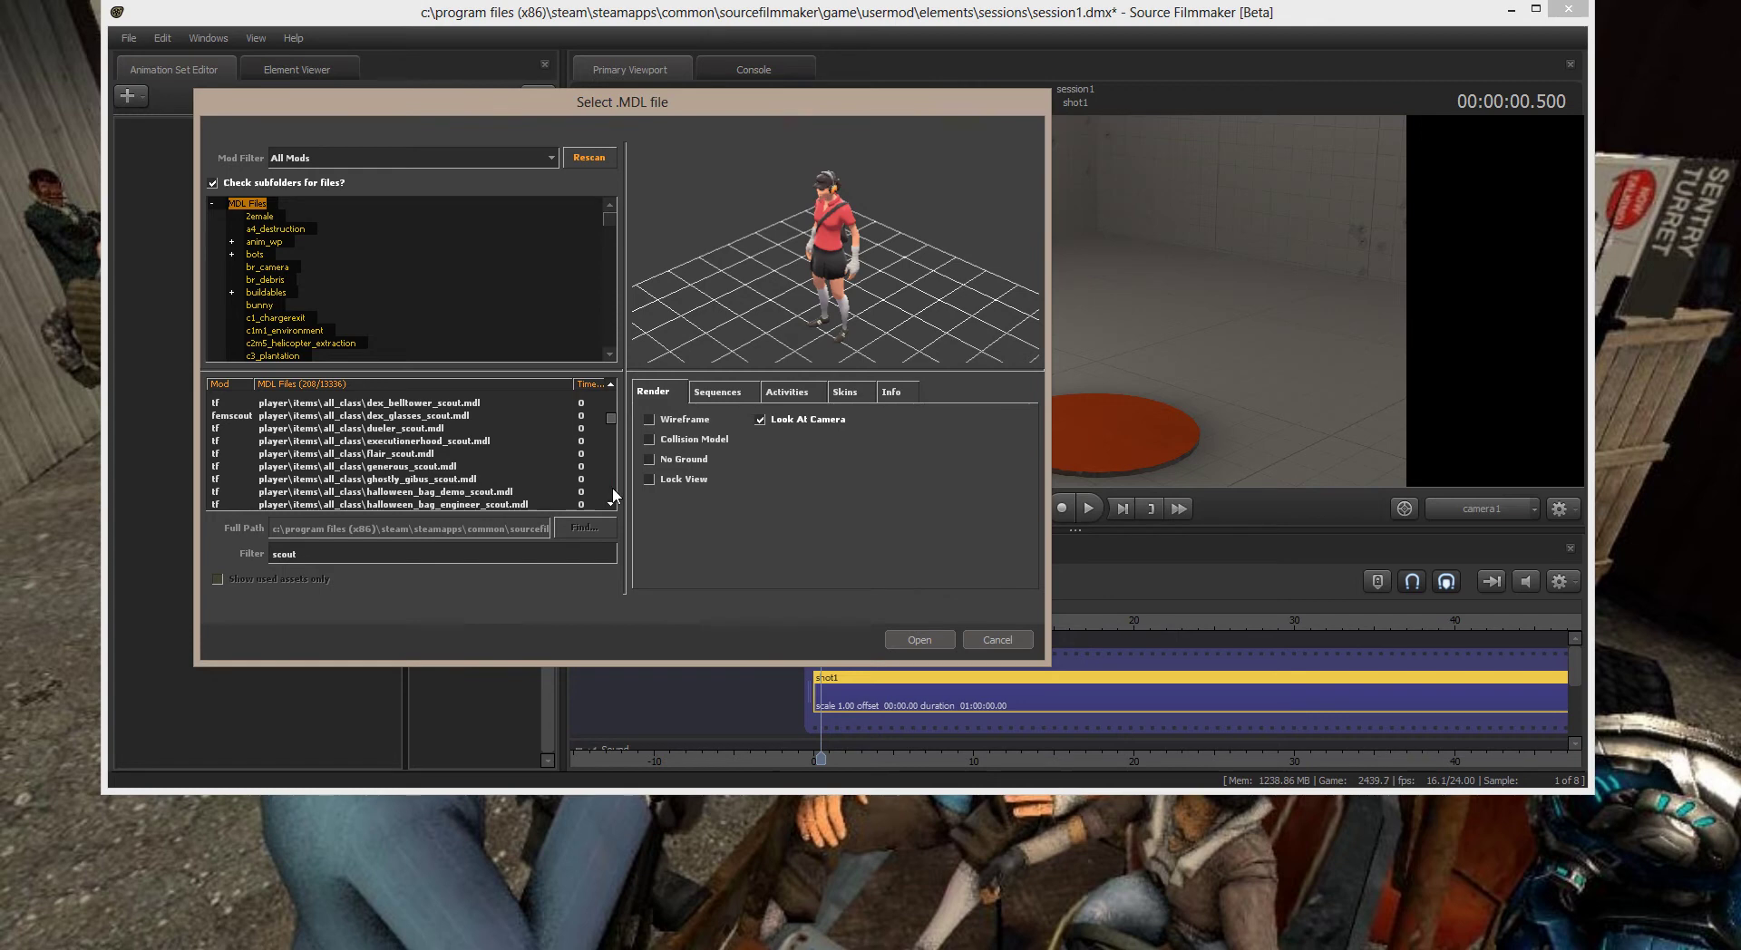
left_click(610, 490)
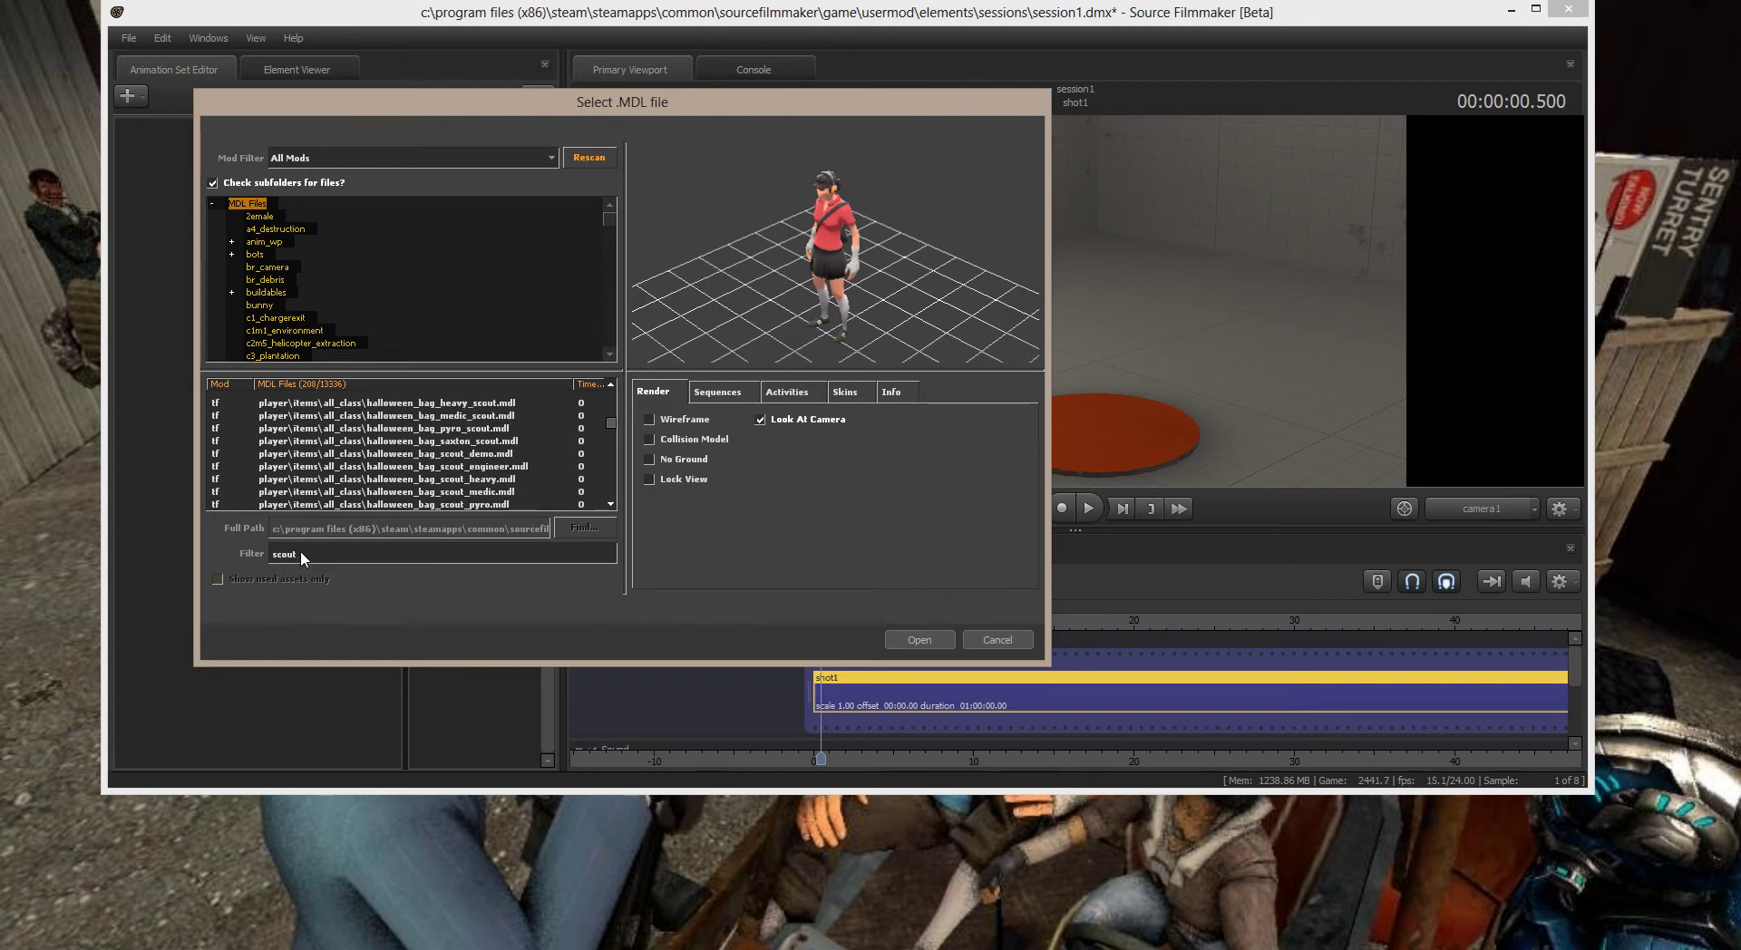
left_click(273, 554)
type("p")
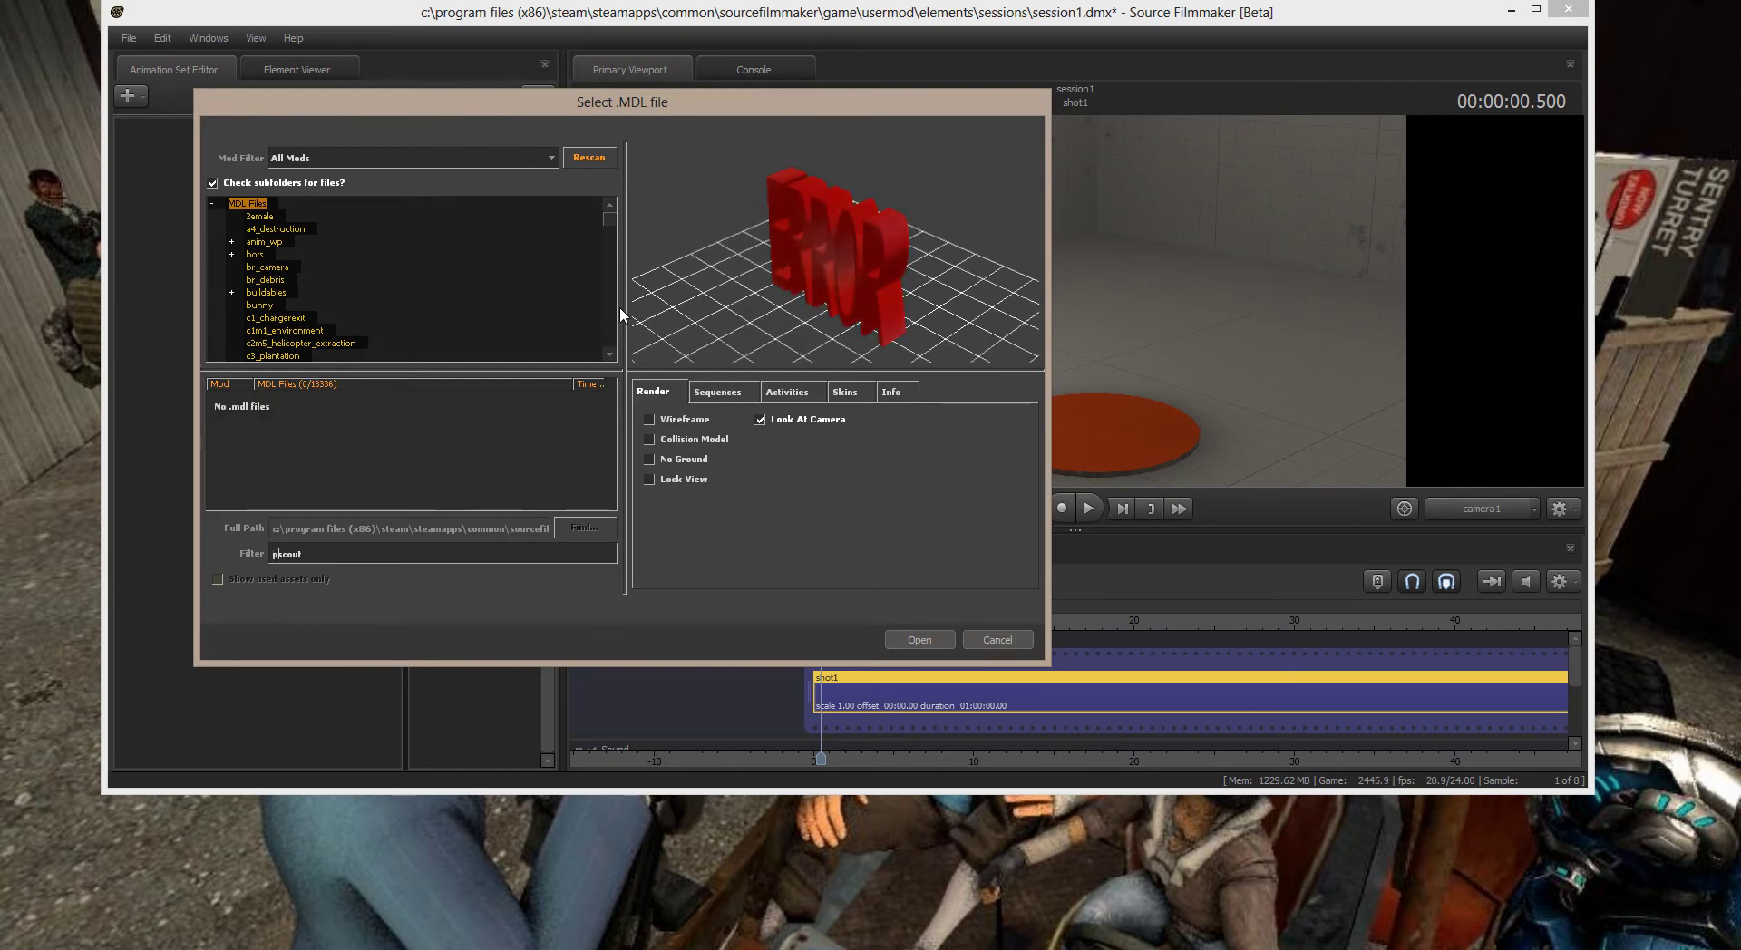
type("layer")
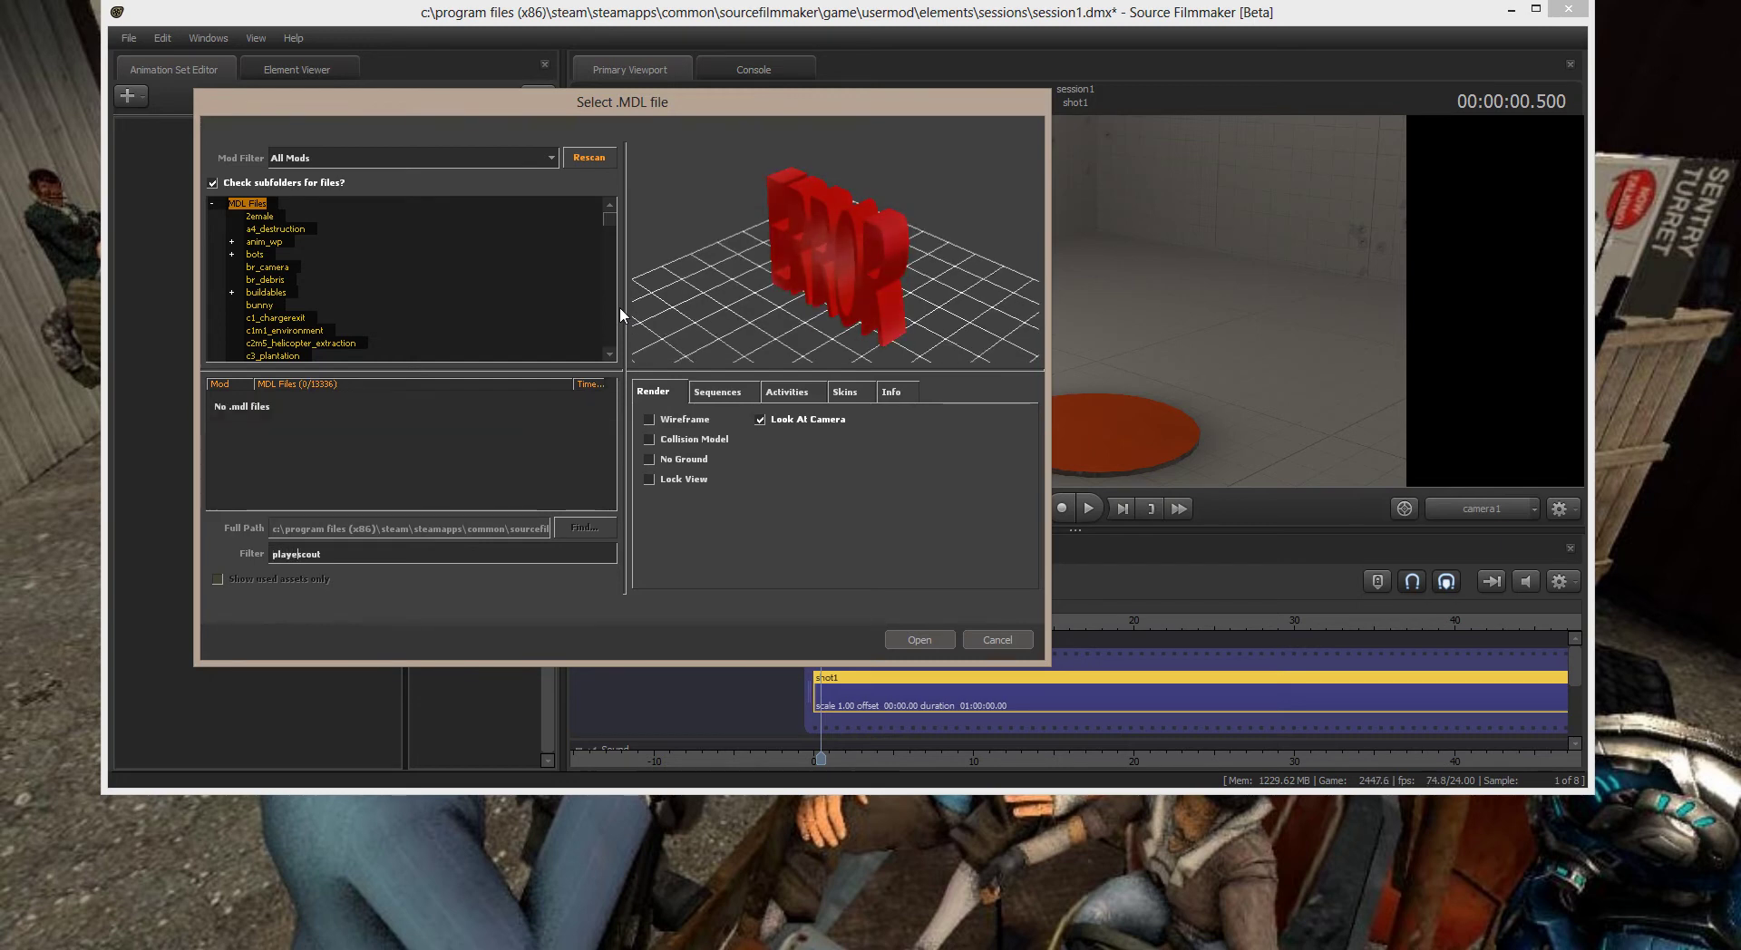
type("\\")
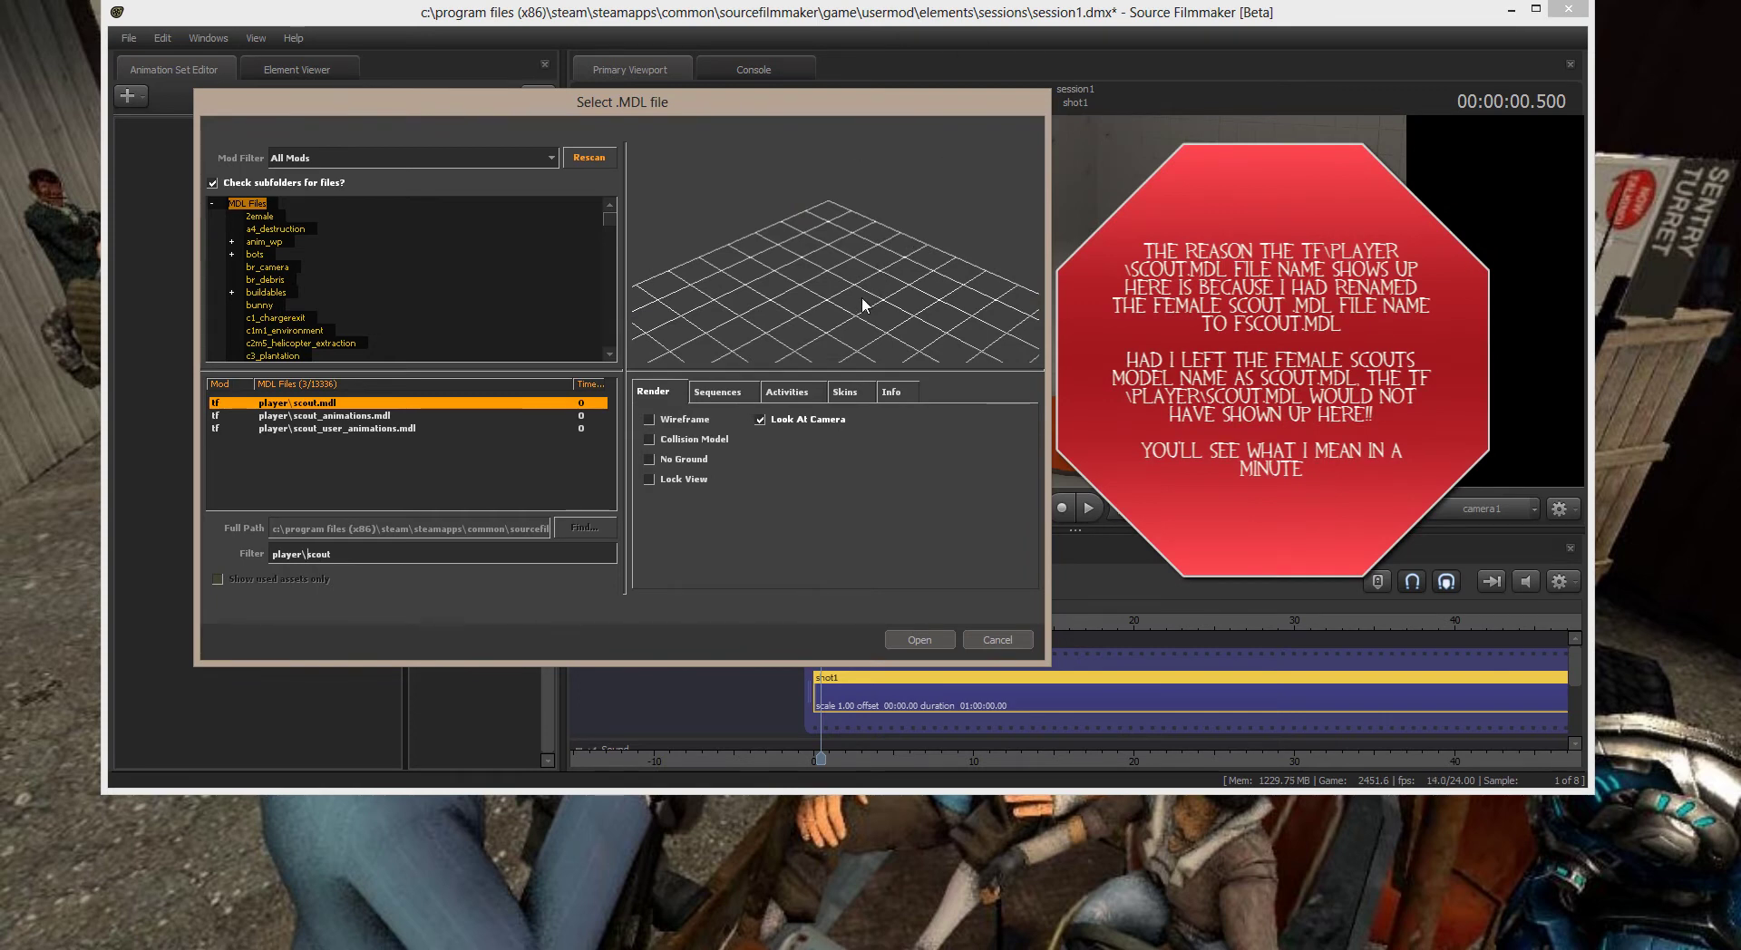
Change the filter to player\f, load player\fscout.mdl as fscout1, and tilt the view to her face.
left_click_drag(860, 300, 807, 232)
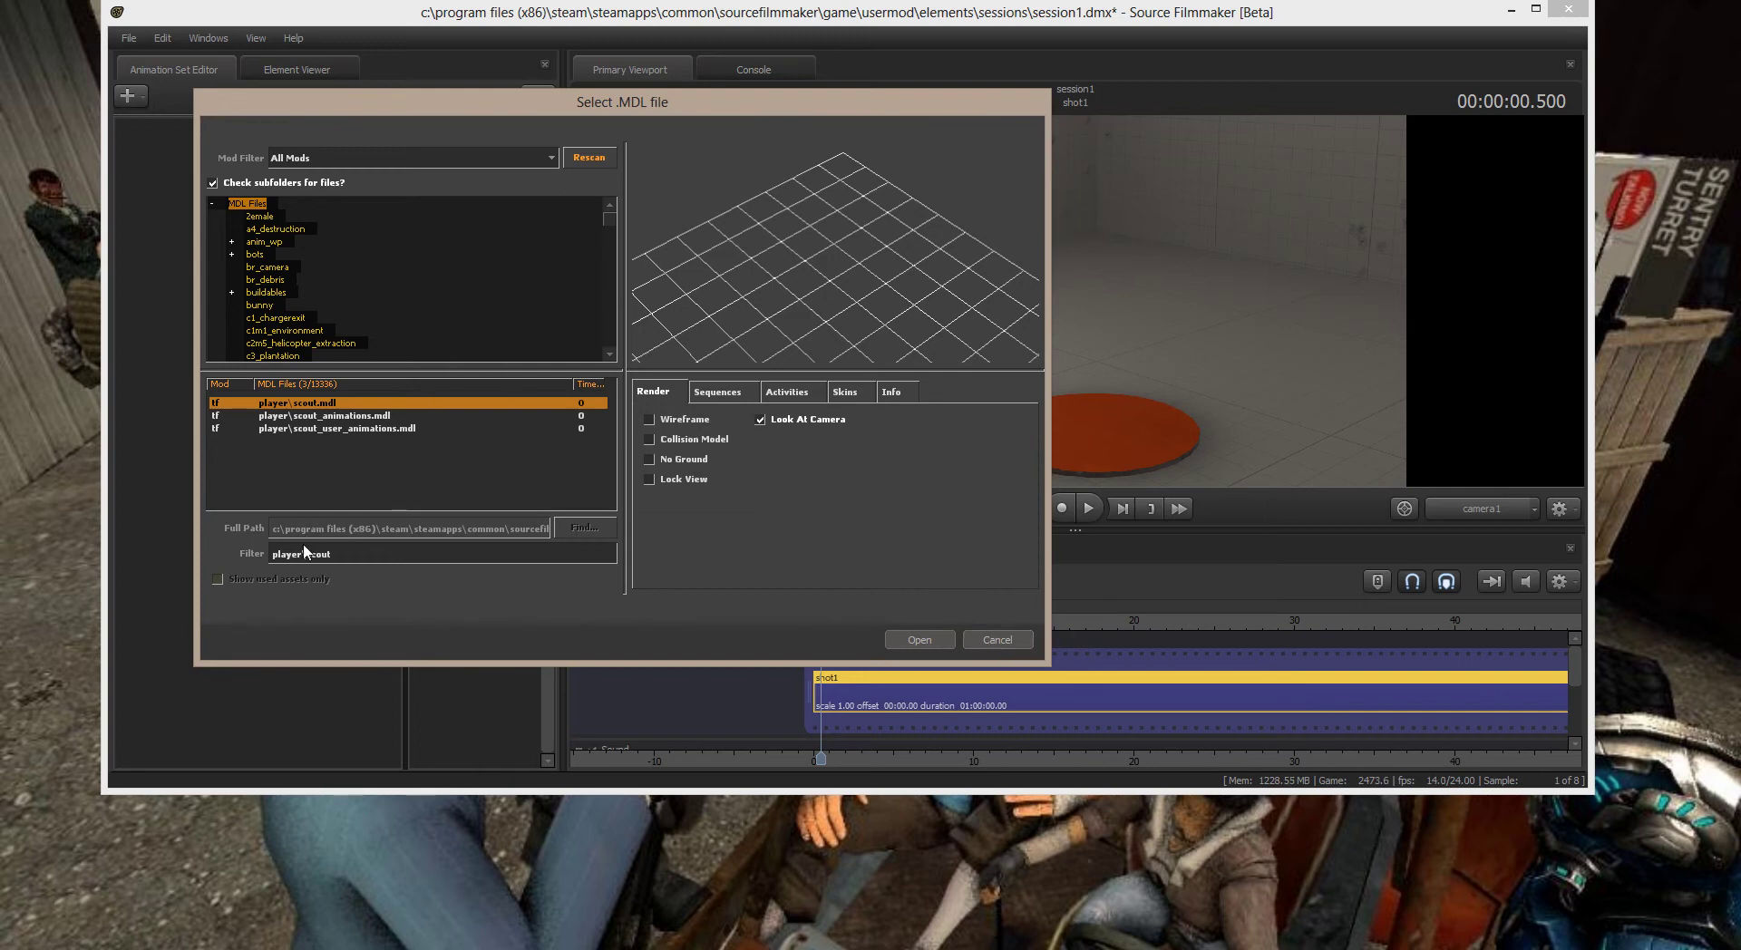
left_click(541, 402)
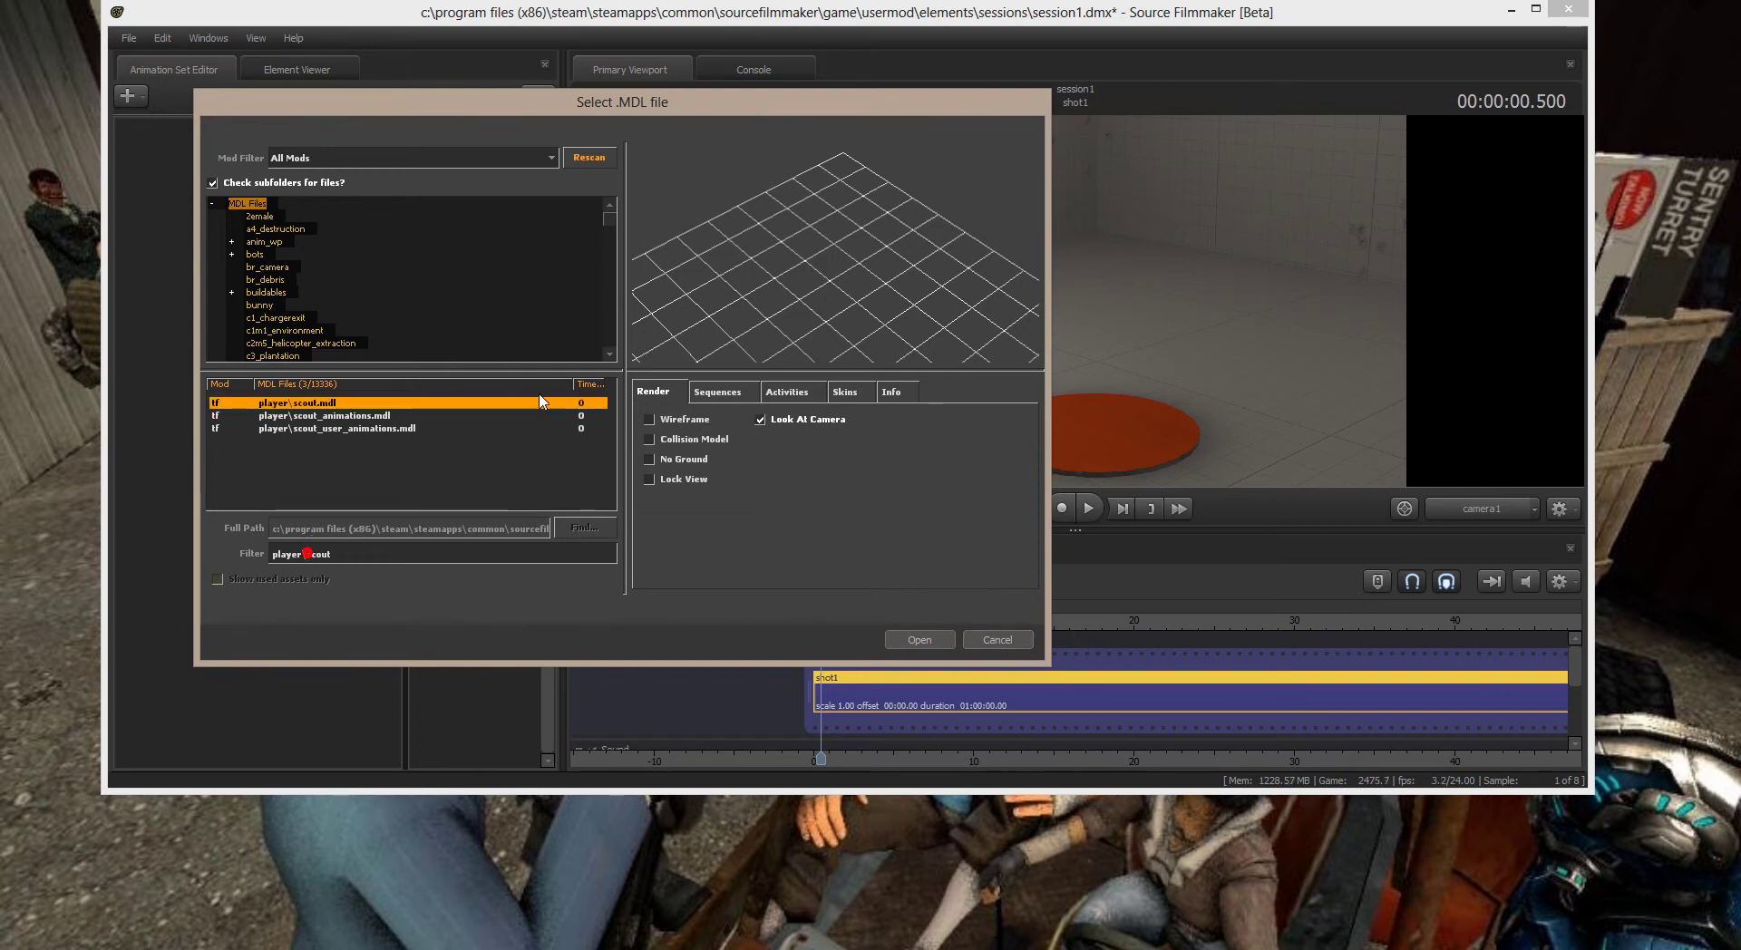
type("f")
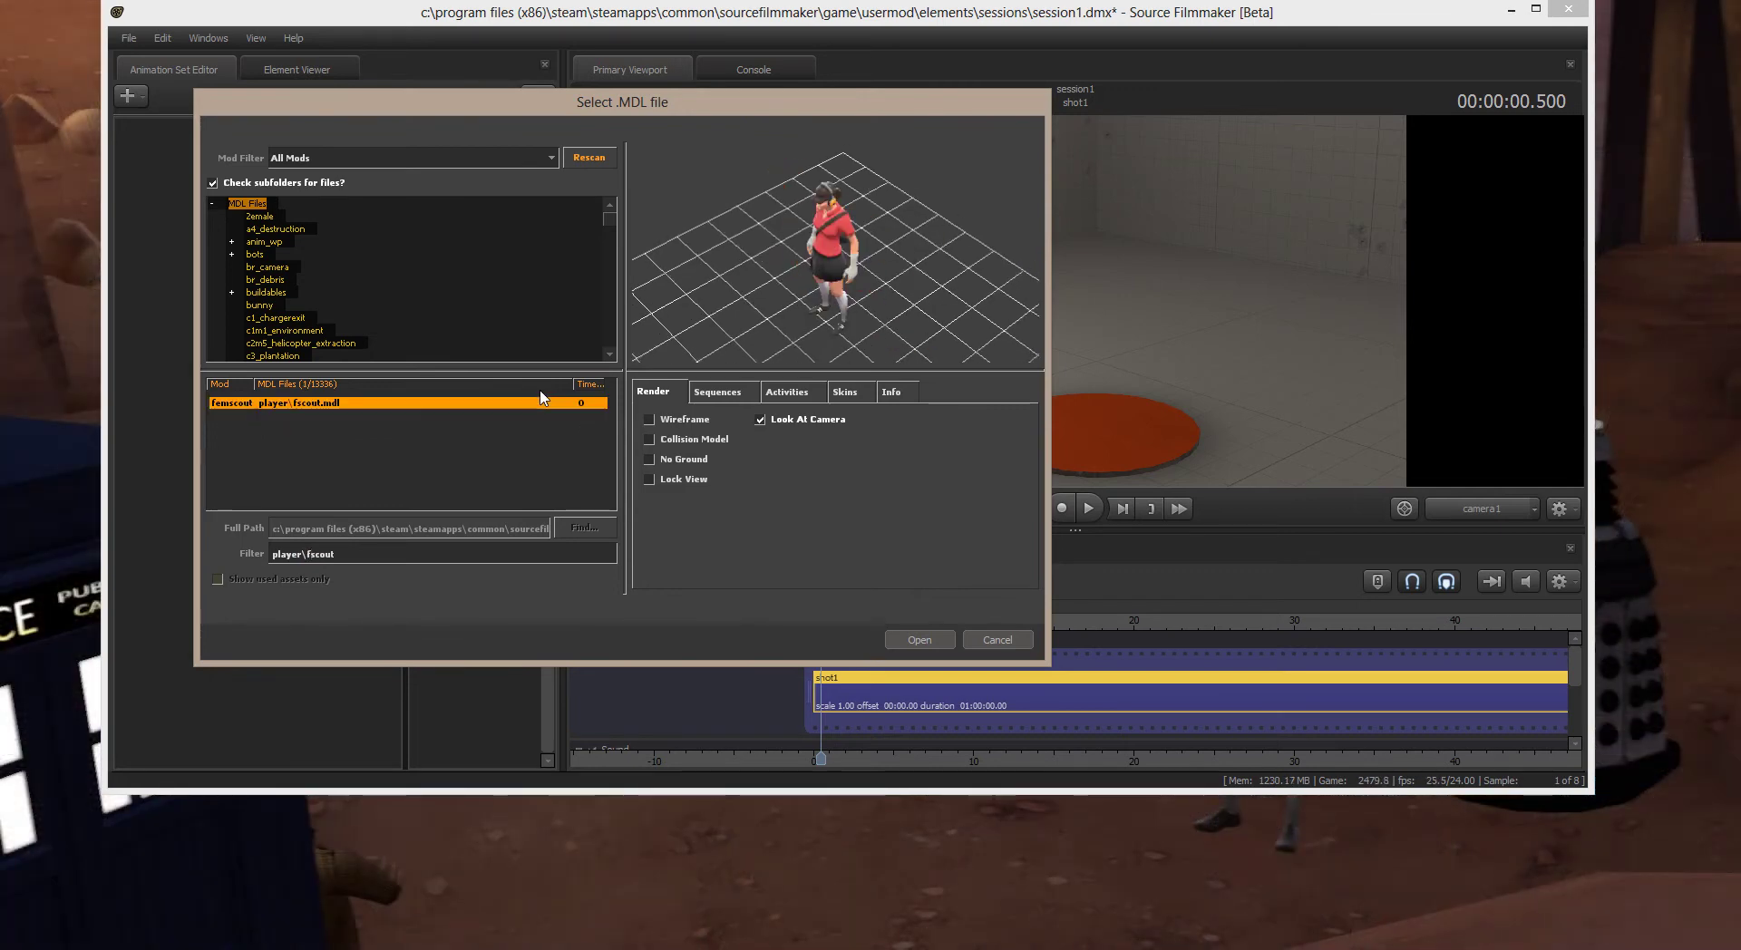
left_click(918, 640)
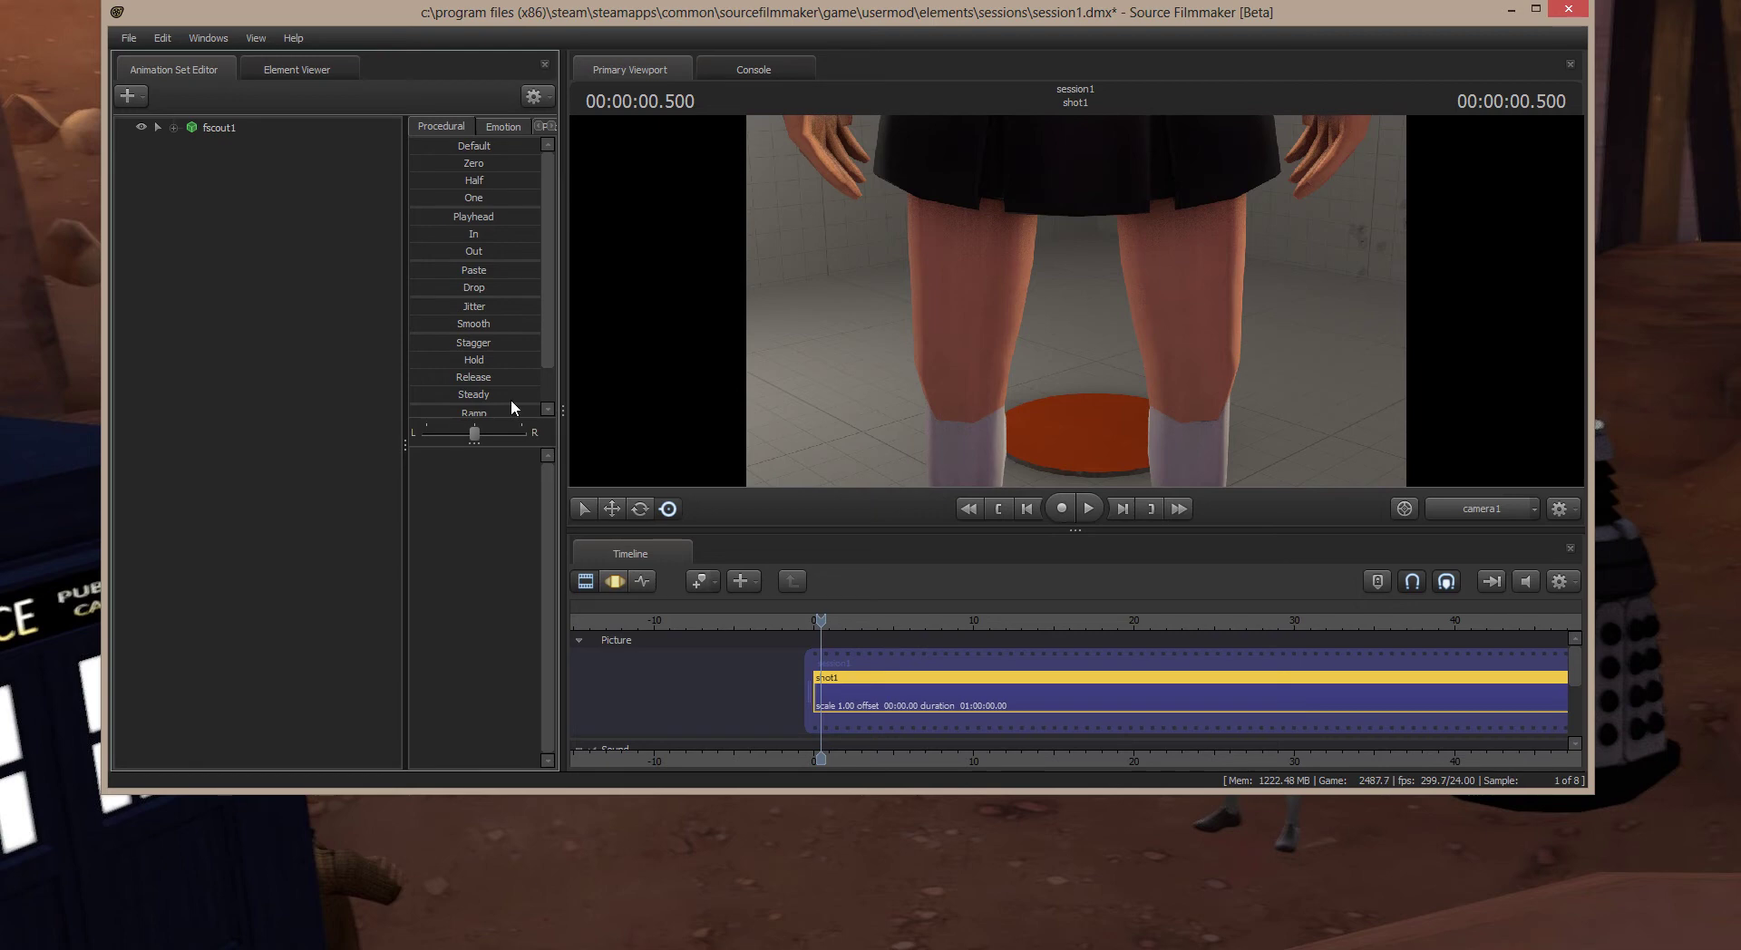
mouse_move(1076, 300)
left_mouse_down()
mouse_move(1008, 315)
mouse_move(1073, 313)
left_mouse_up()
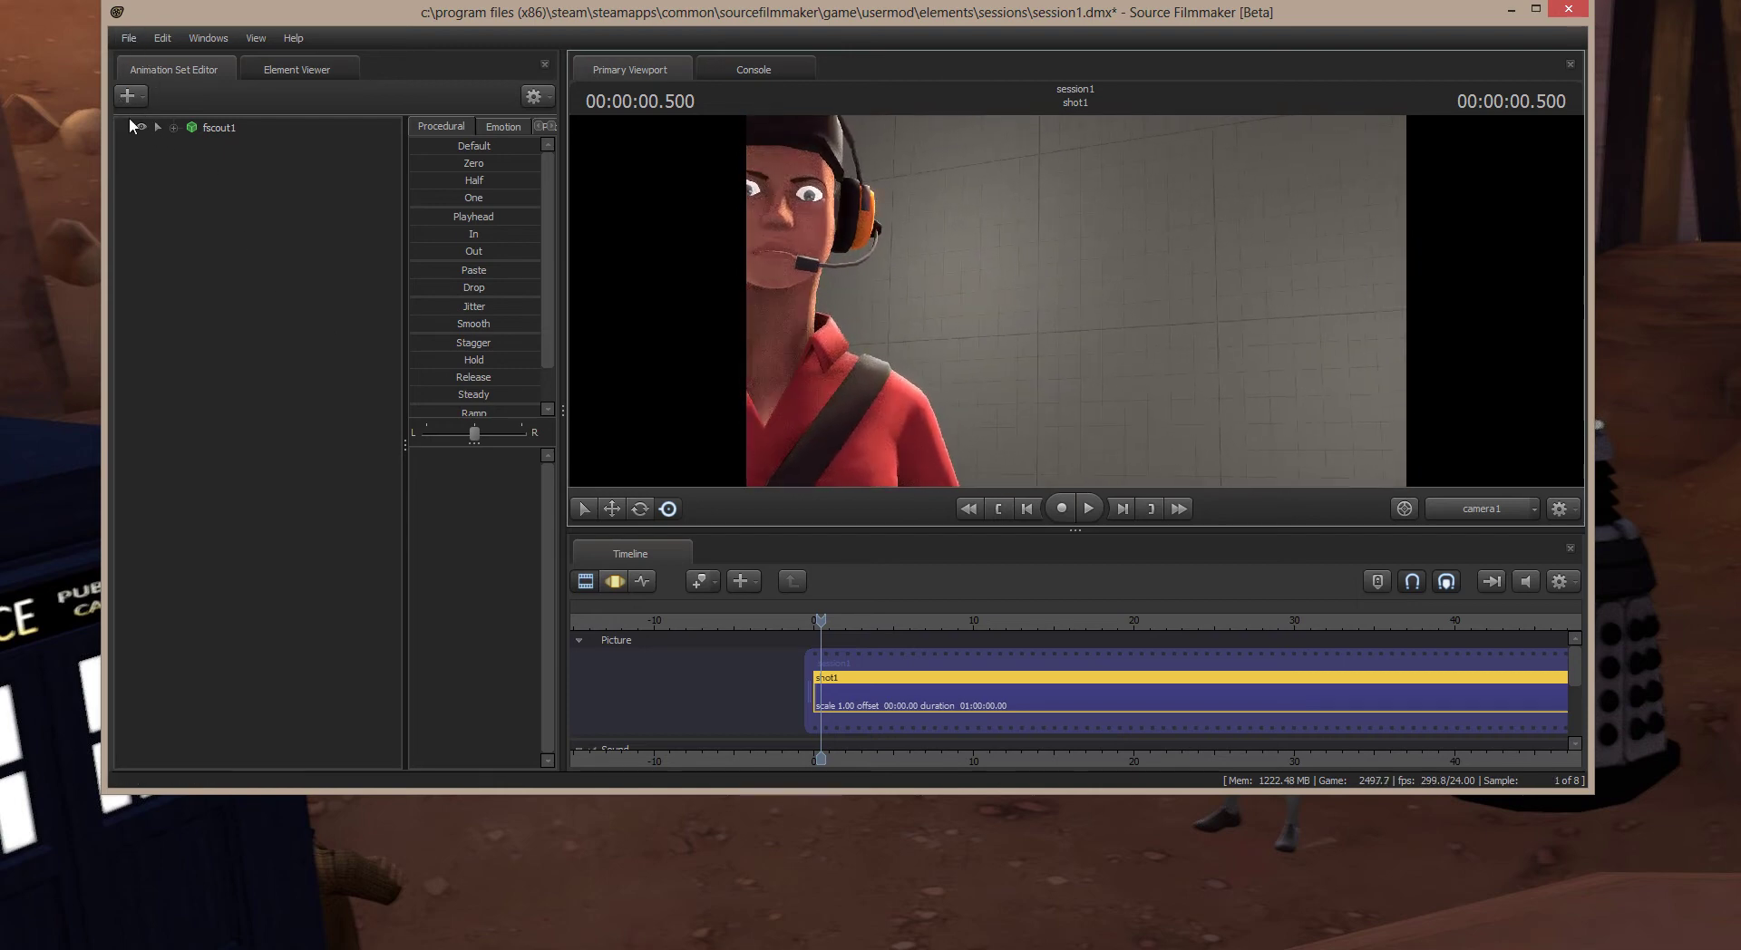
Filter the model picker by 'hwm' and load player\hwm\scout.mdl as scout2 beside fscout1.
left_click(138, 95)
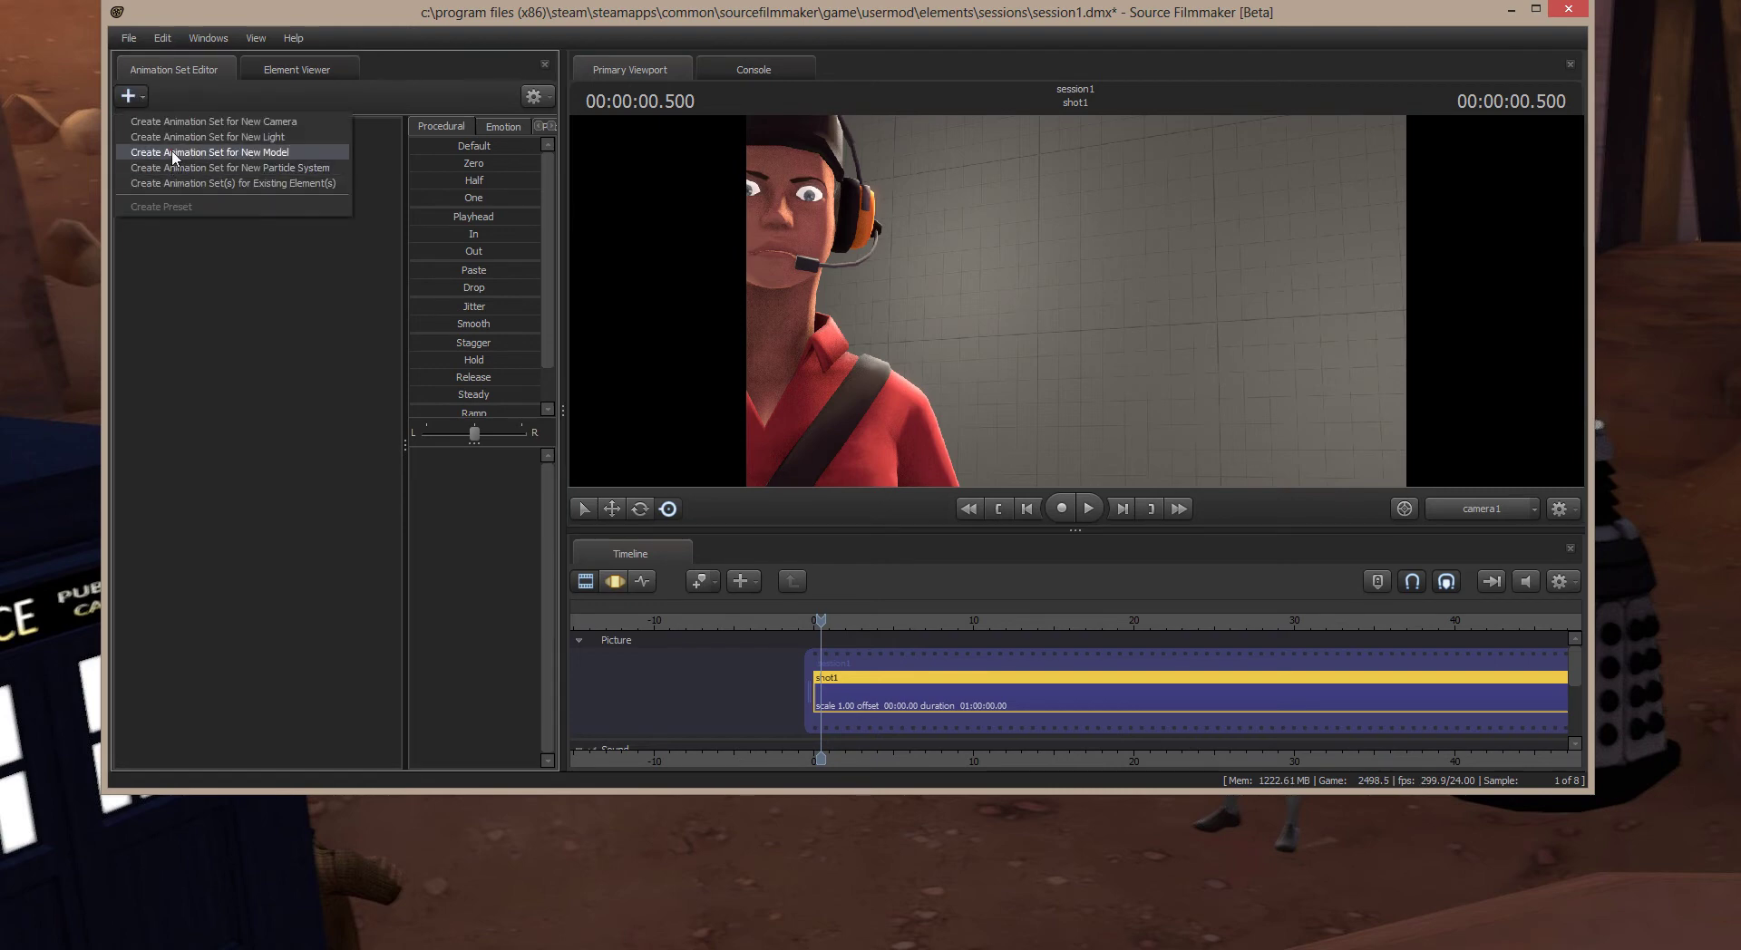
left_click(172, 152)
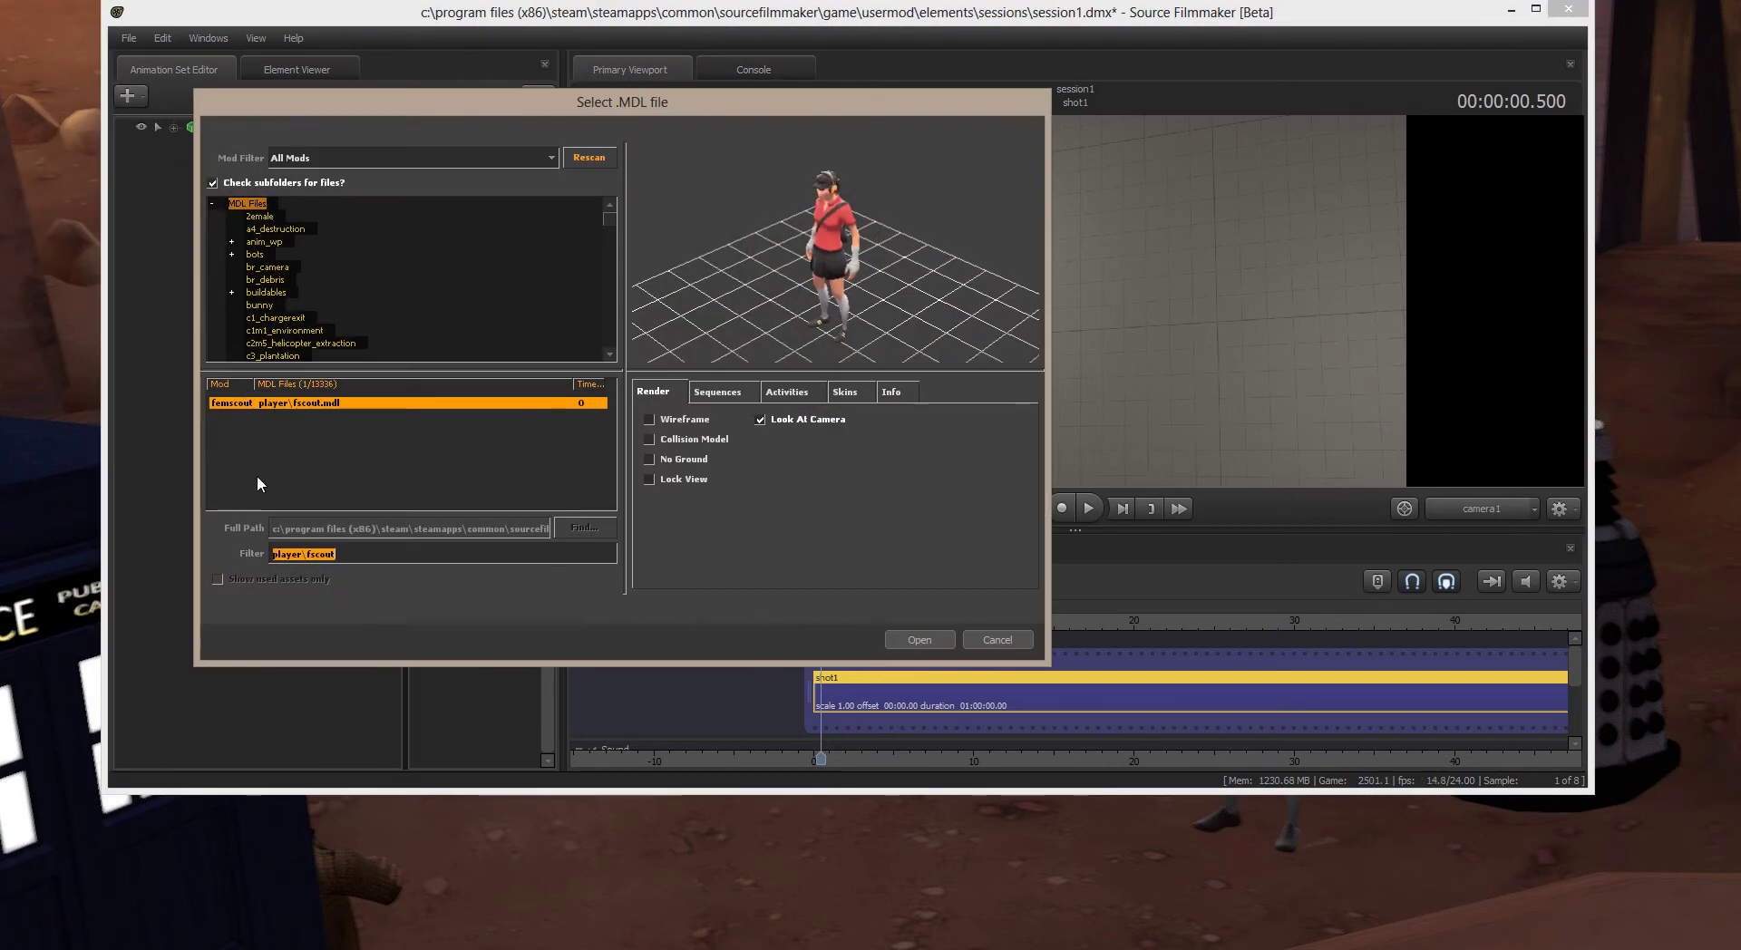
left_click(341, 554)
left_click_drag(341, 553, 221, 541)
type("hwm")
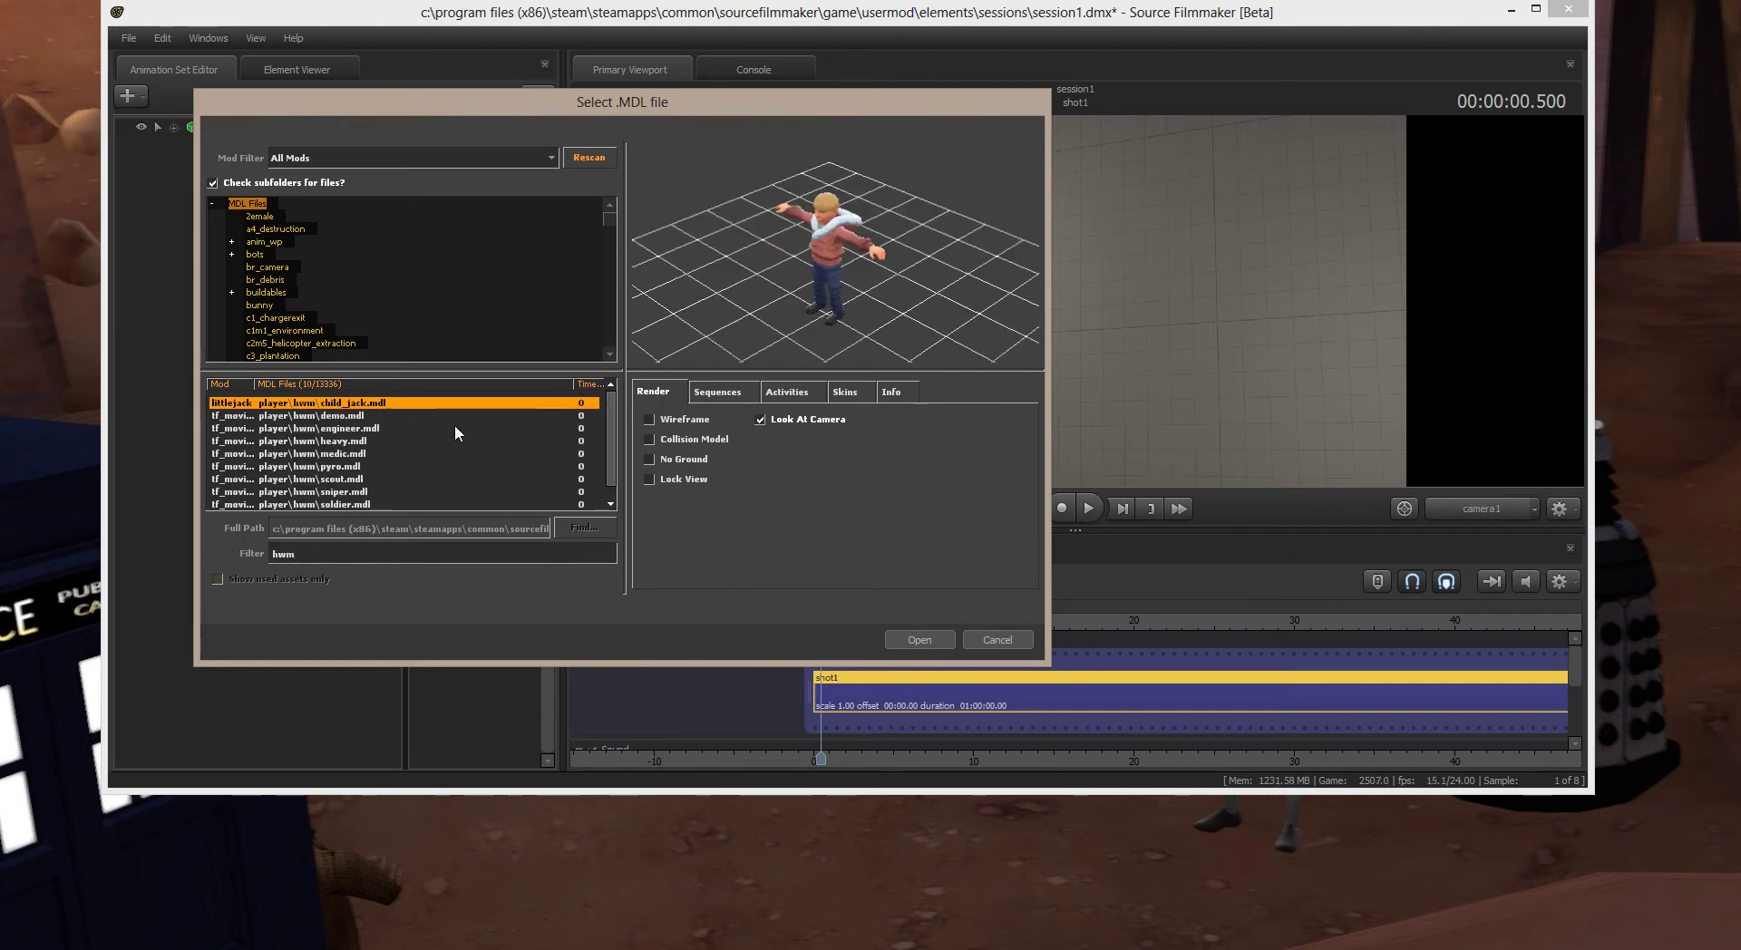
left_click(344, 479)
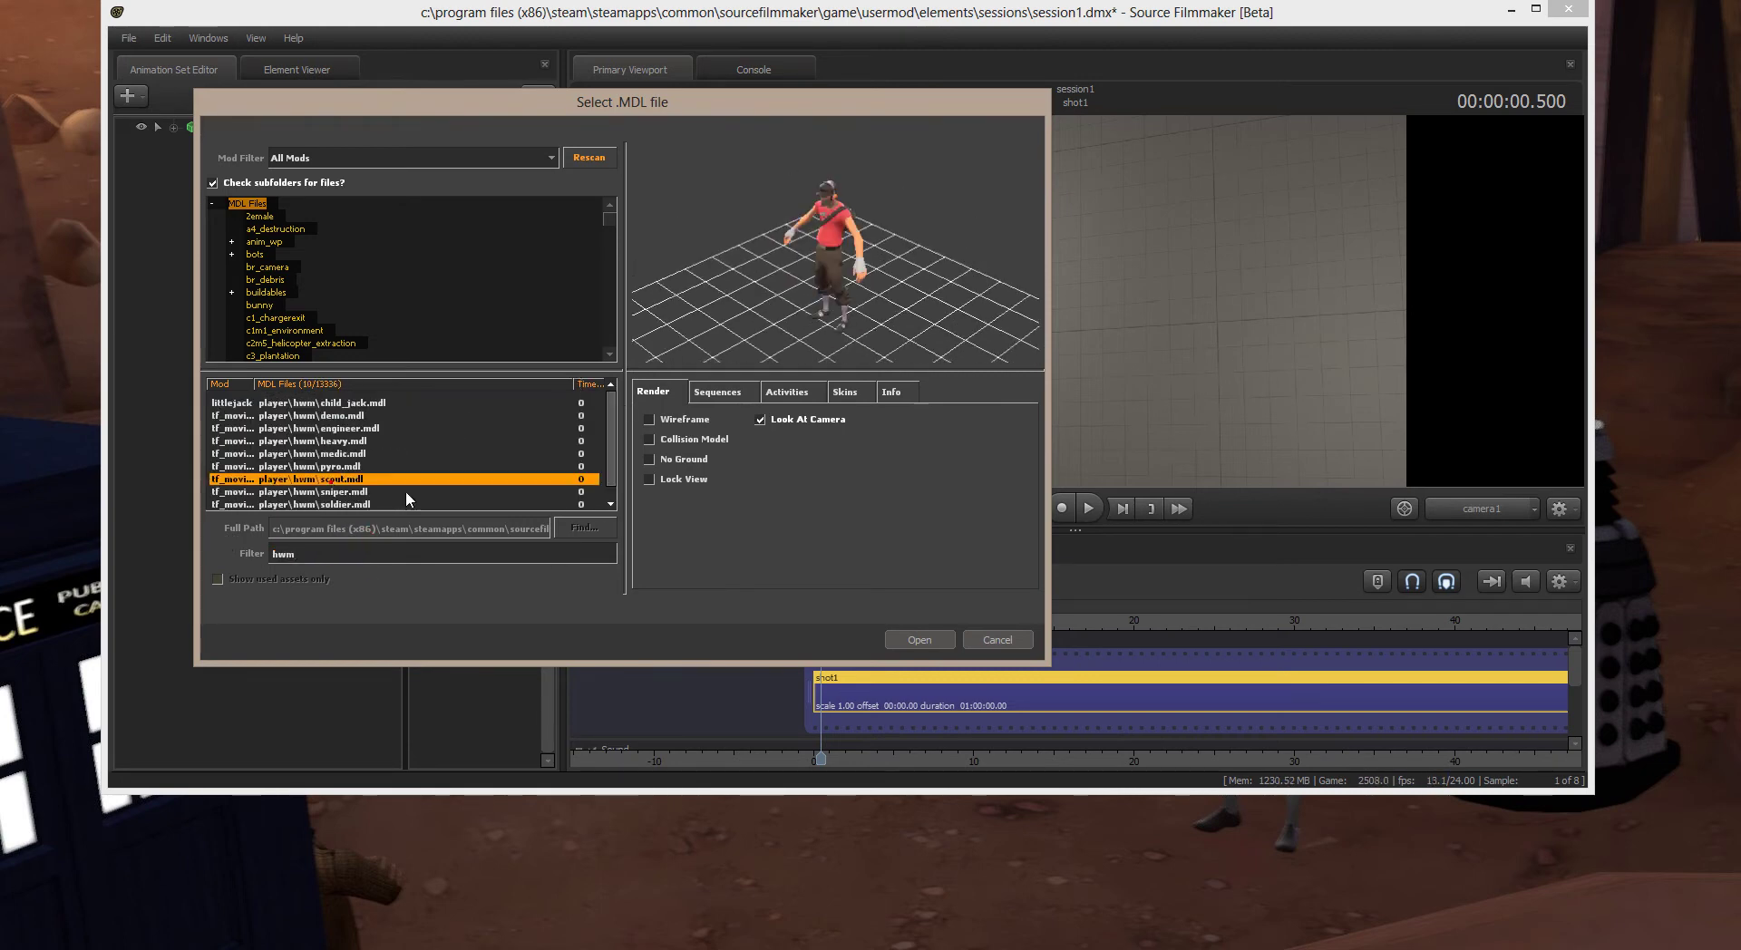
left_click(914, 638)
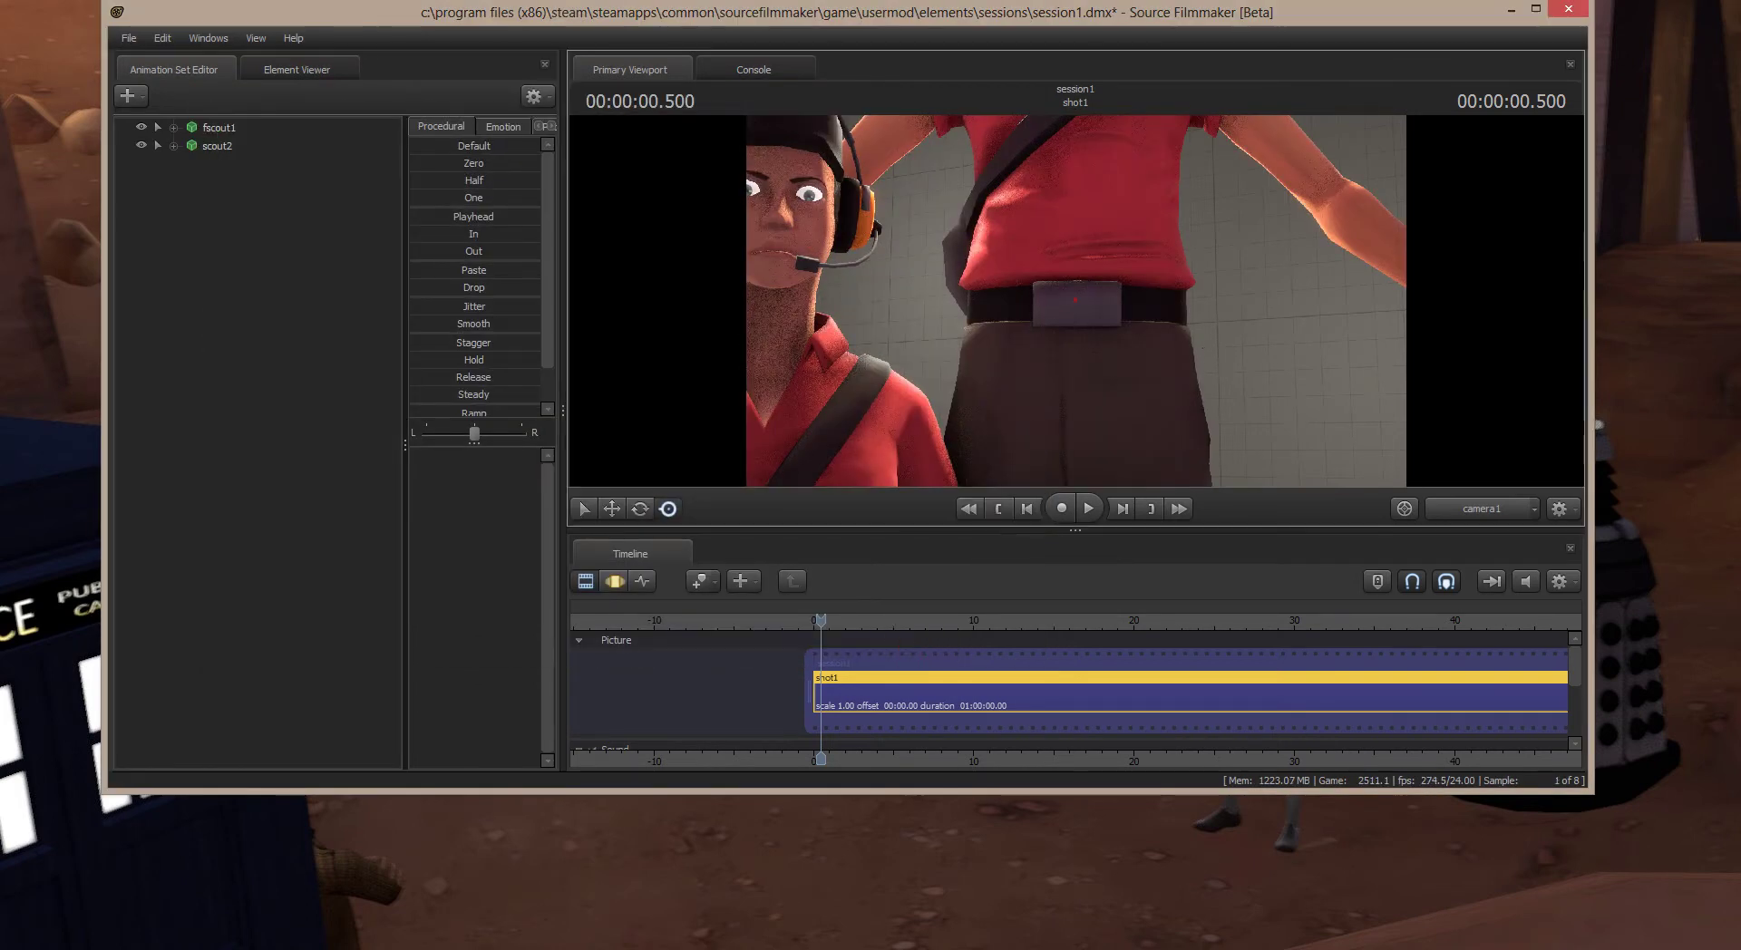
mouse_move(1071, 374)
left_mouse_down()
mouse_move(1069, 309)
mouse_move(1015, 322)
left_mouse_up()
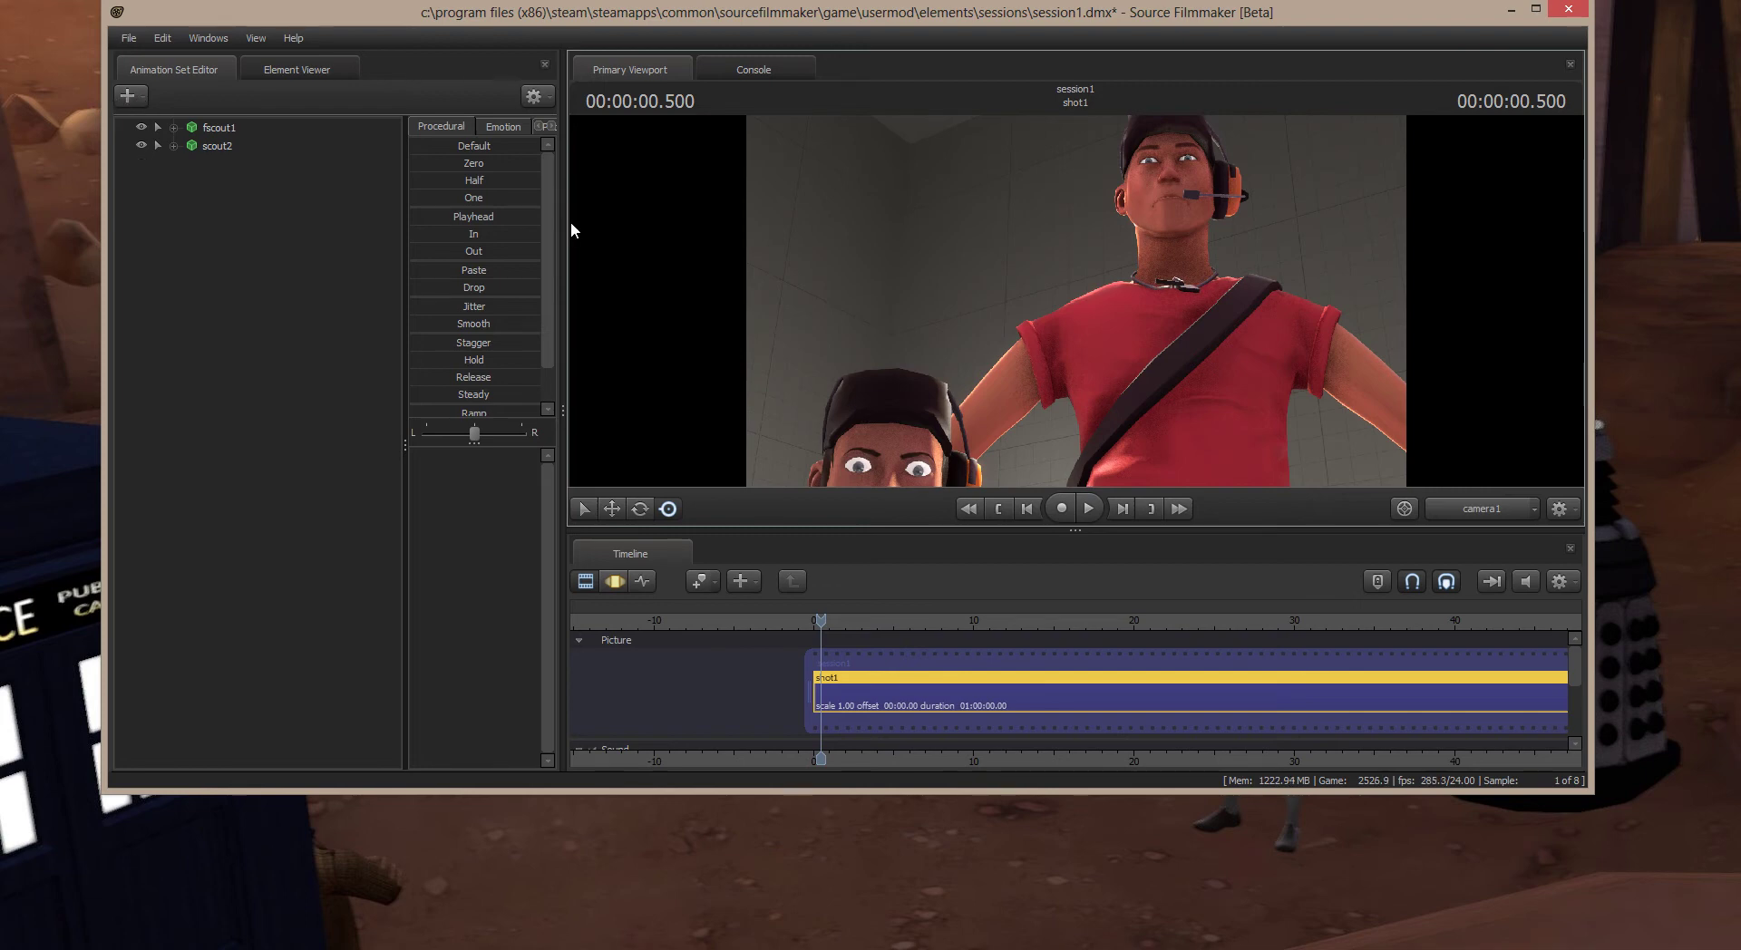
left_click_drag(574, 231, 991, 279)
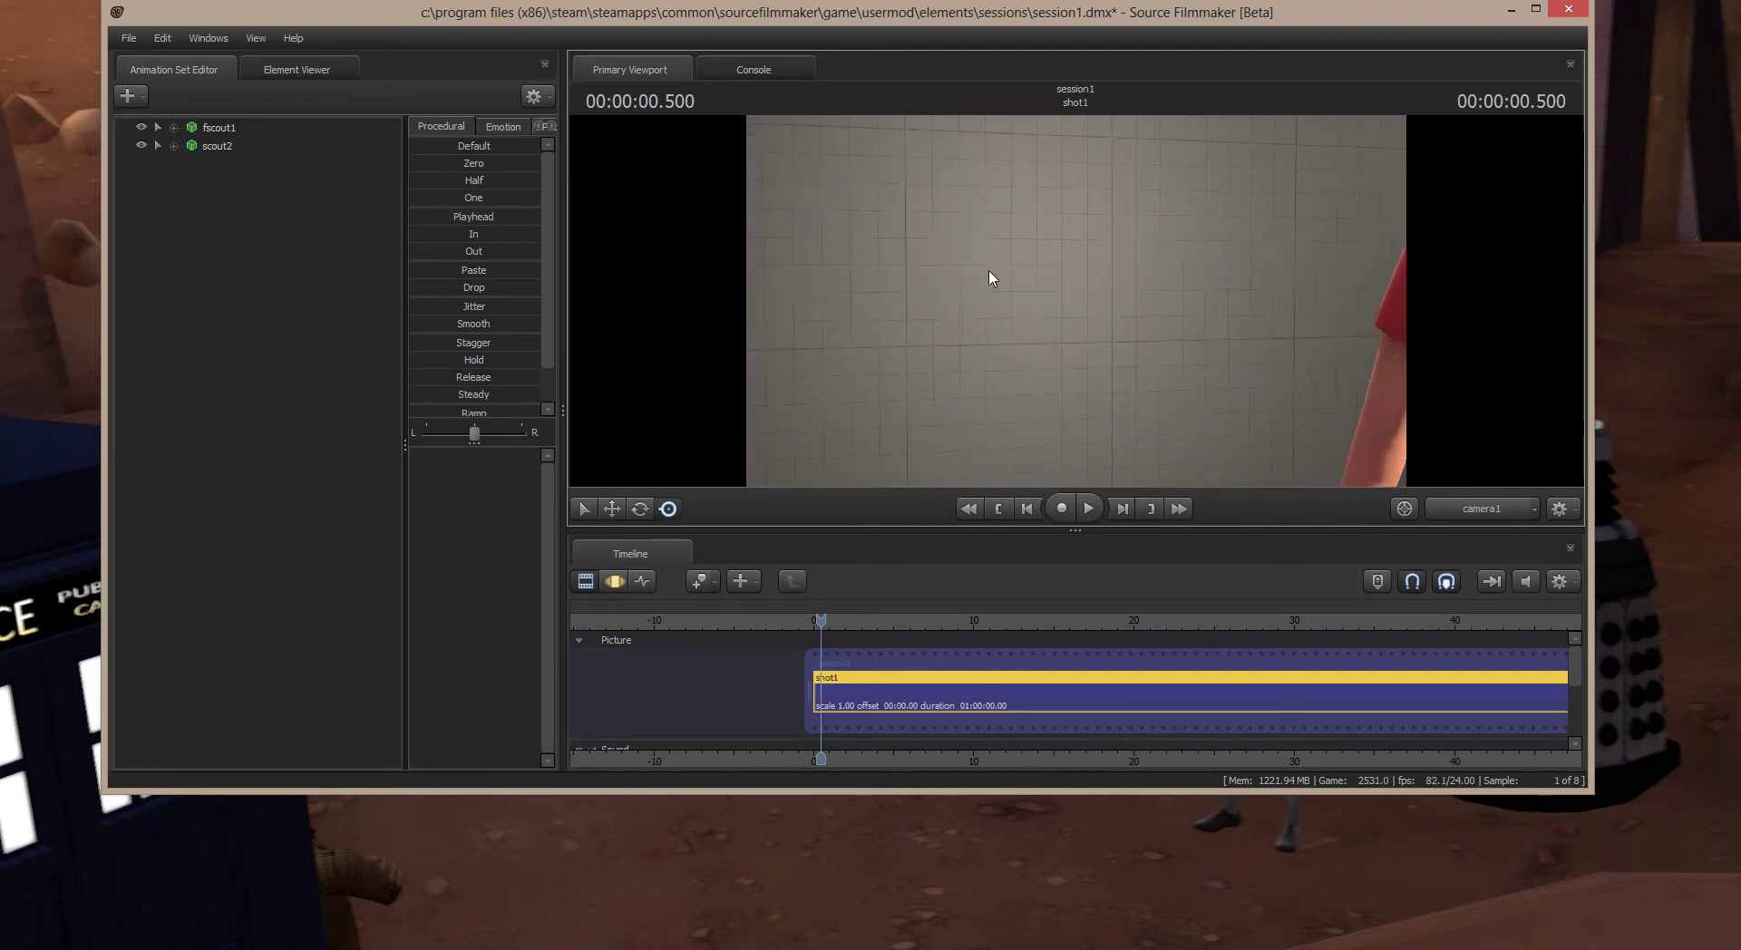
Filter by 'heavy' with Mod Filter hvybear and load player\heavy.mdl as heavy1.
left_click(144, 95)
left_click(156, 152)
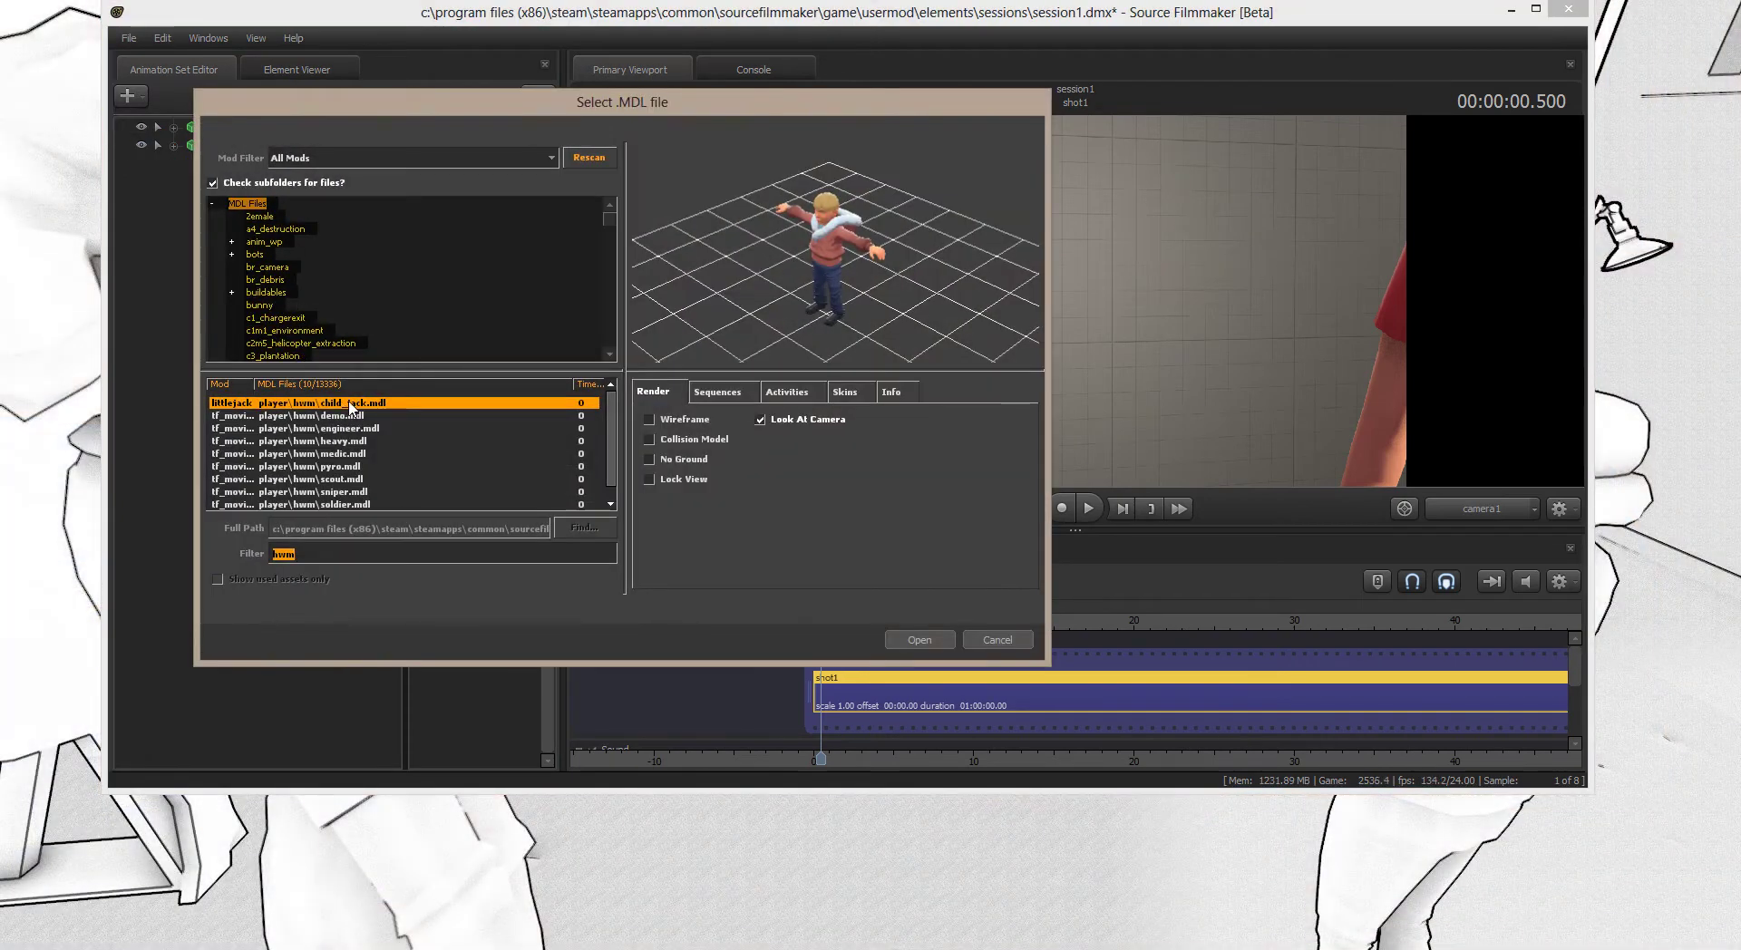
type("heavy")
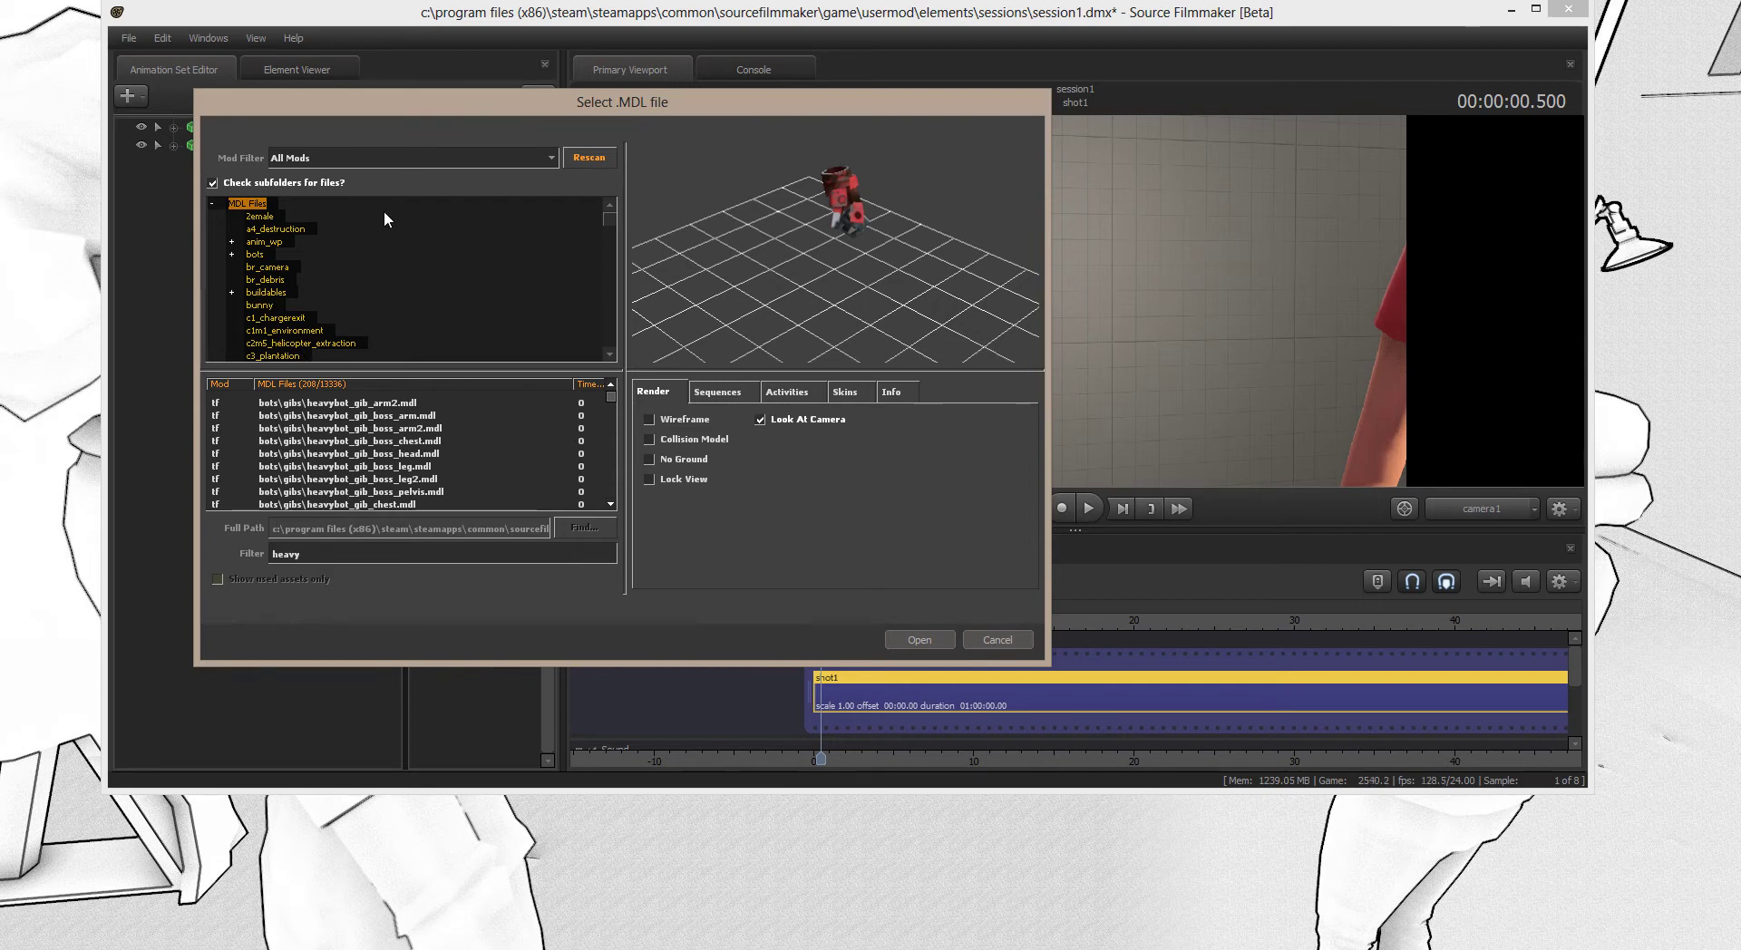
left_click(550, 158)
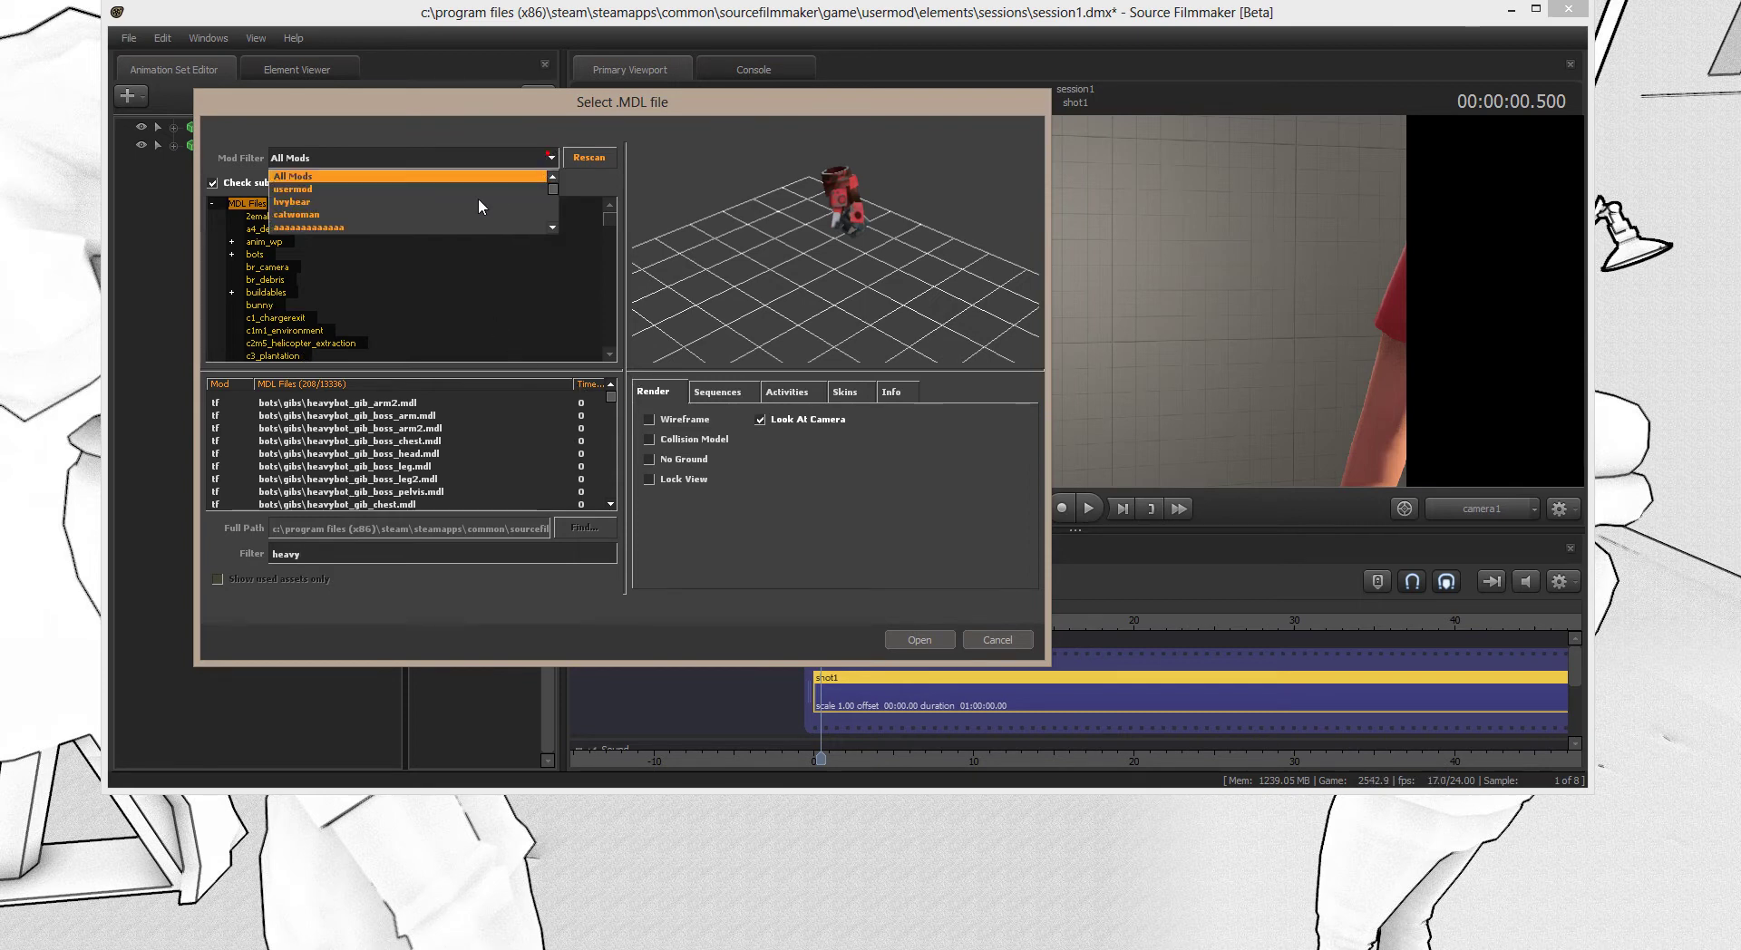
left_click(350, 204)
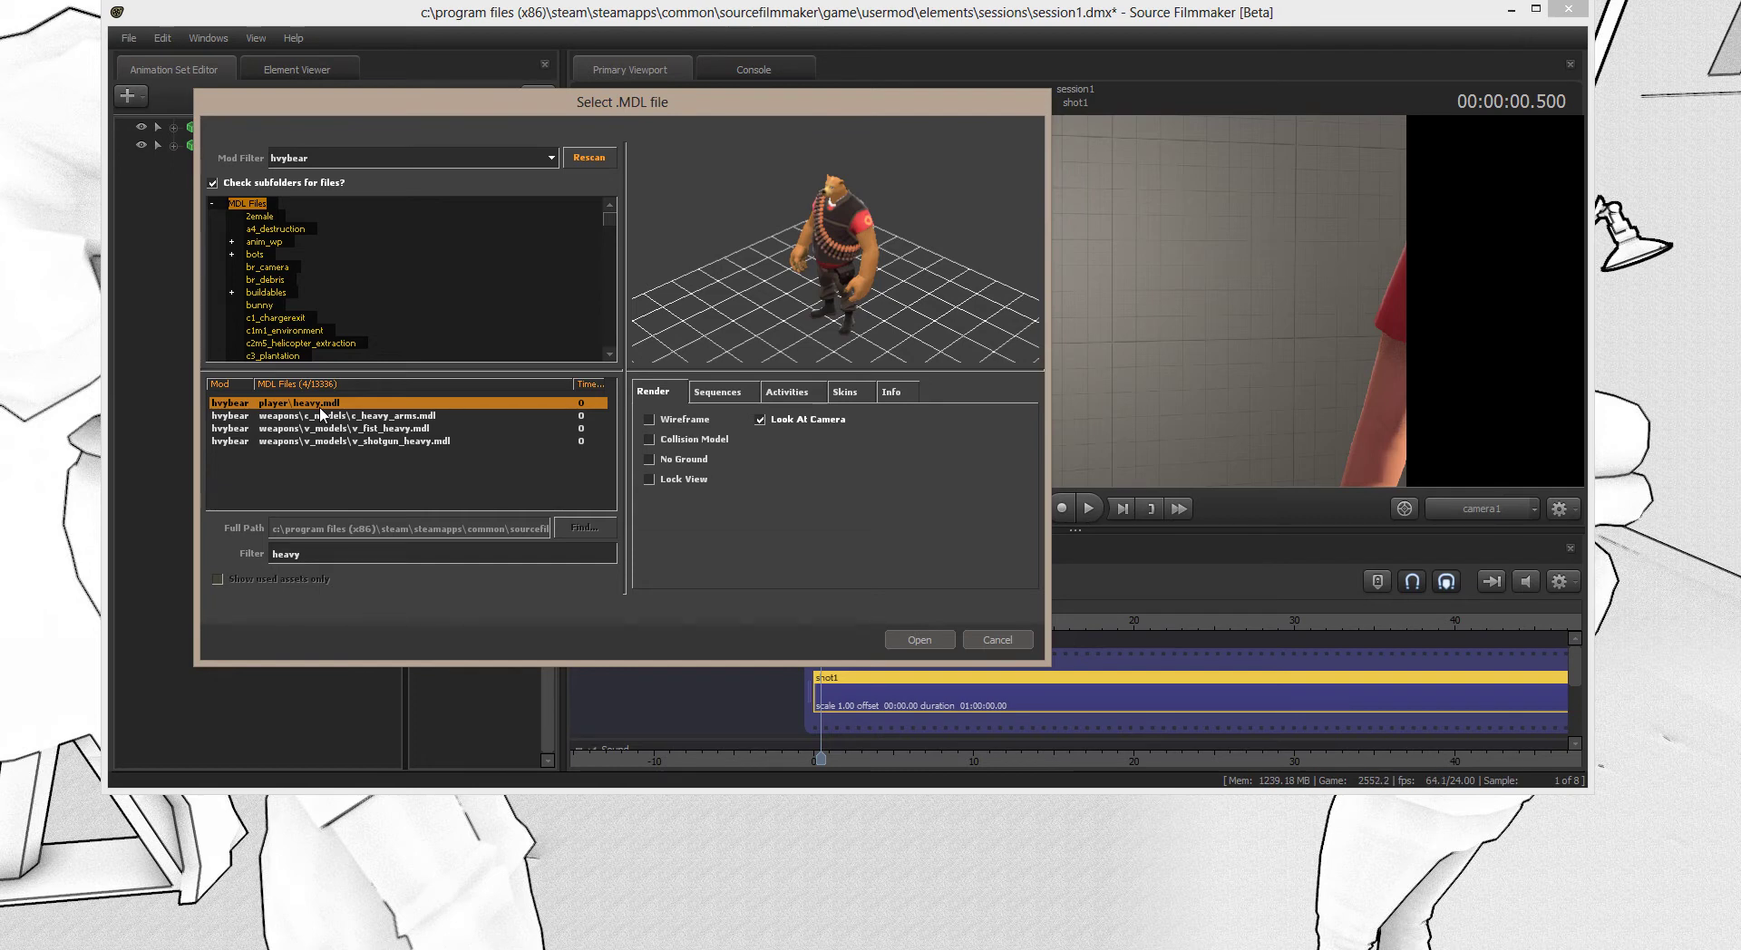
left_click(934, 639)
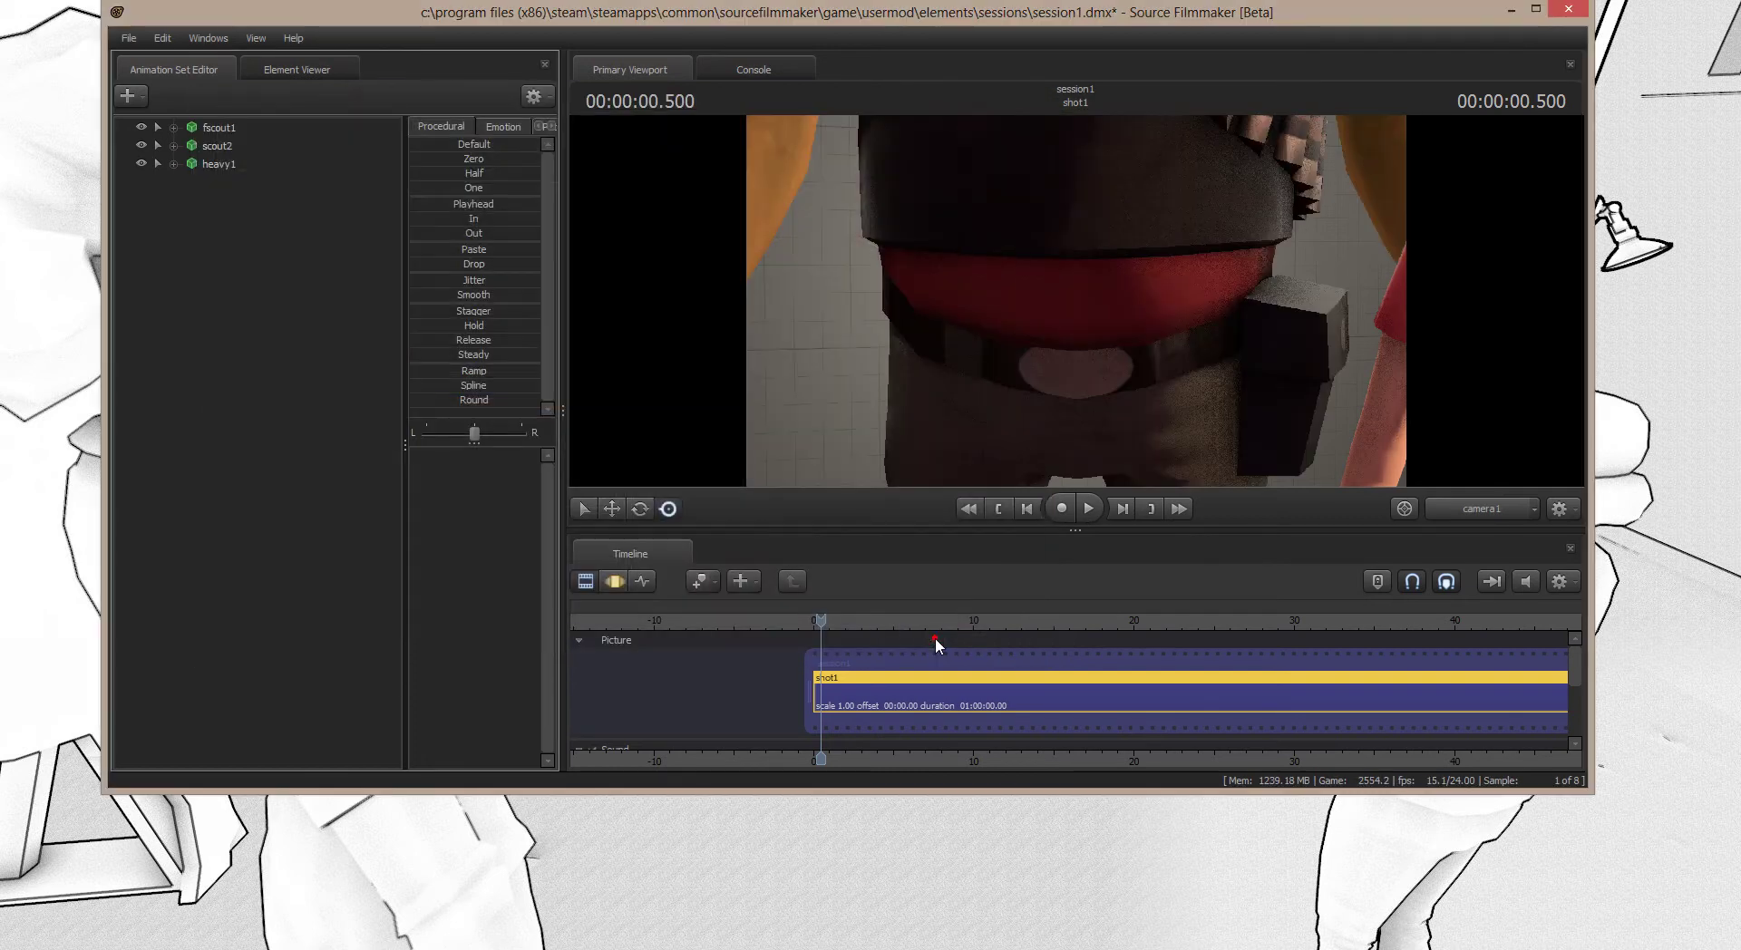
Start another new-model animation set, set Mod Filter to tf and filter for player\.
left_click(128, 95)
left_click(151, 152)
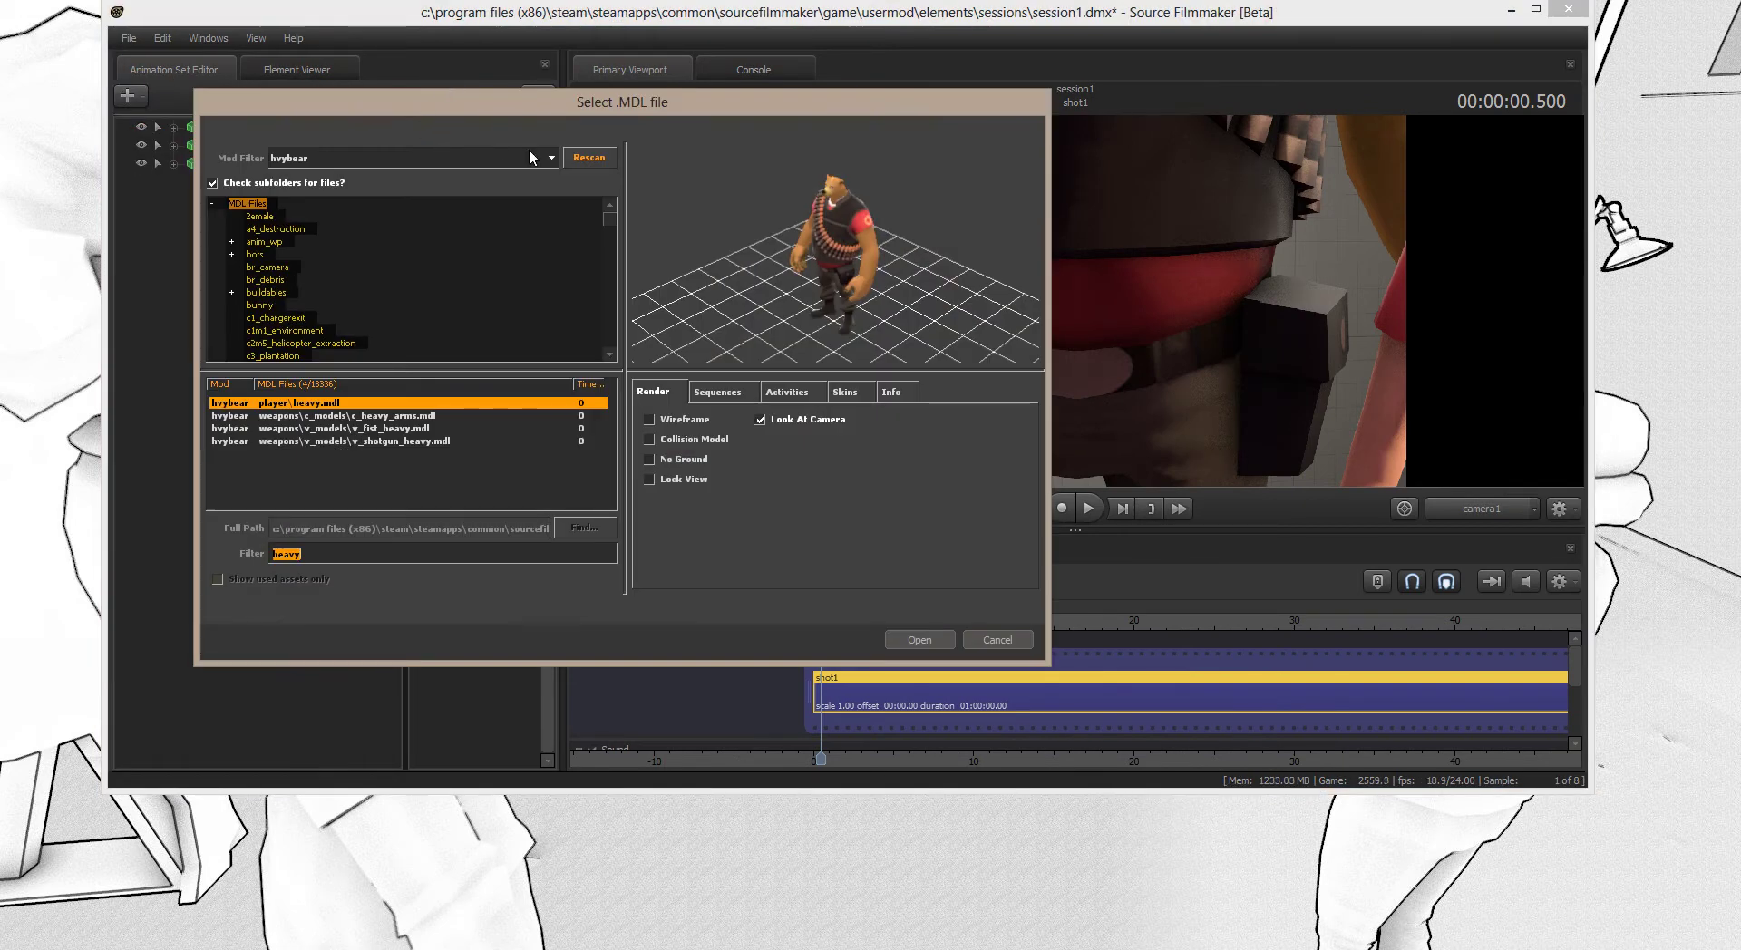
left_click(549, 159)
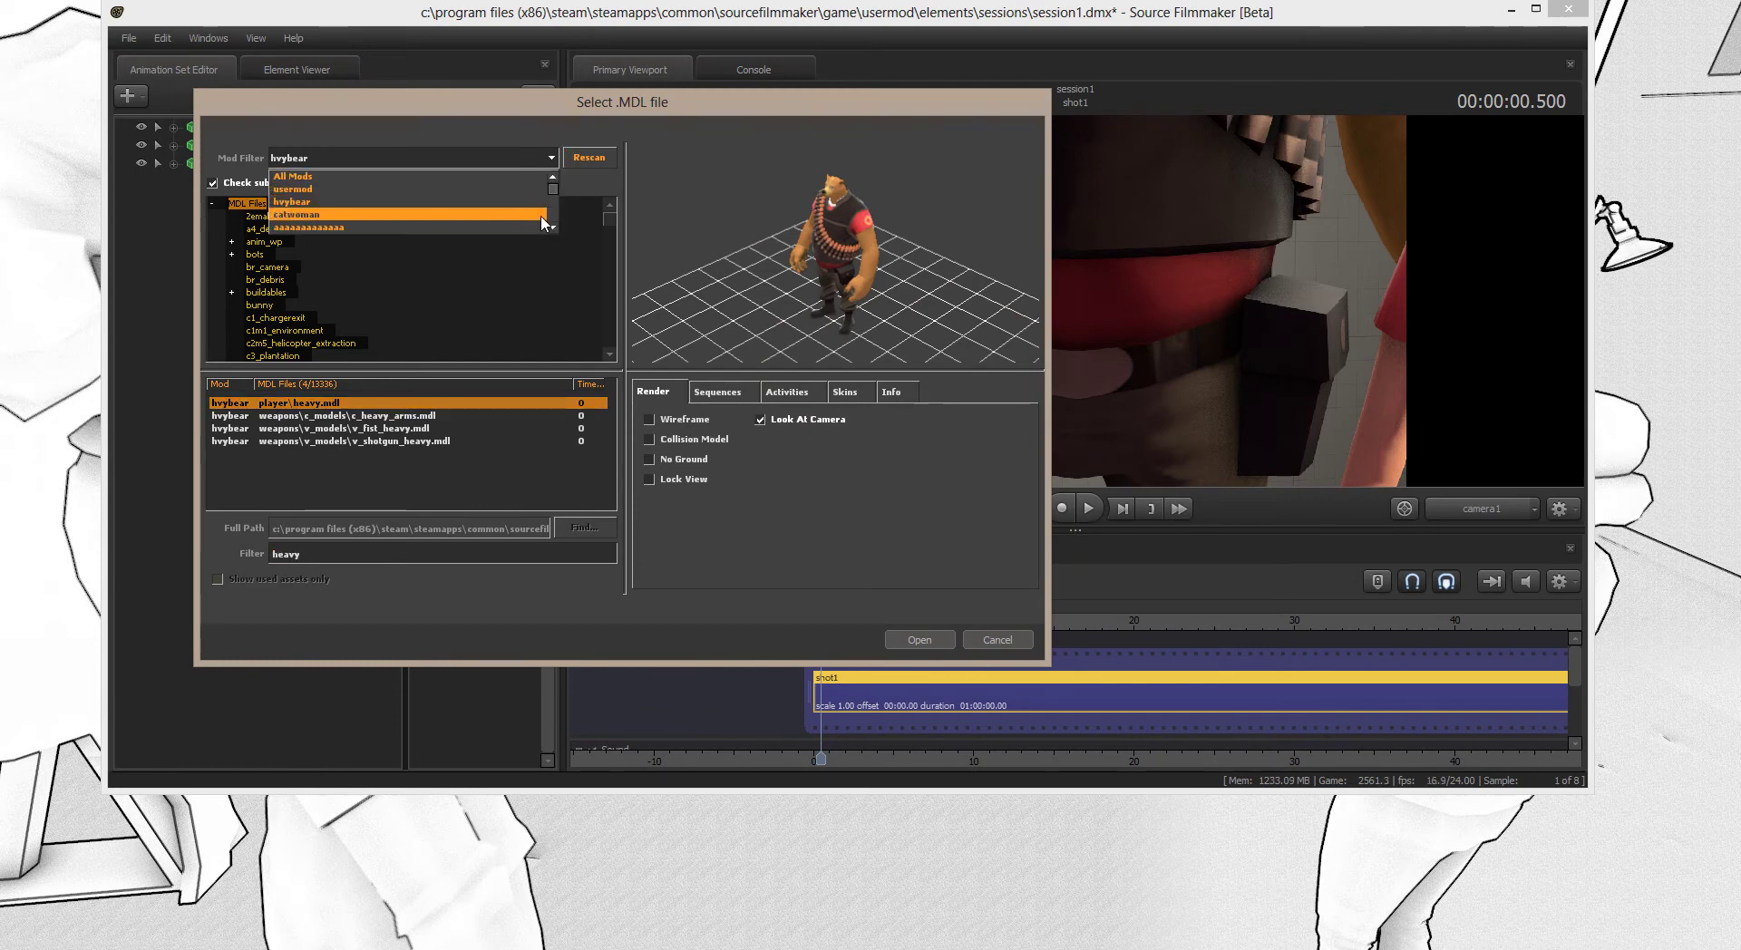
scroll(552, 219, "down", 3)
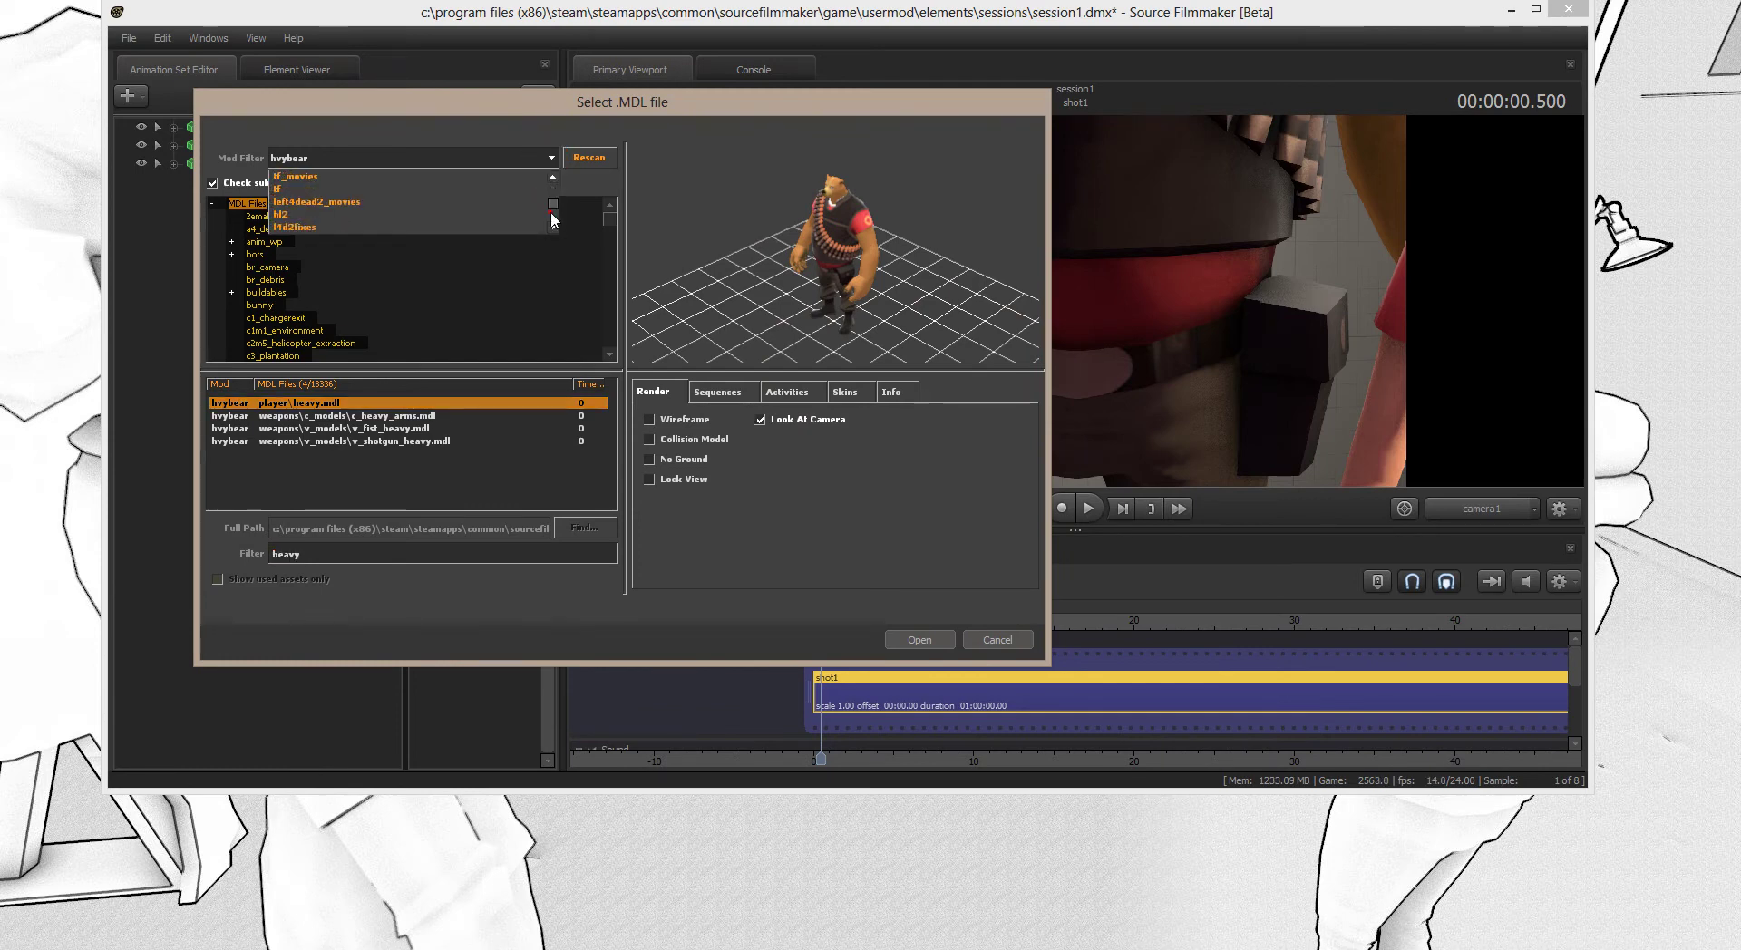
left_click(458, 190)
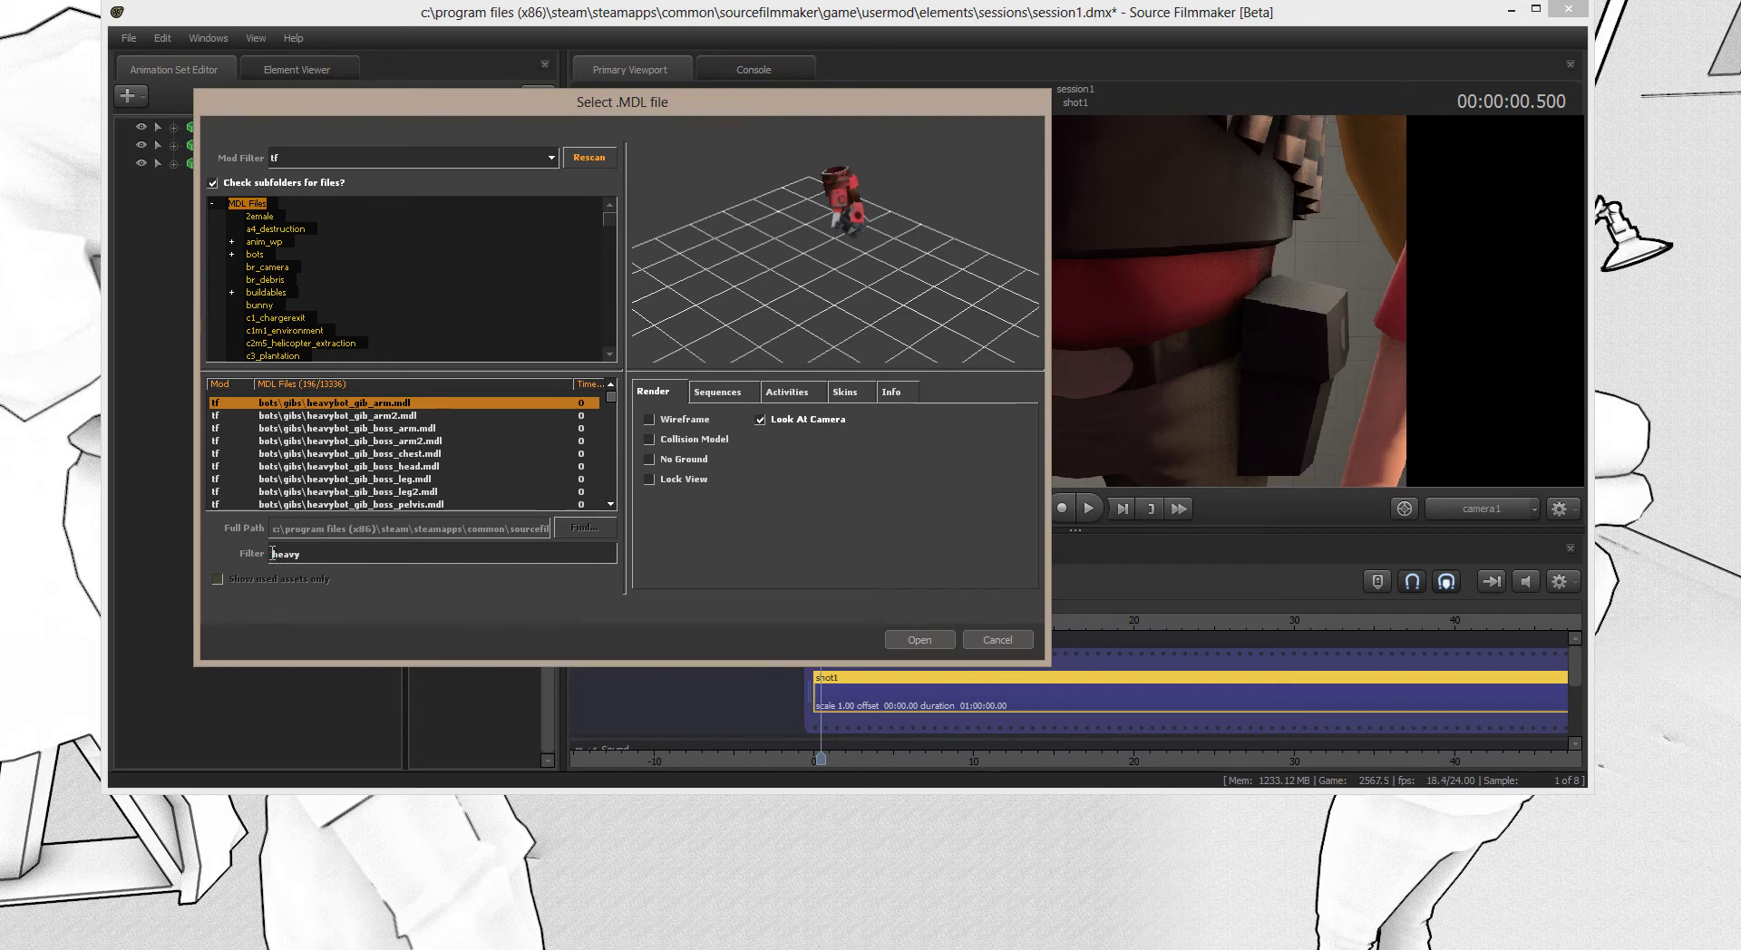
type("player")
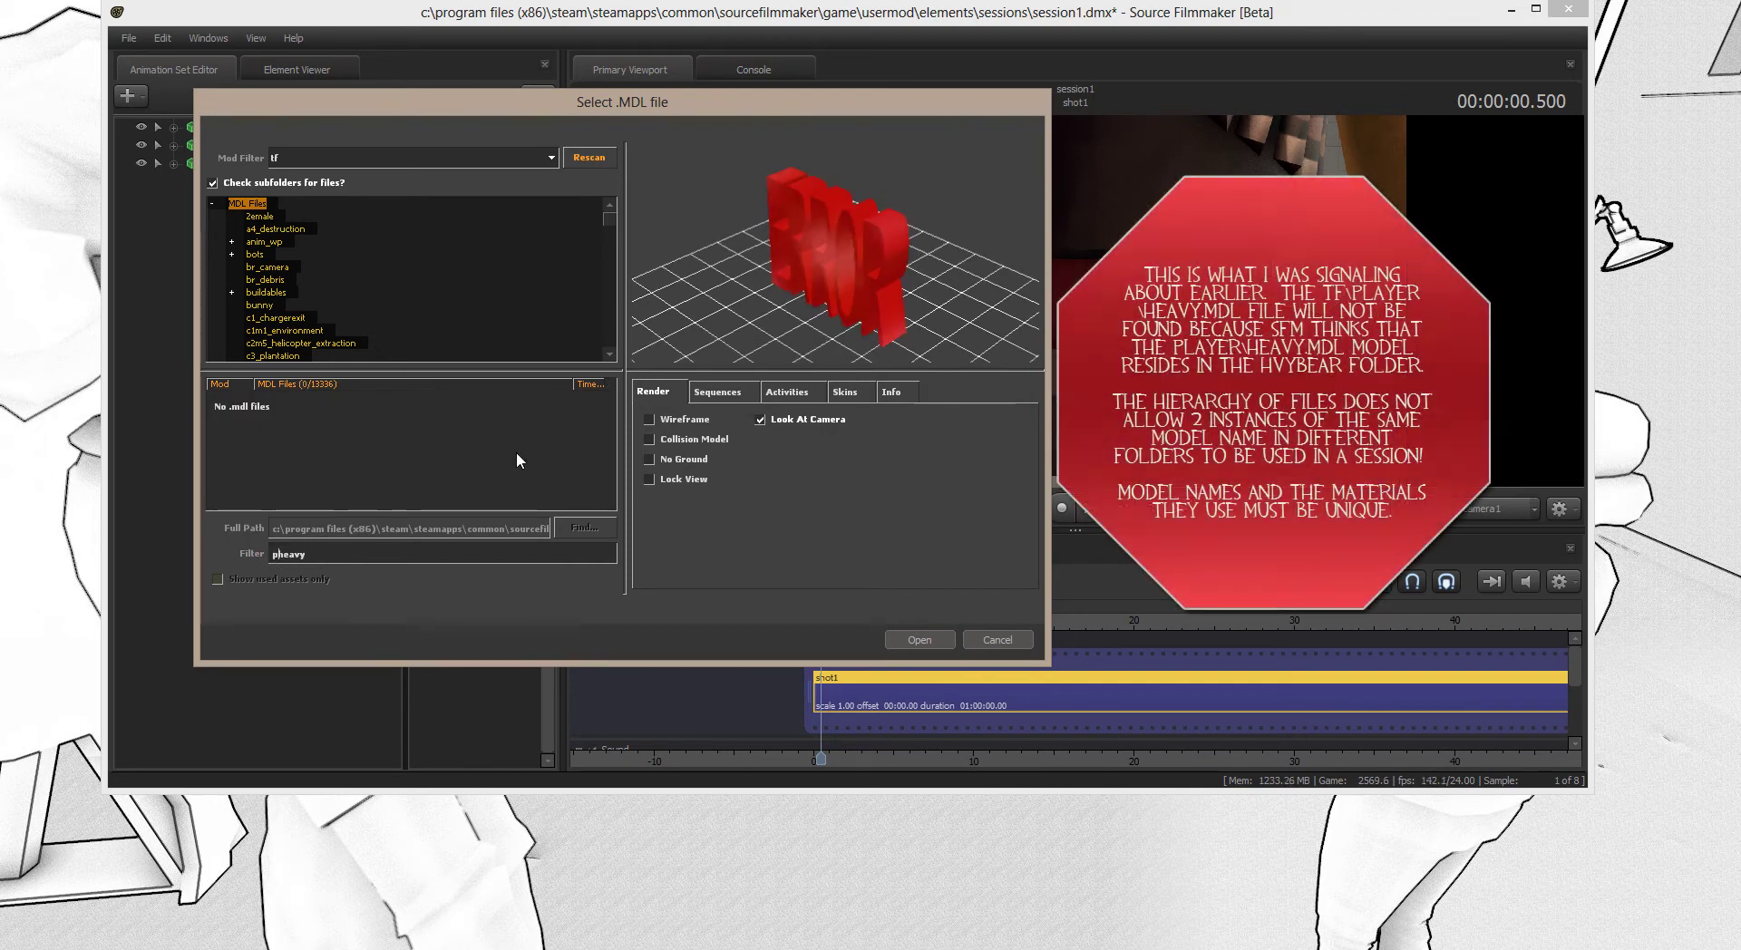
type("\\")
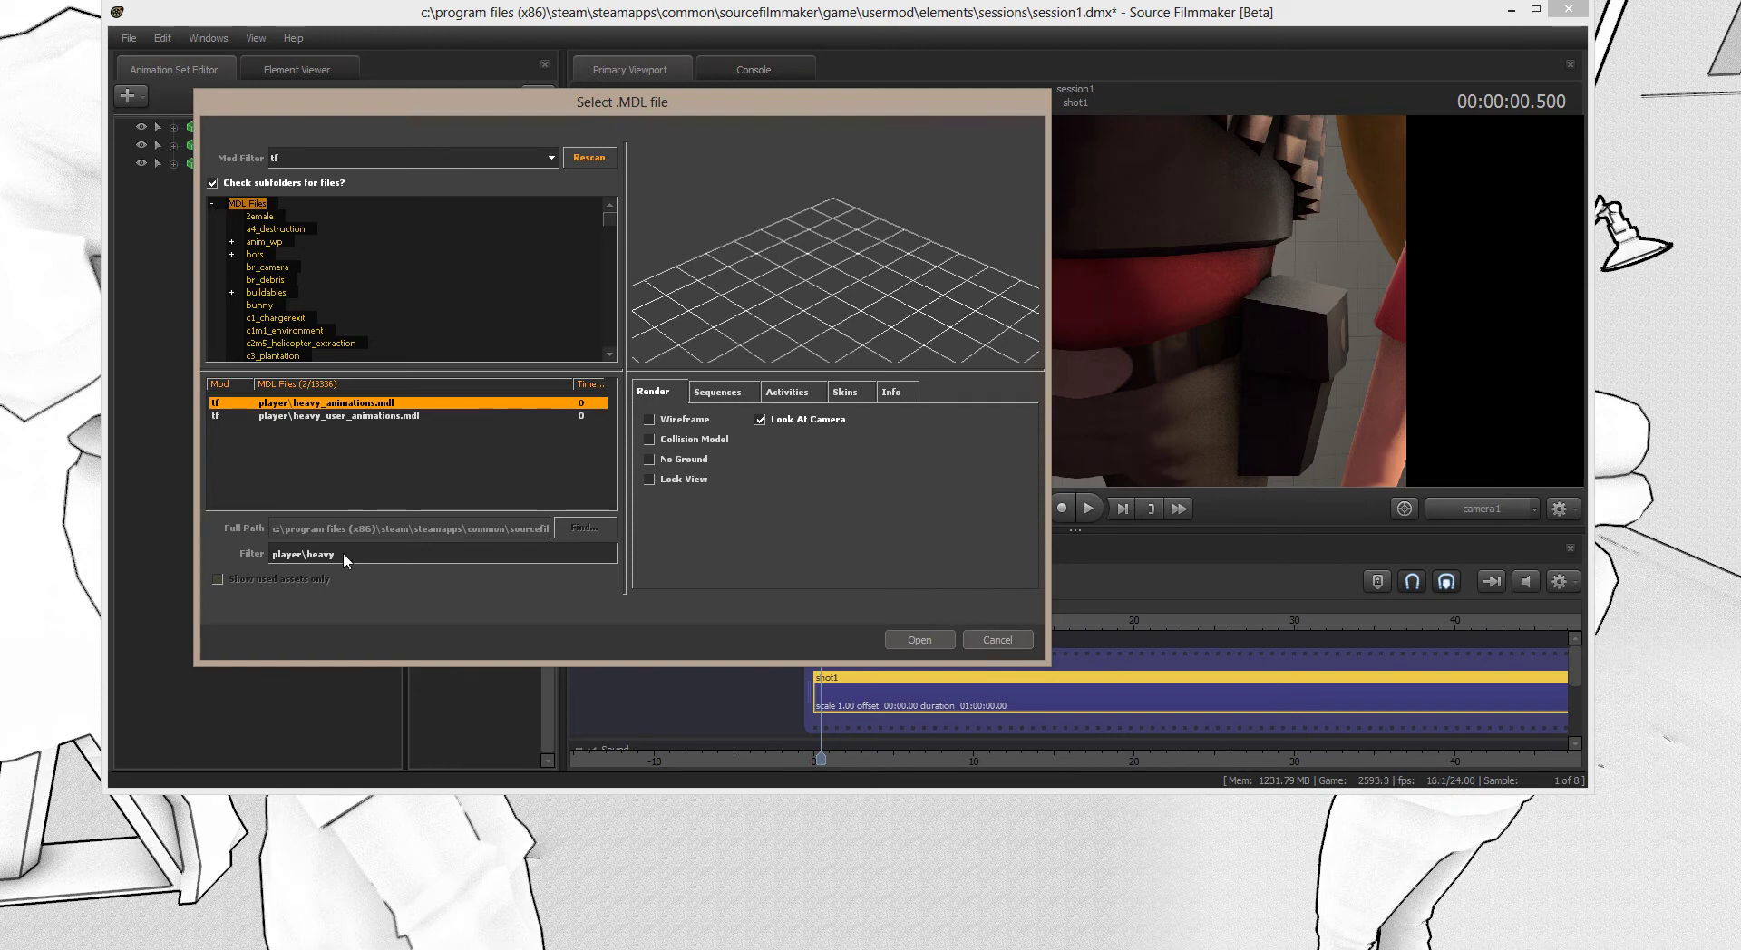
Change the filter to hwm\, set Mod Filter to All Mods, and load player\hwm\heavy.mdl.
left_click_drag(336, 556, 247, 553)
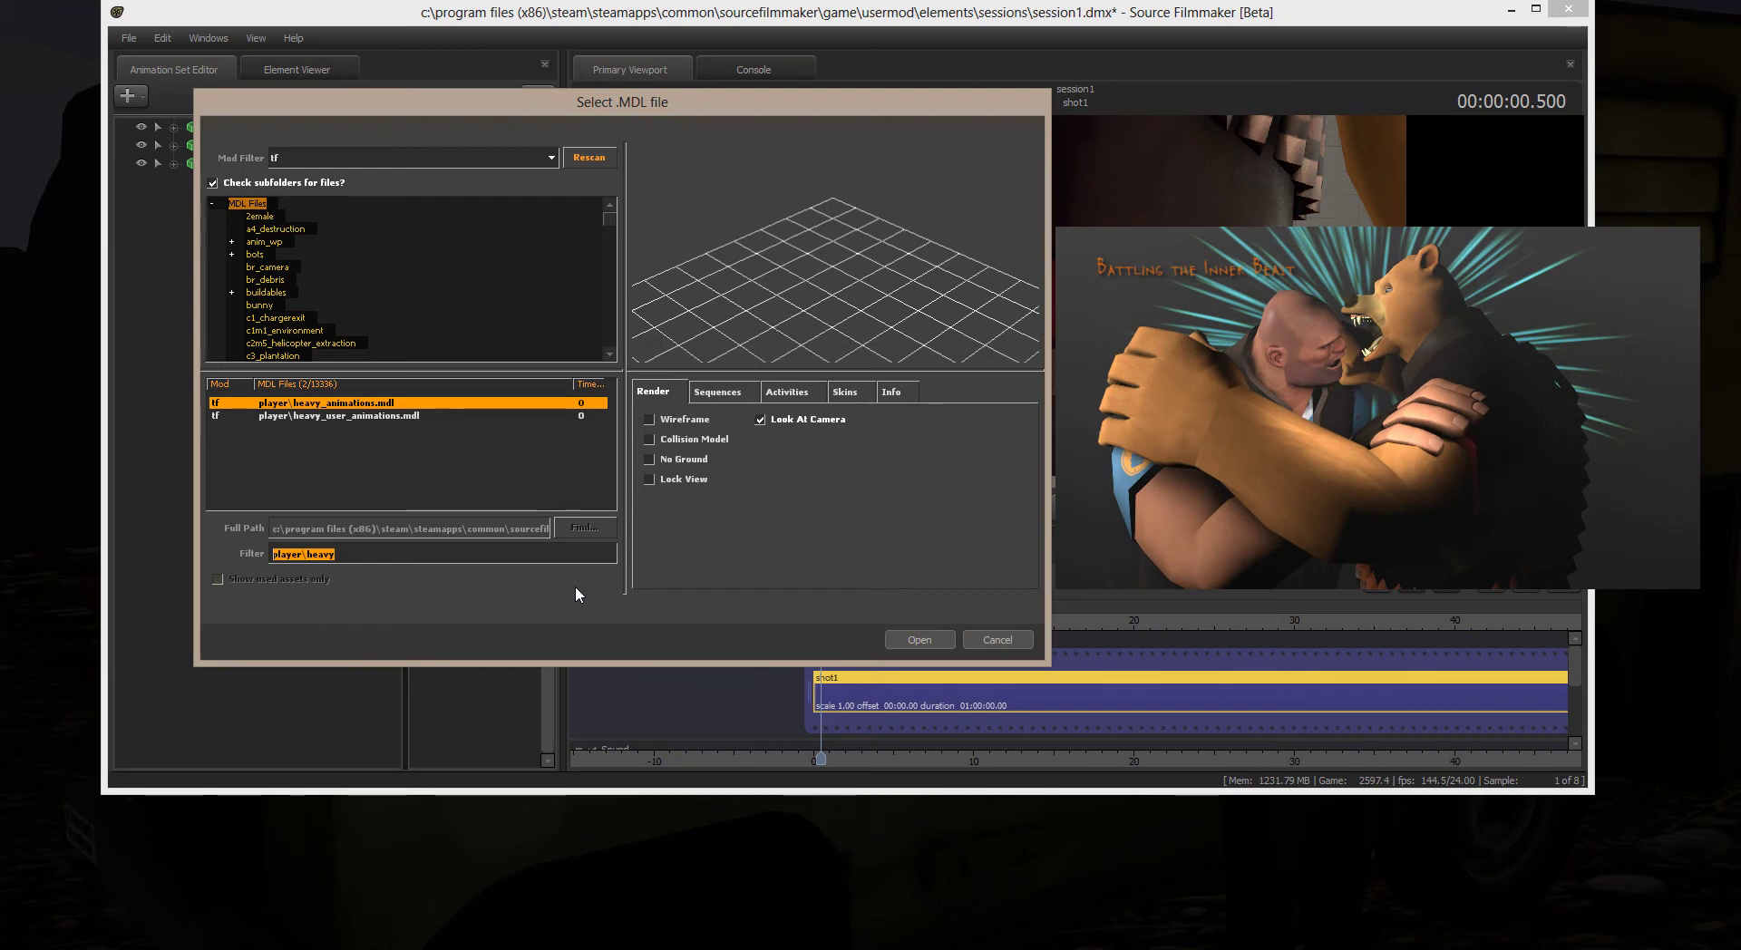
type("hw")
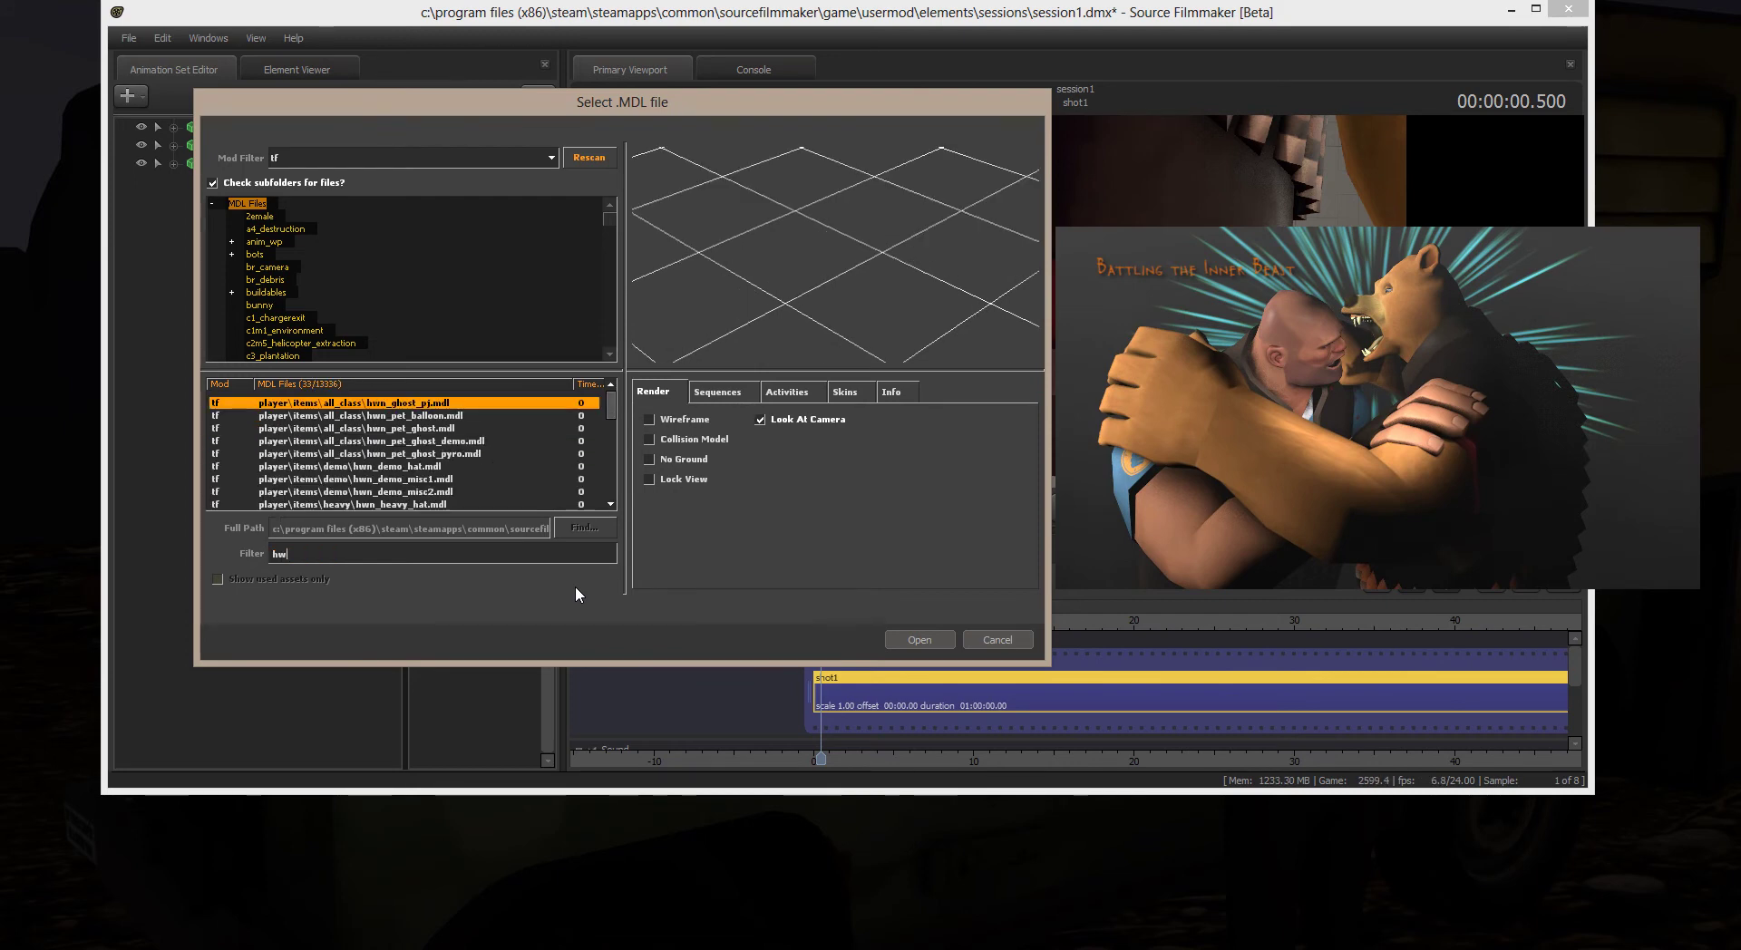
type("m")
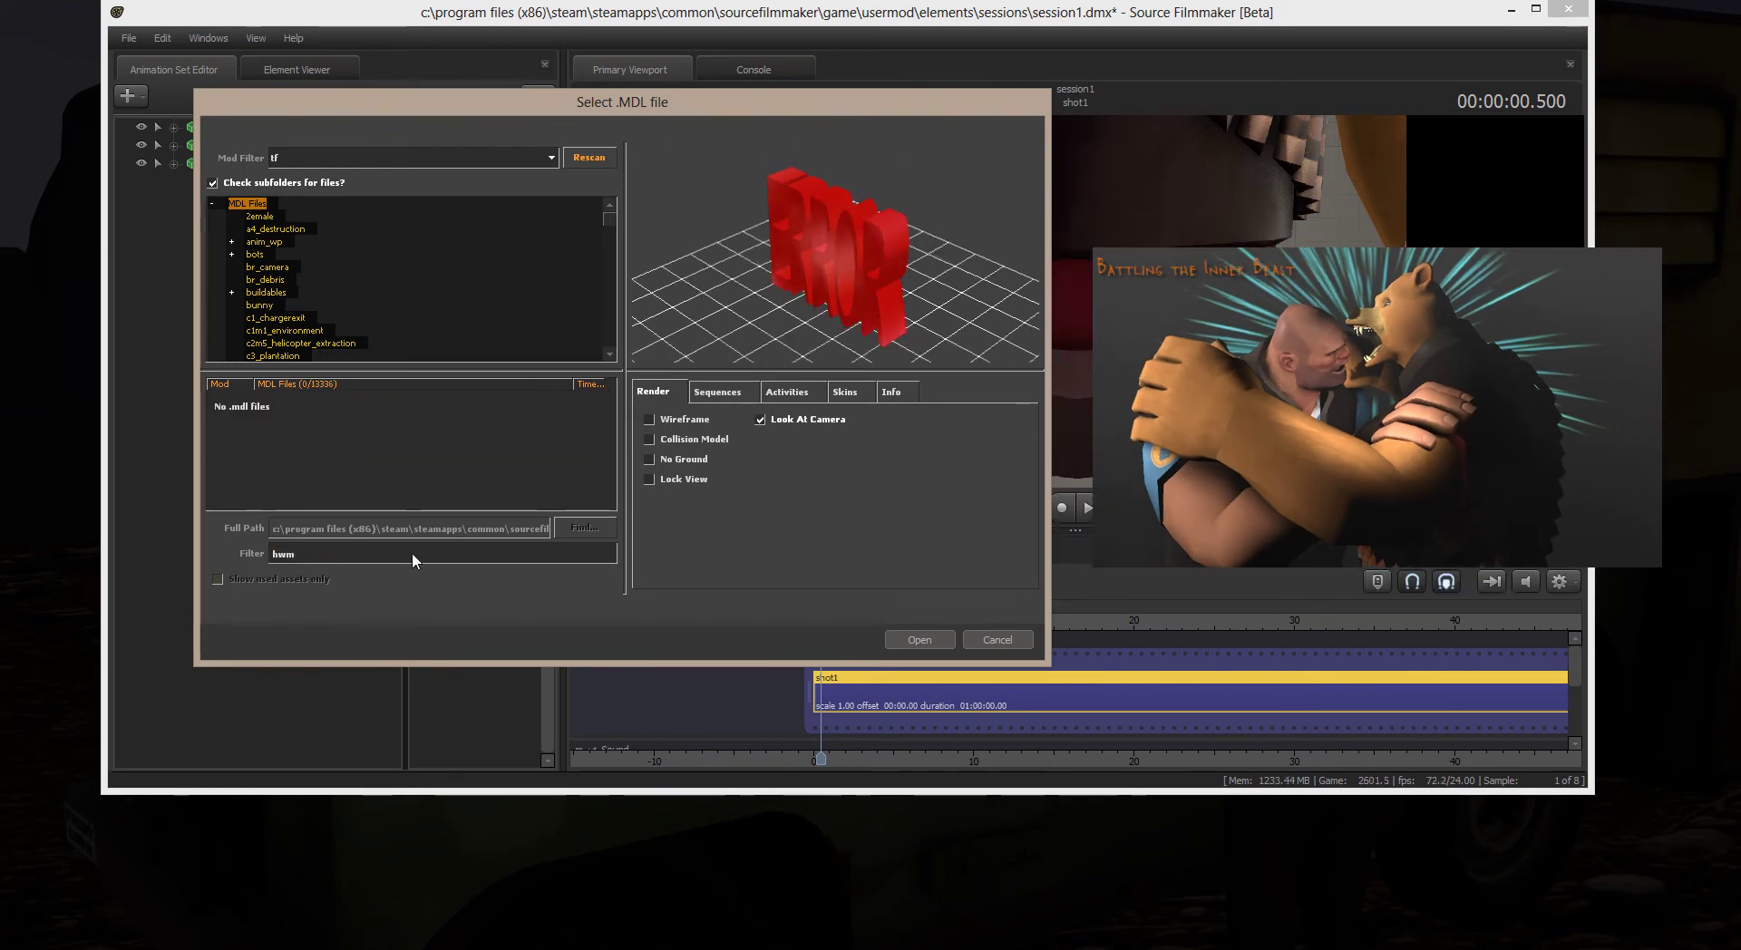
type("\\")
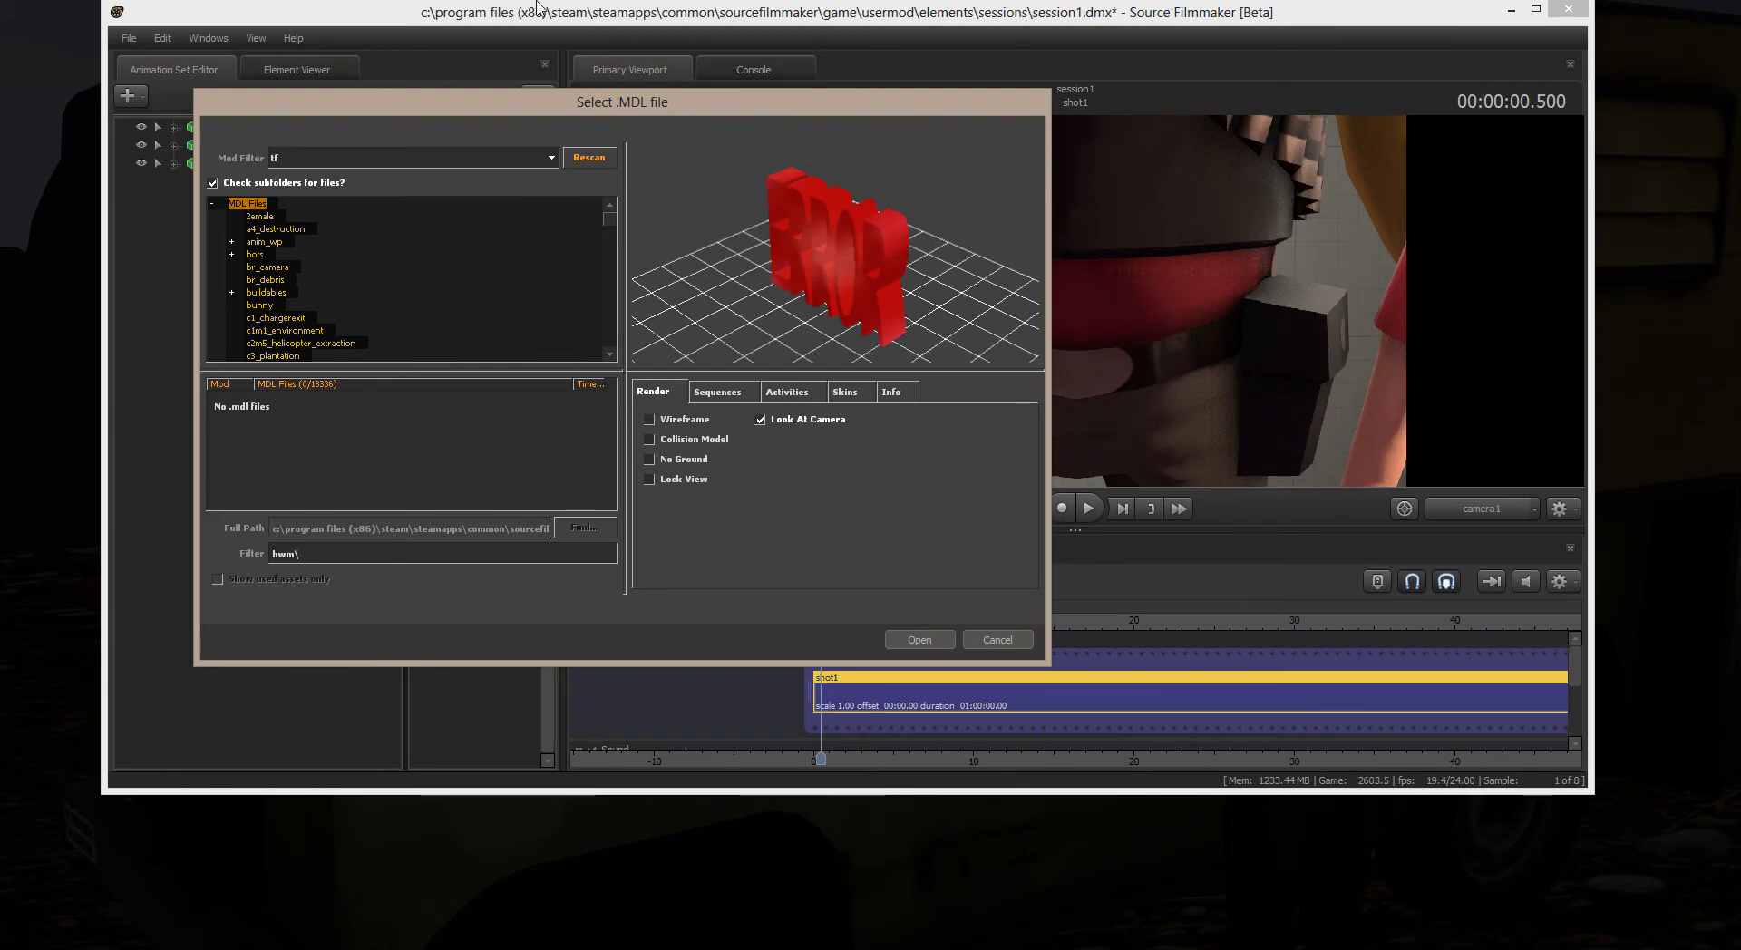
left_click(551, 158)
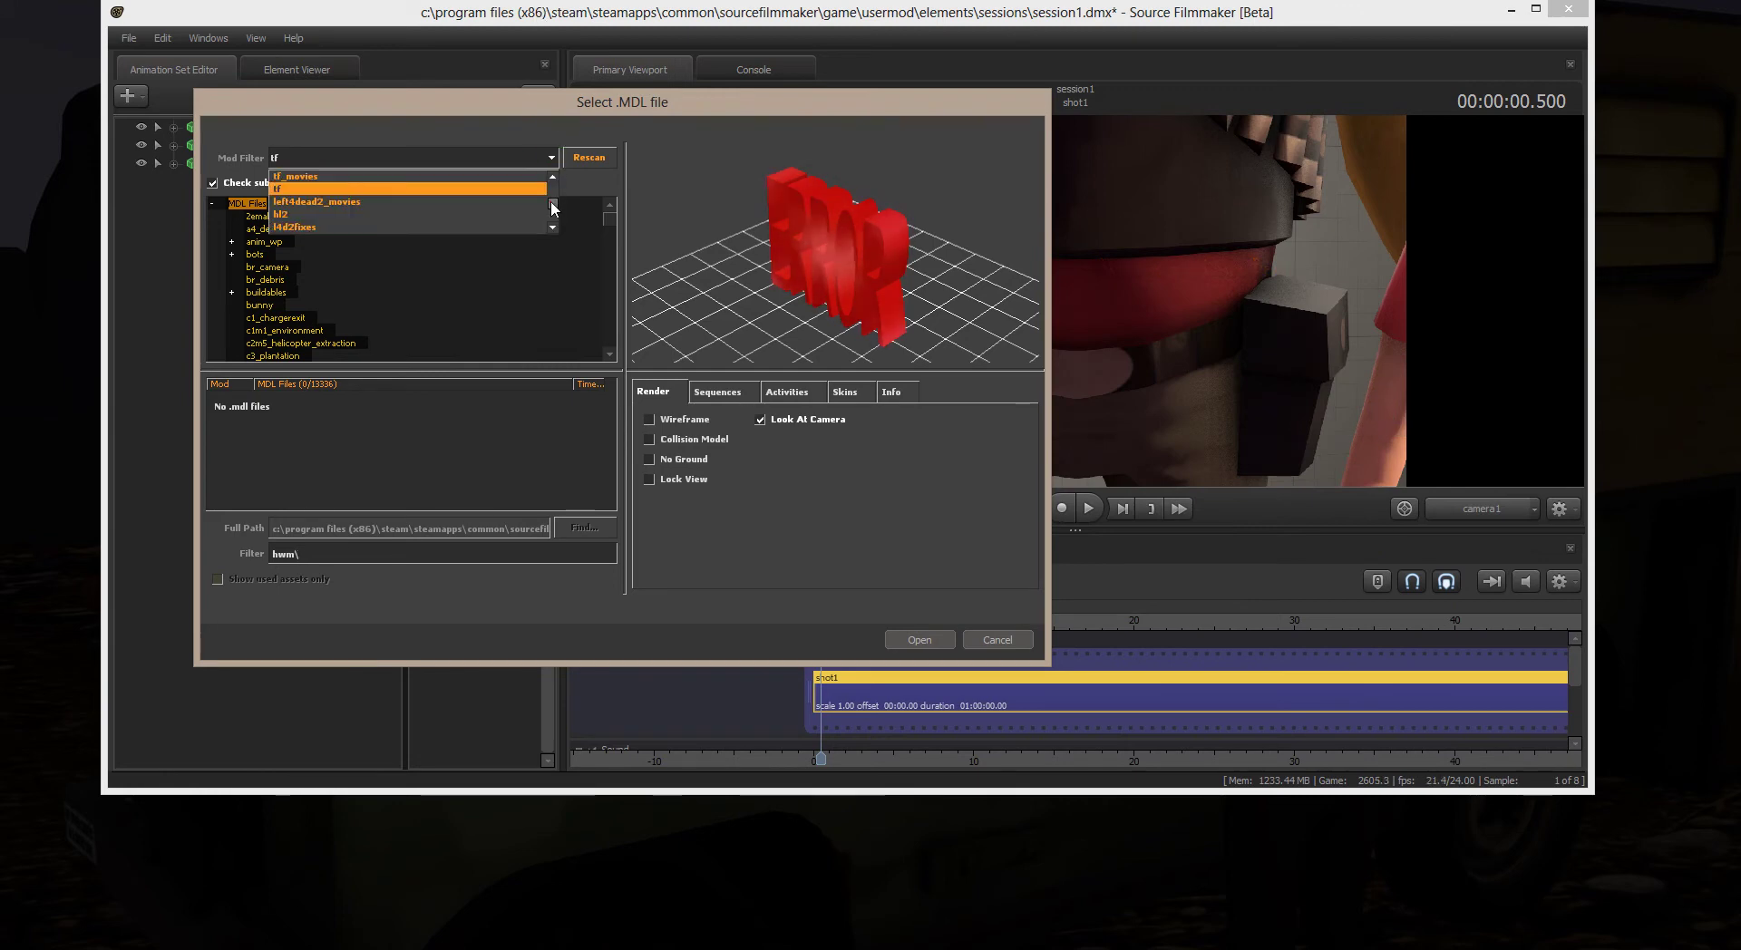
scroll(552, 199, "up", 2)
left_click(492, 178)
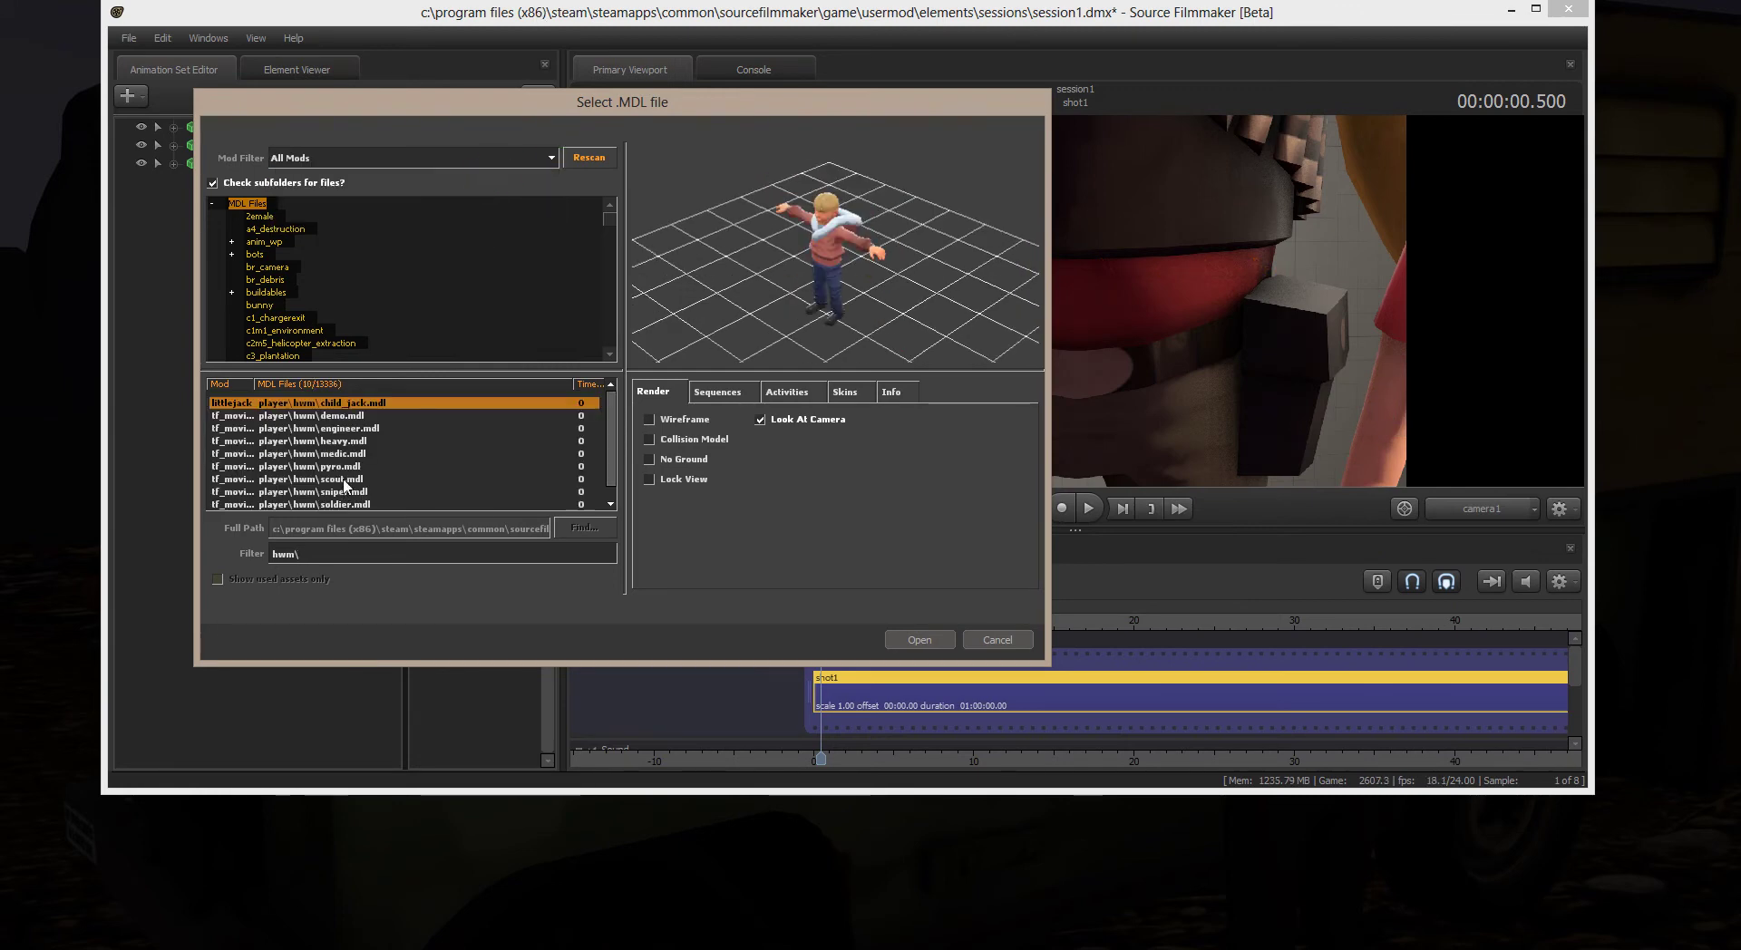
left_click(344, 441)
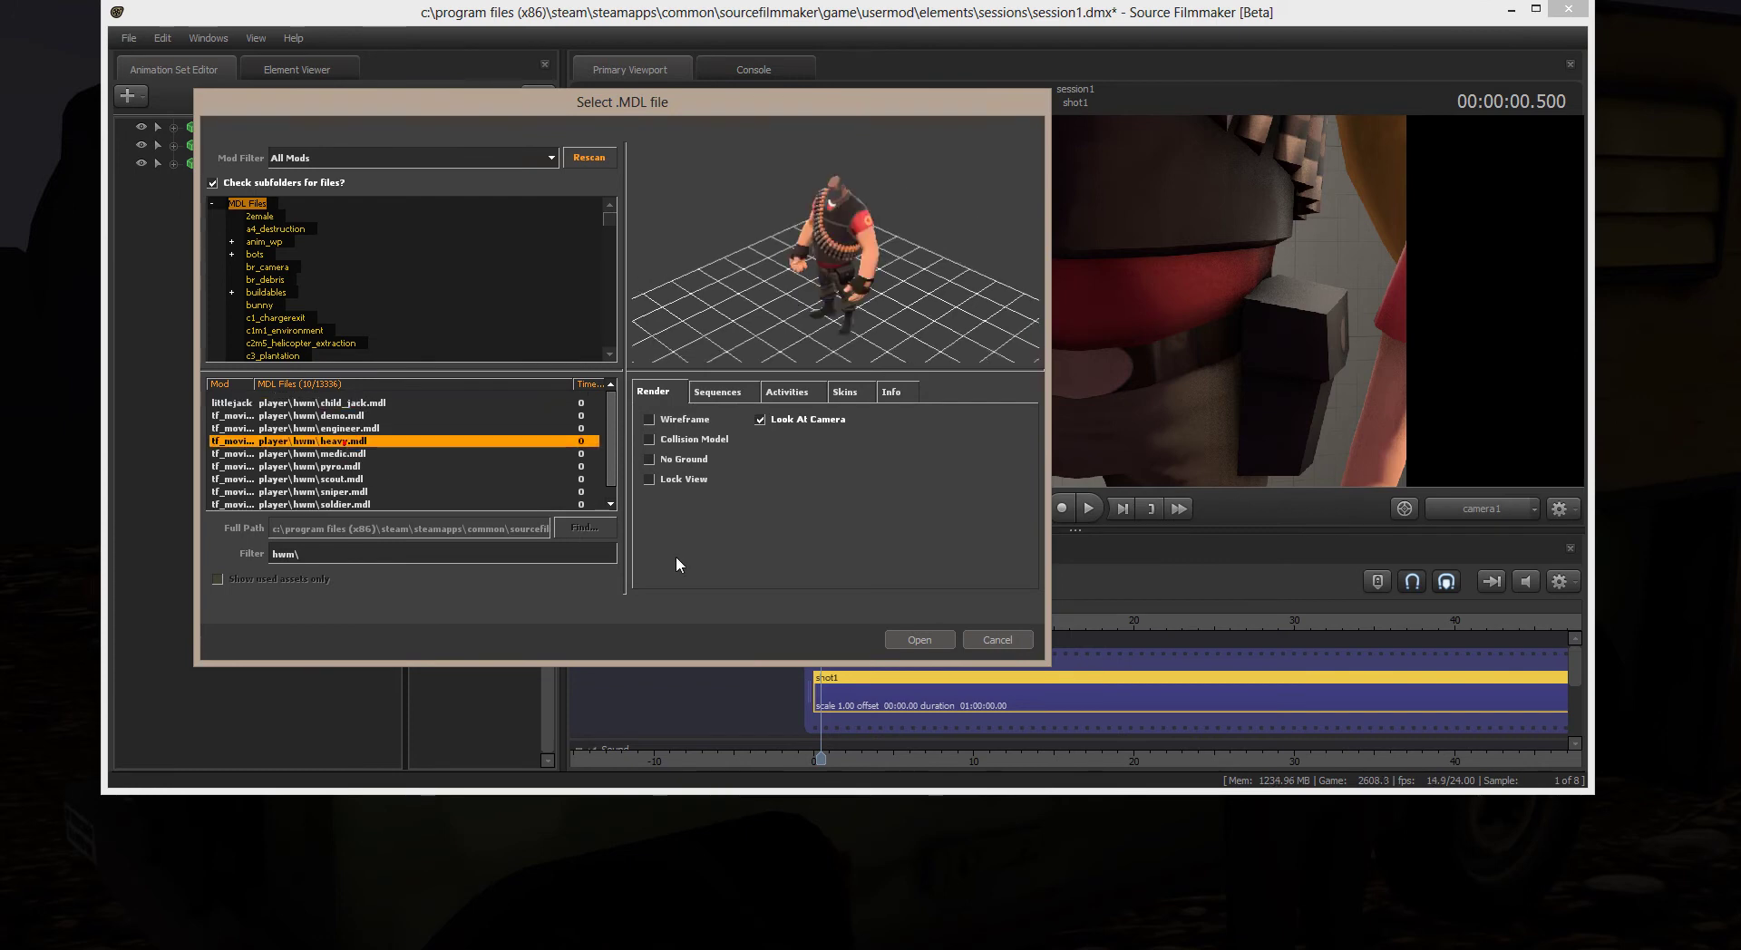
left_click(940, 641)
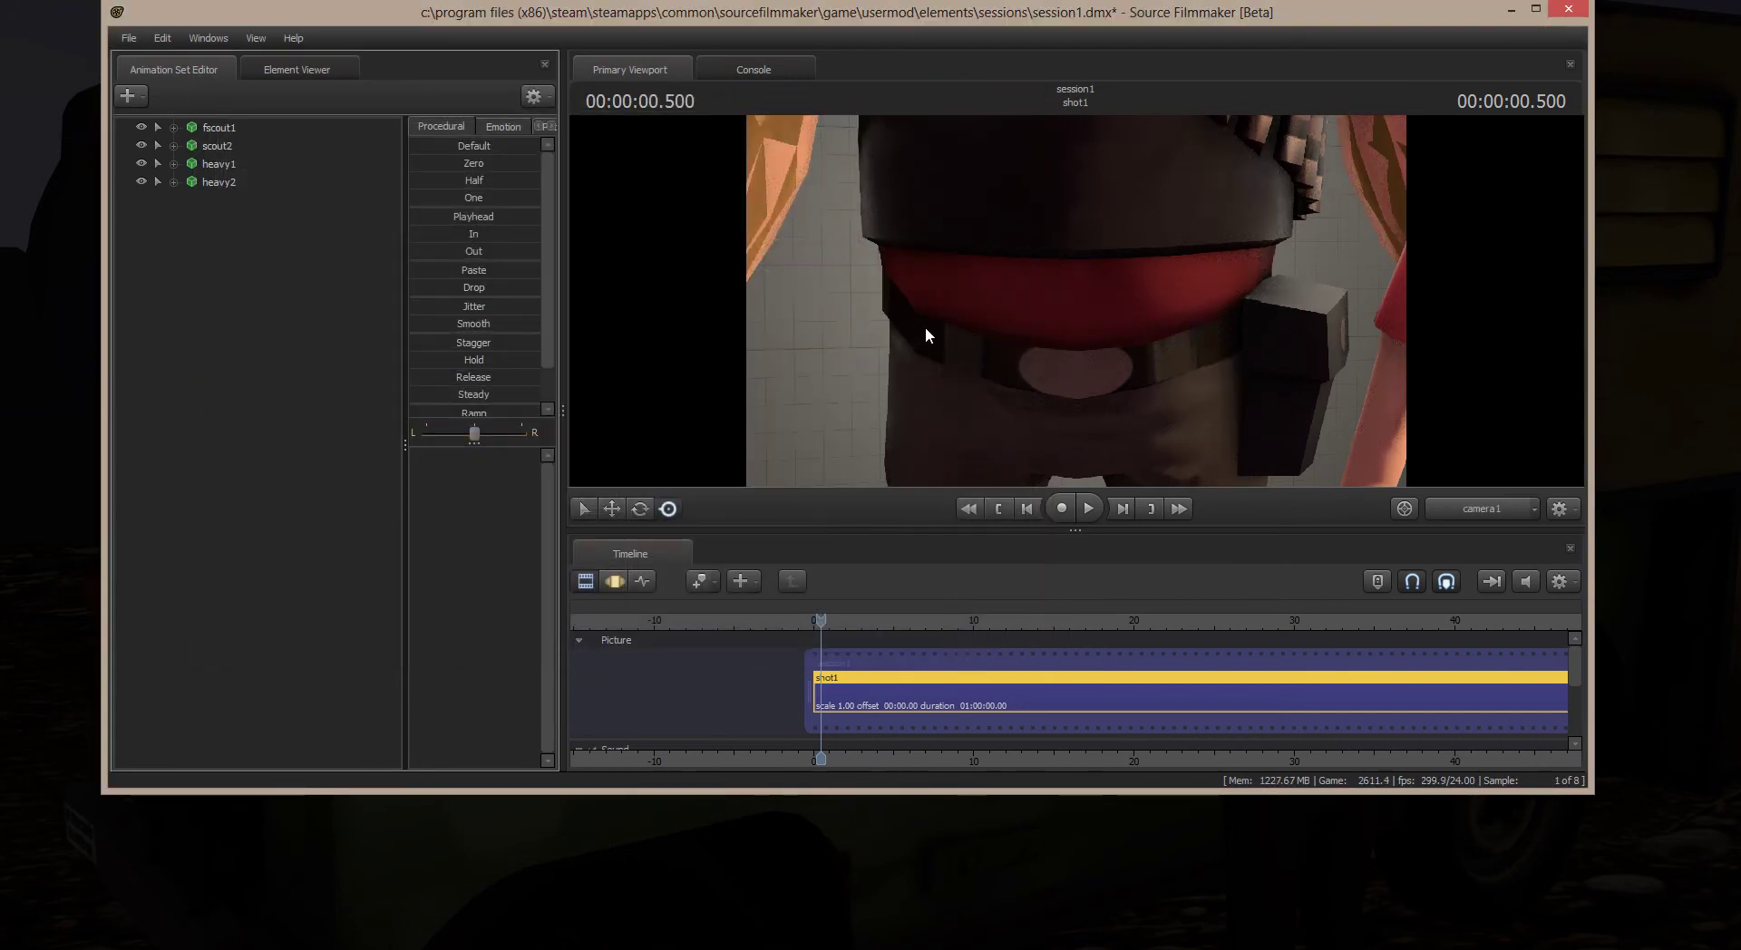
In the Motion Editor, move heavy2 left so it stands beside the first heavy.
left_click_drag(925, 327, 856, 383)
key("s")
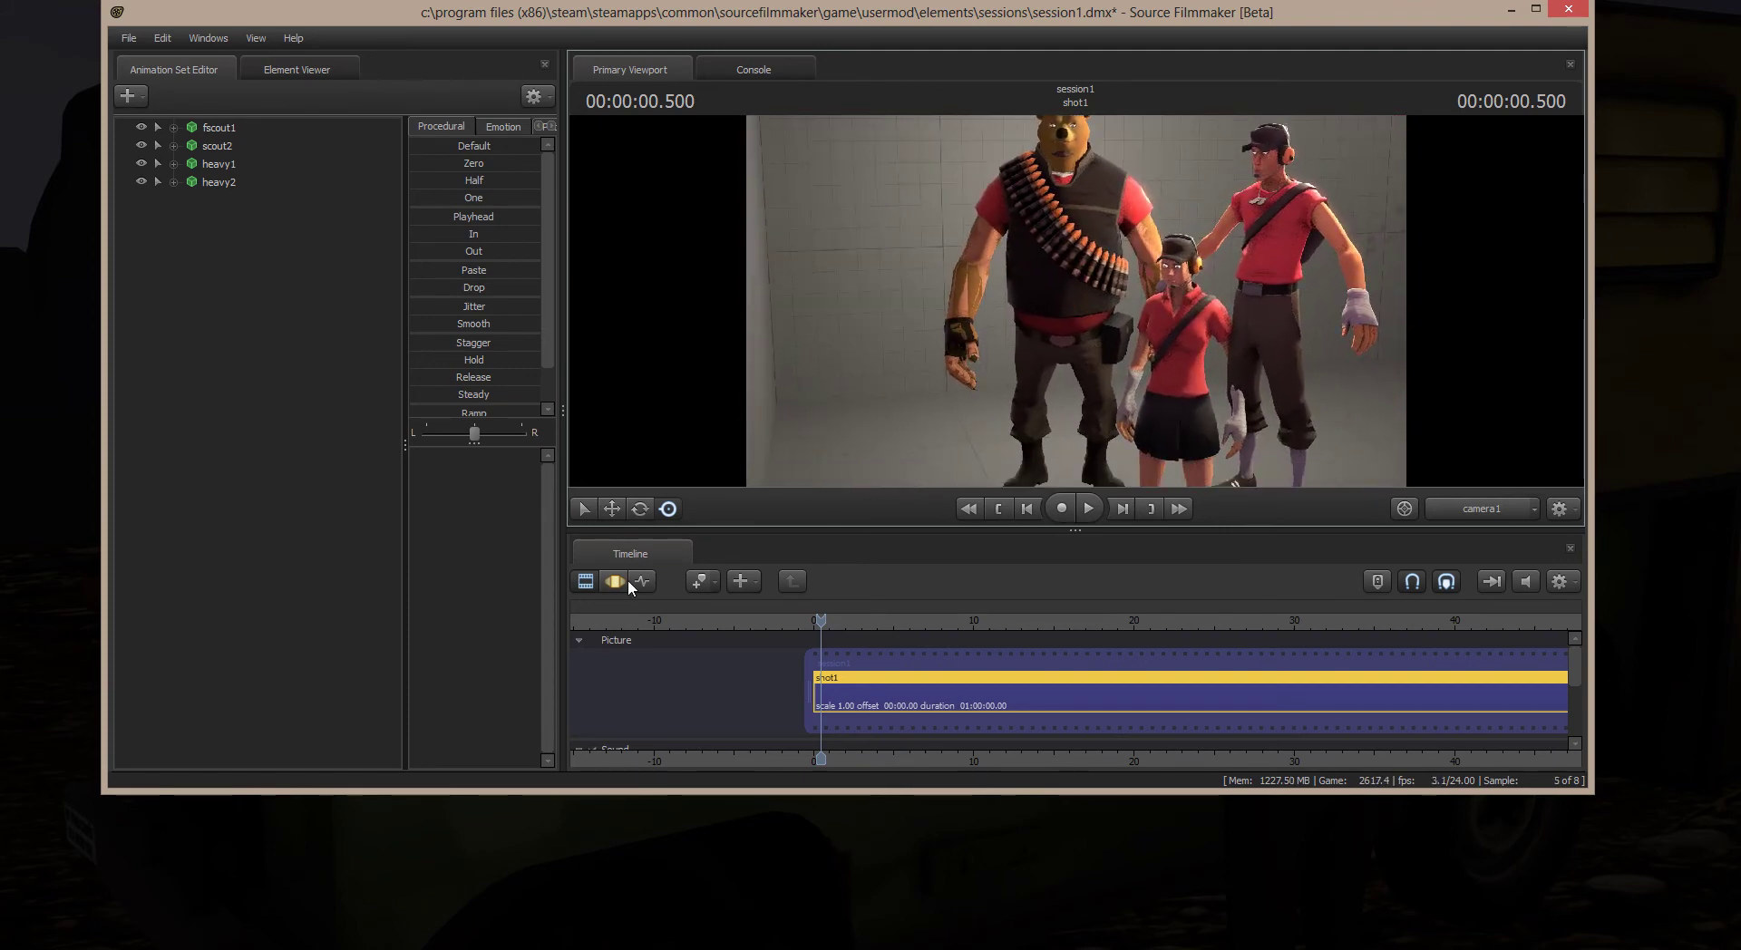
left_click(622, 580)
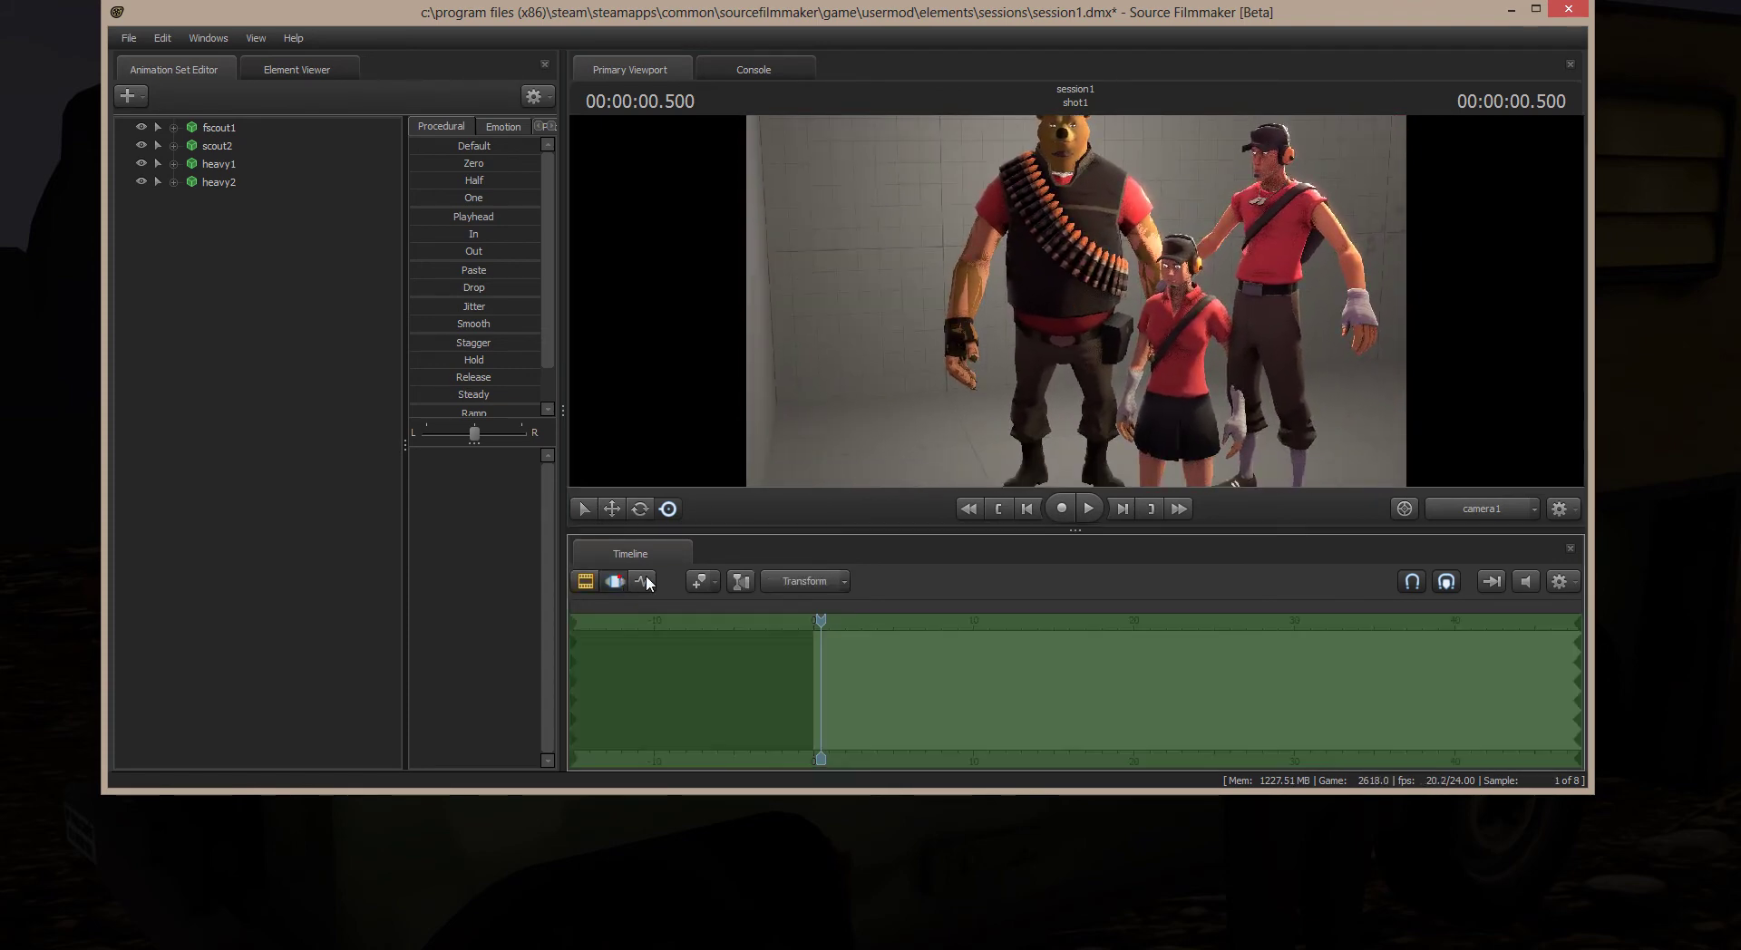
left_click(218, 182)
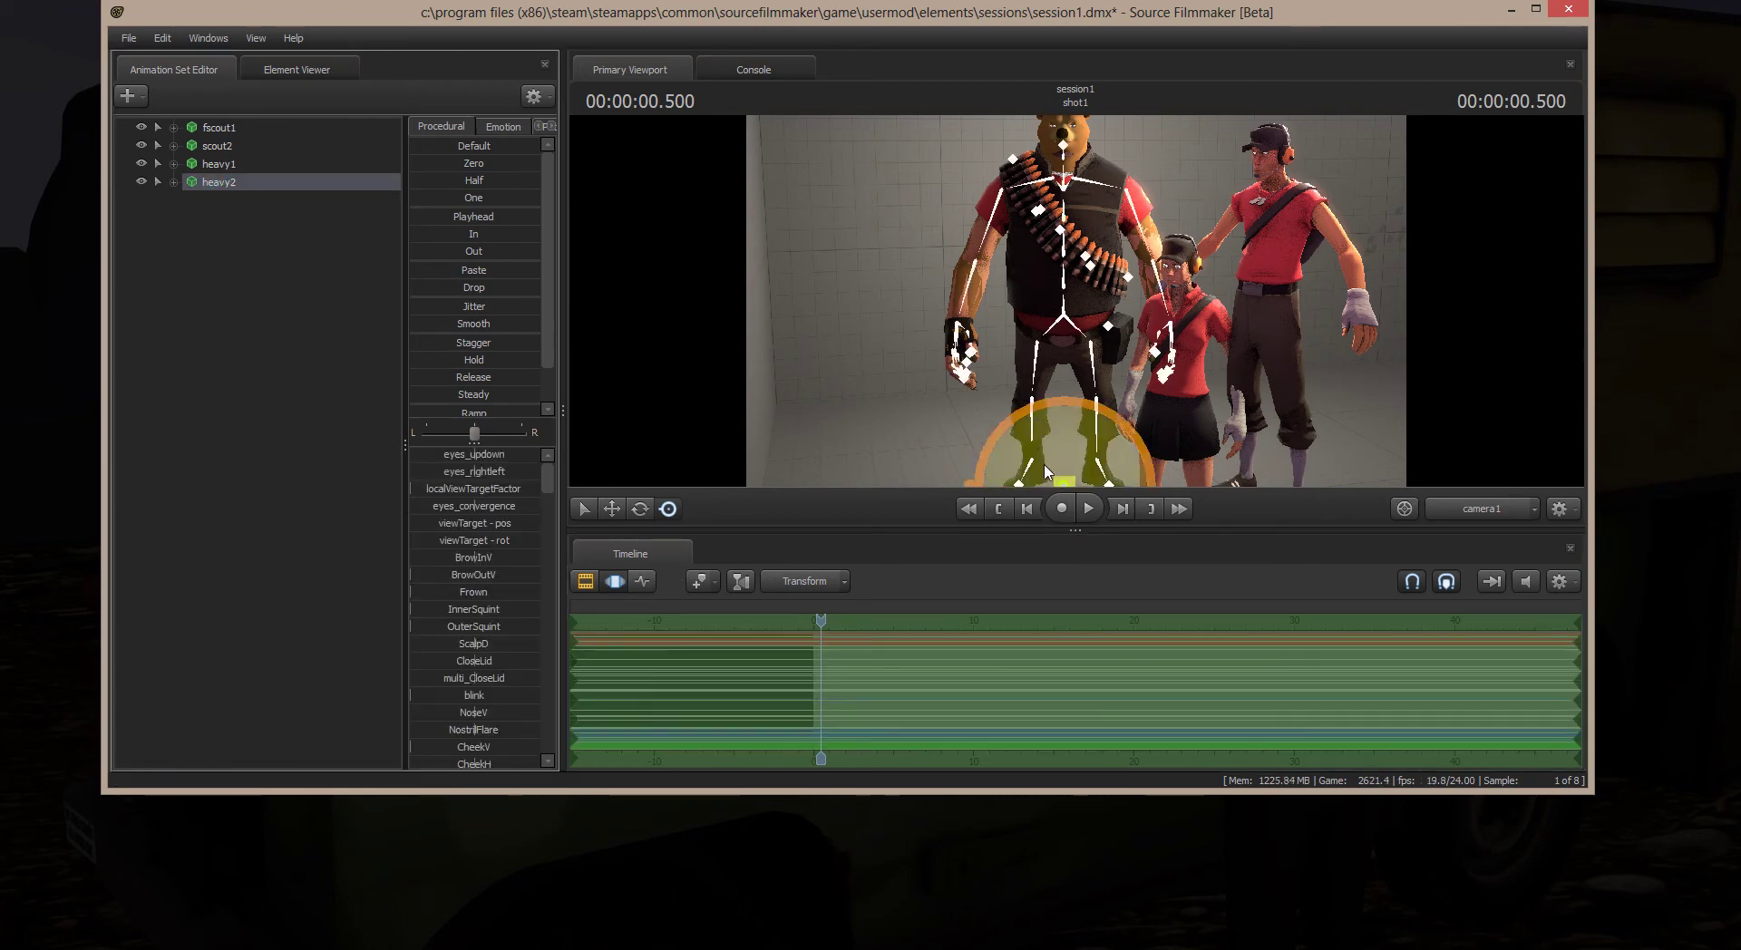
left_click_drag(1061, 485, 923, 485)
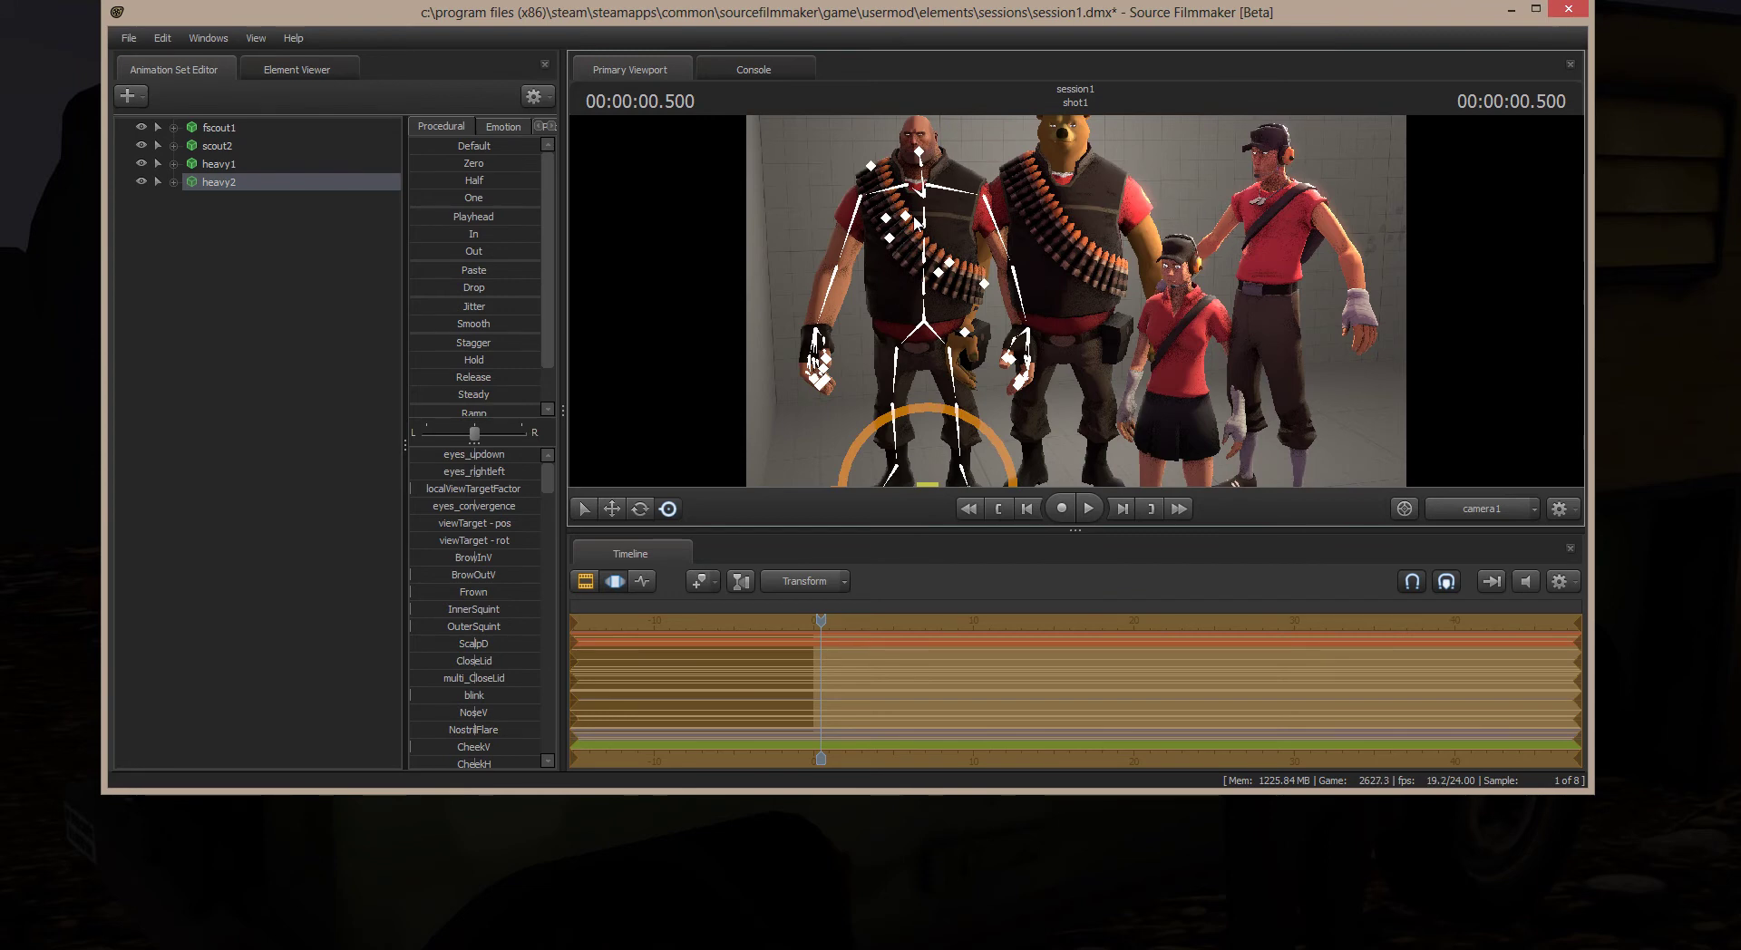
left_click(142, 100)
Add a new light, then load the player\engineer model as engineer1.
left_click(161, 138)
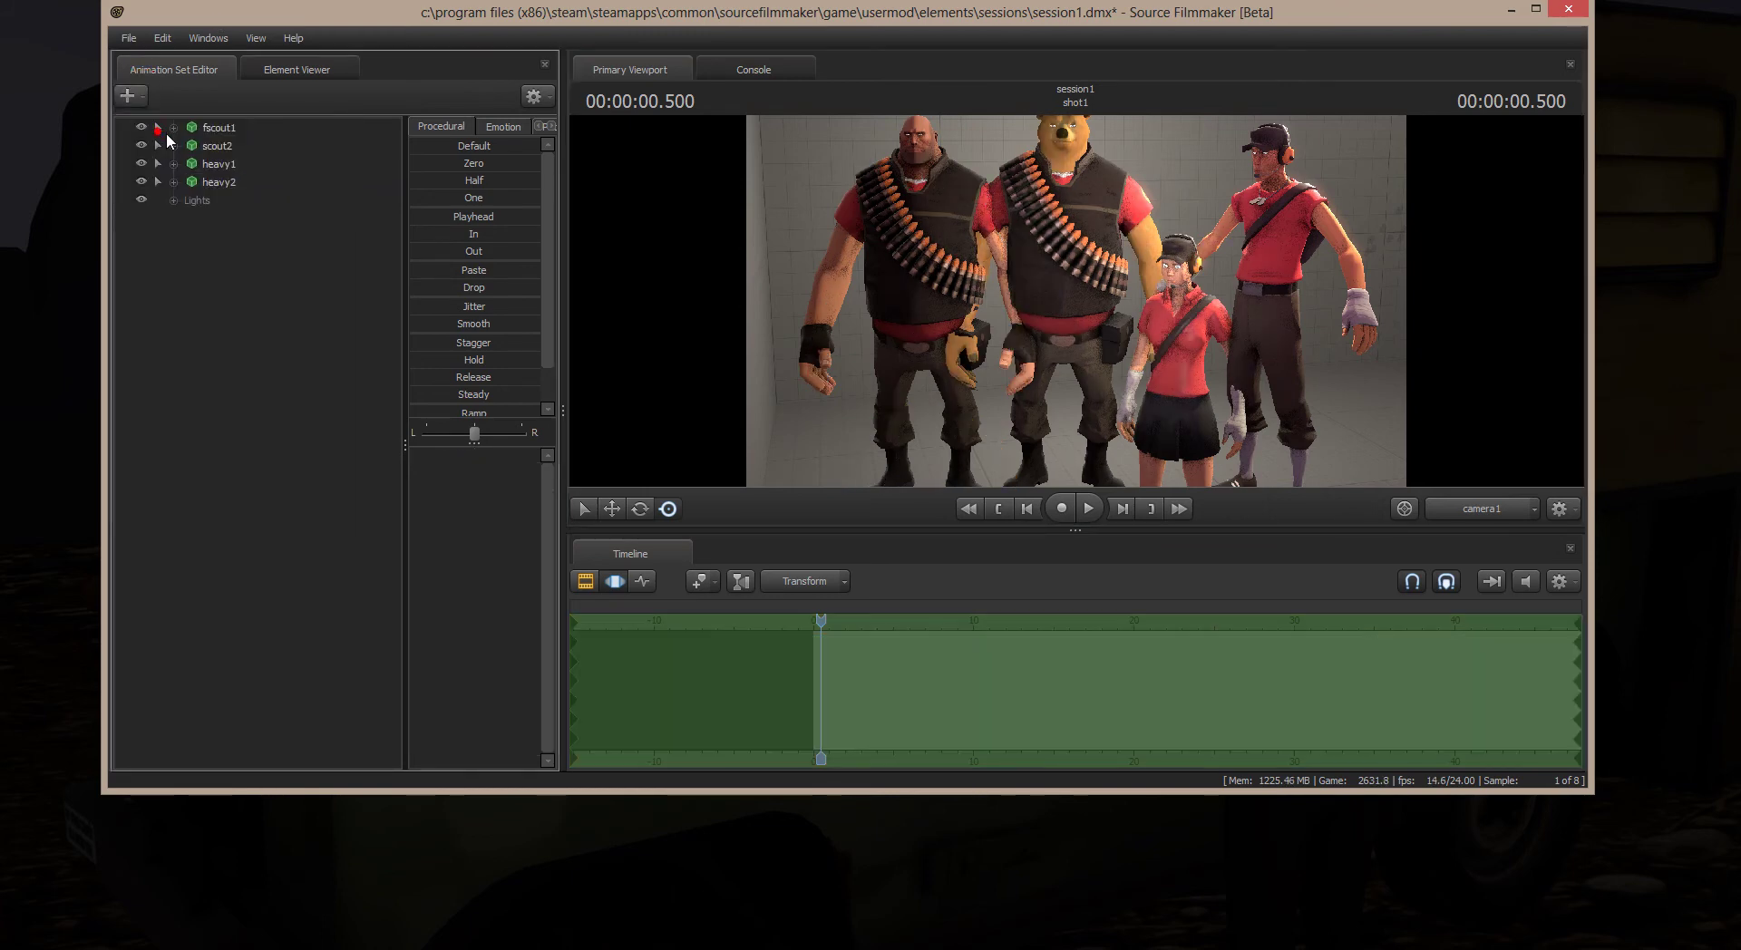
left_click(138, 95)
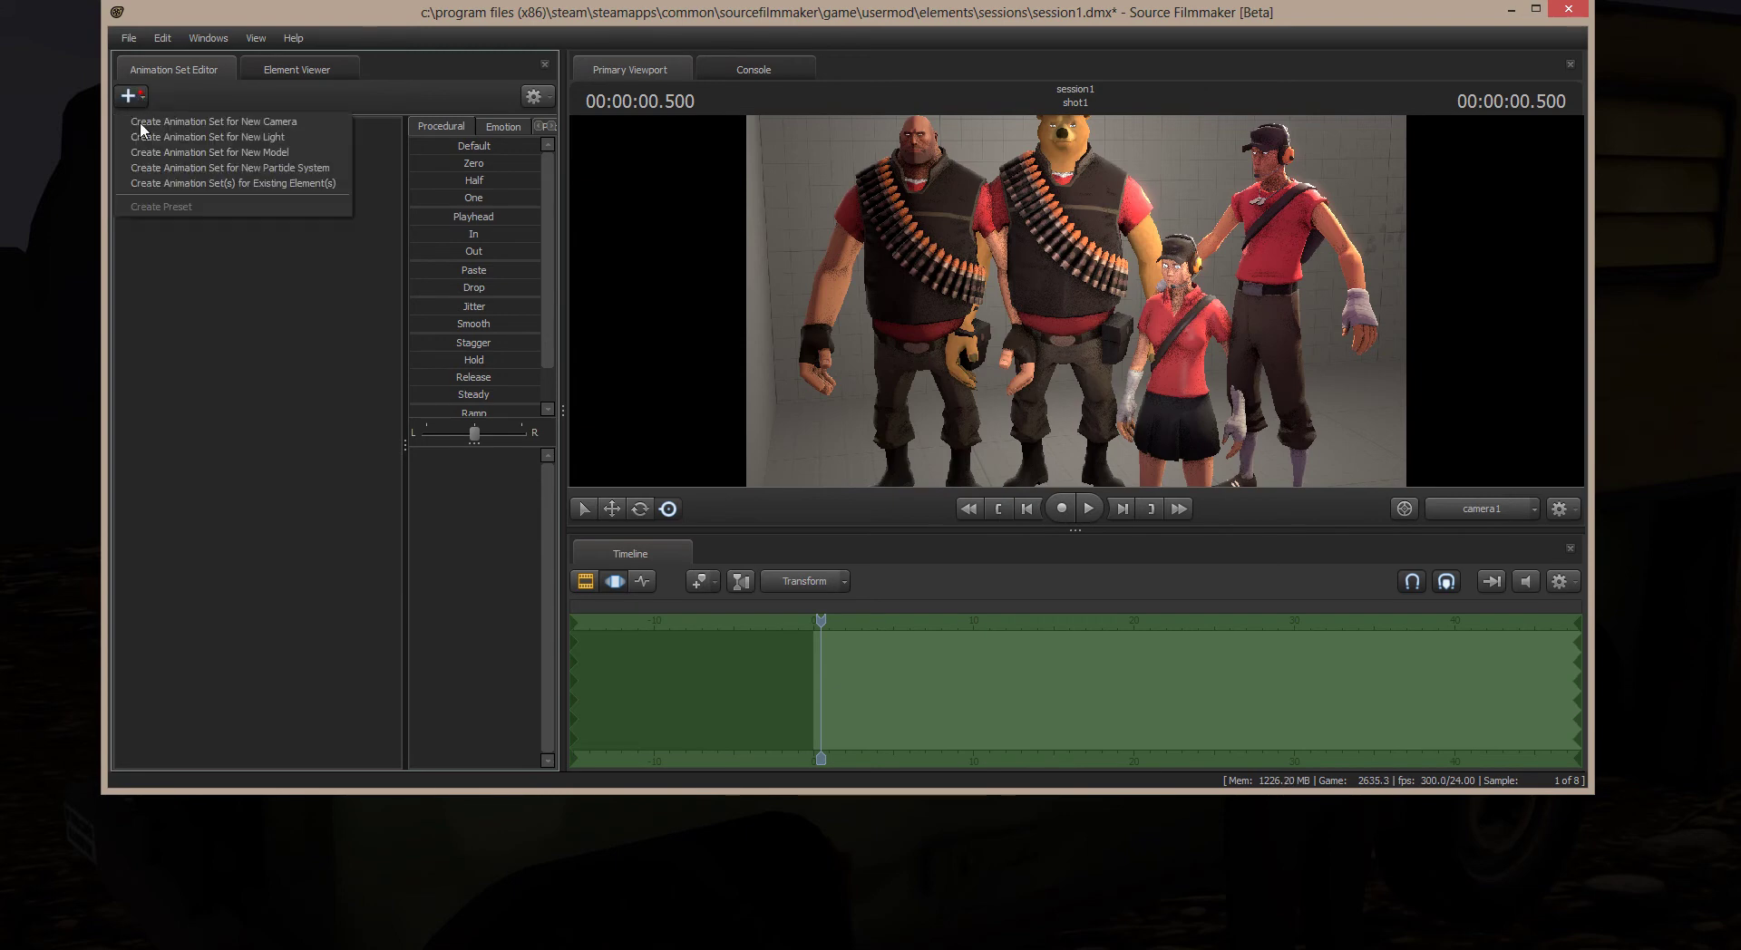
left_click(151, 152)
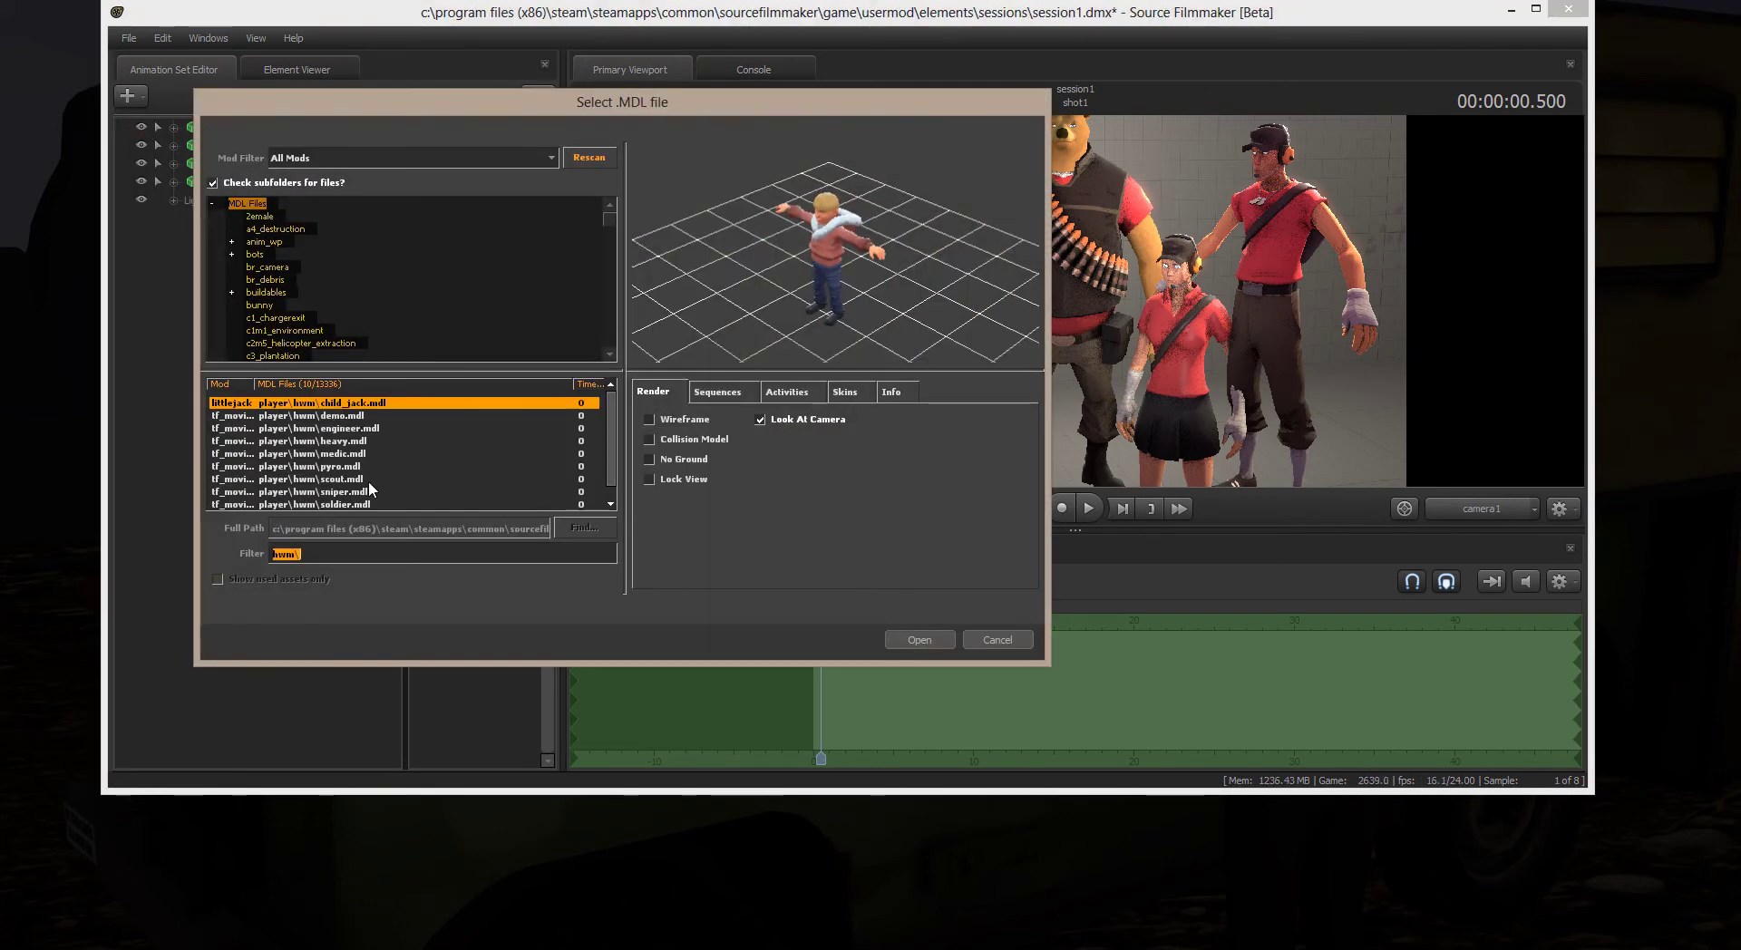
type("enginee")
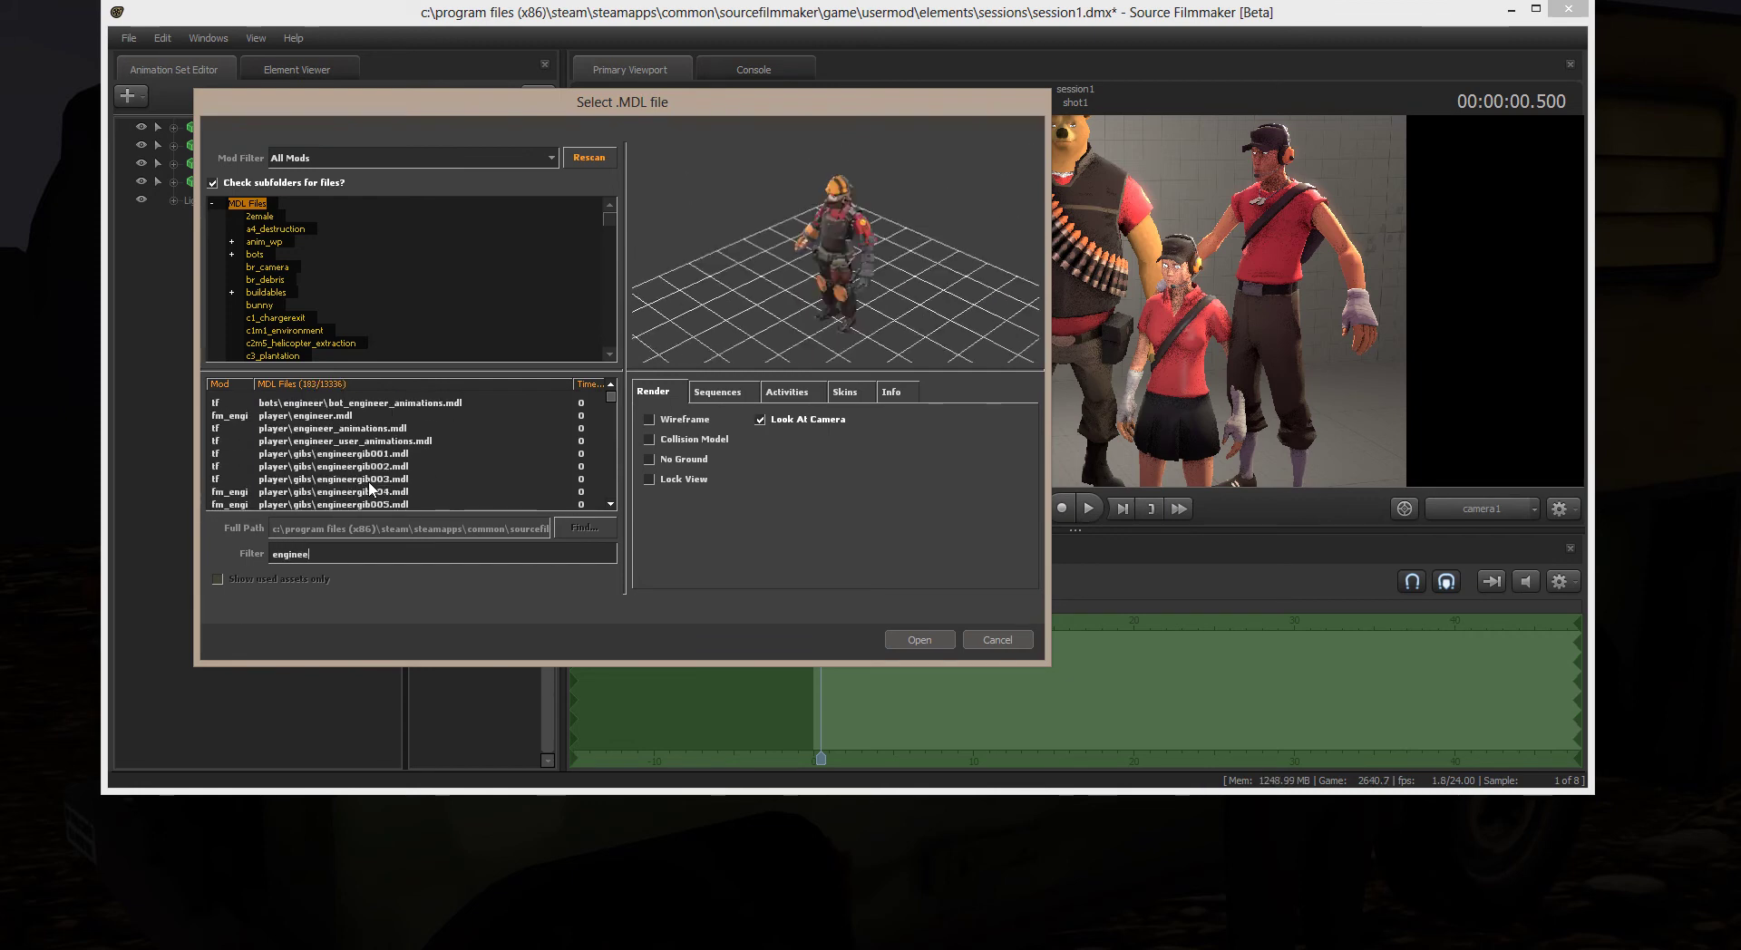
key("Left")
key("Left")
key("Left")
key("Home")
type("p")
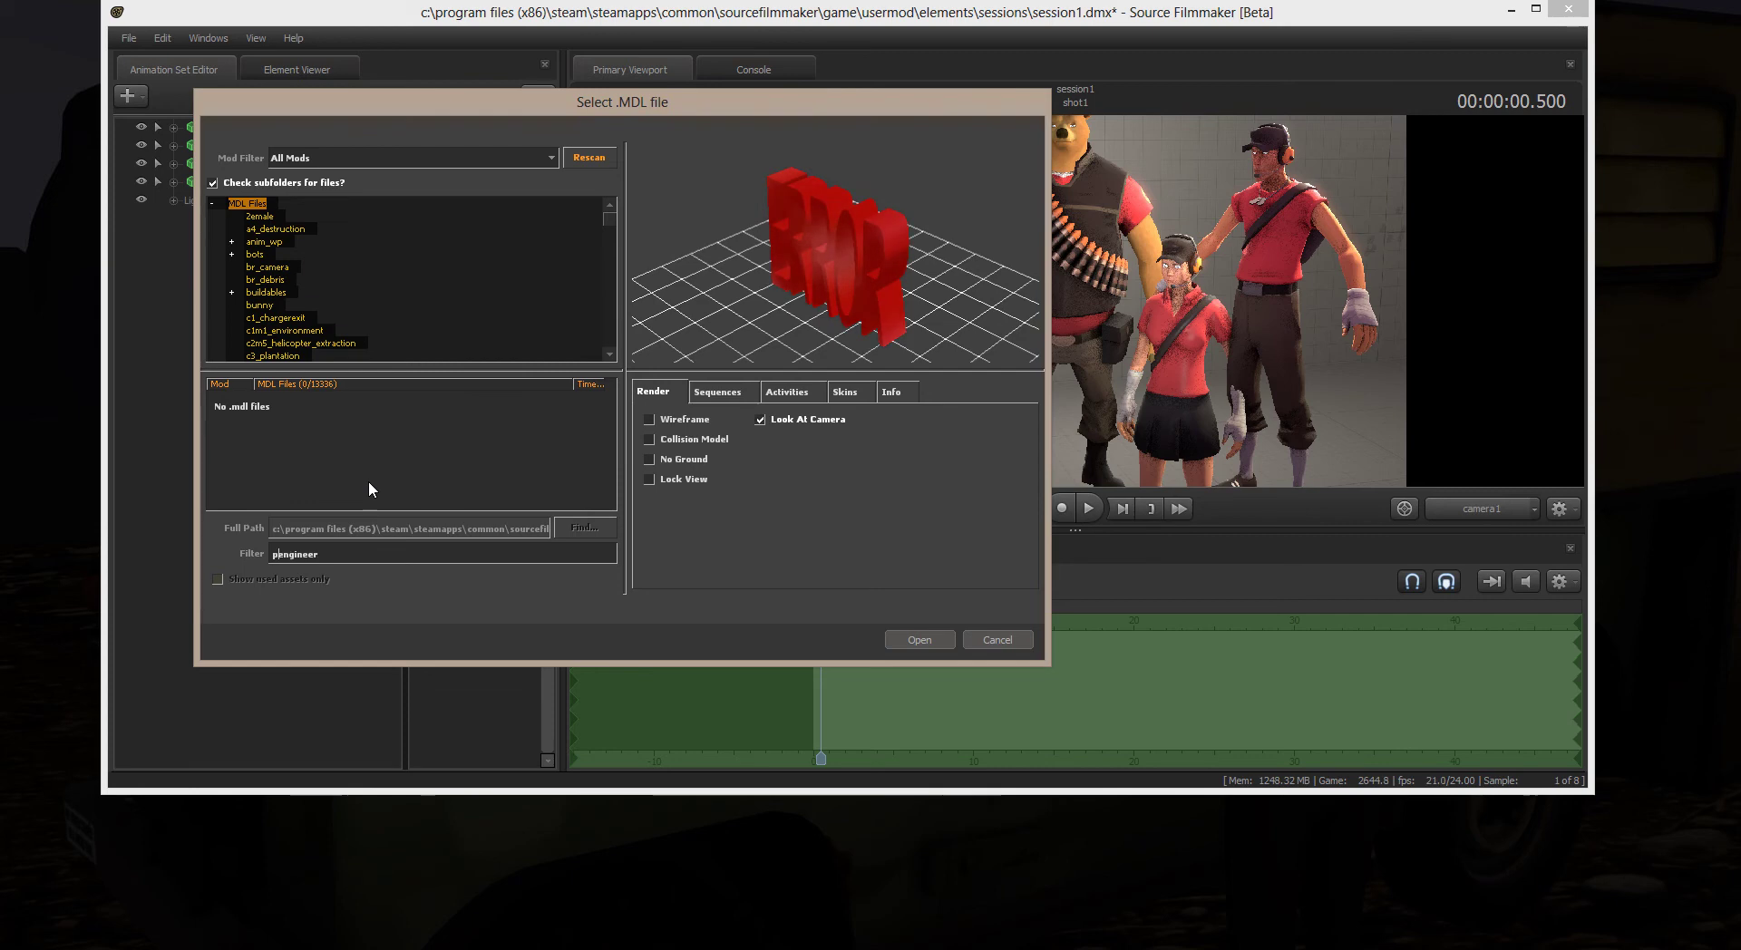
type("layer\\")
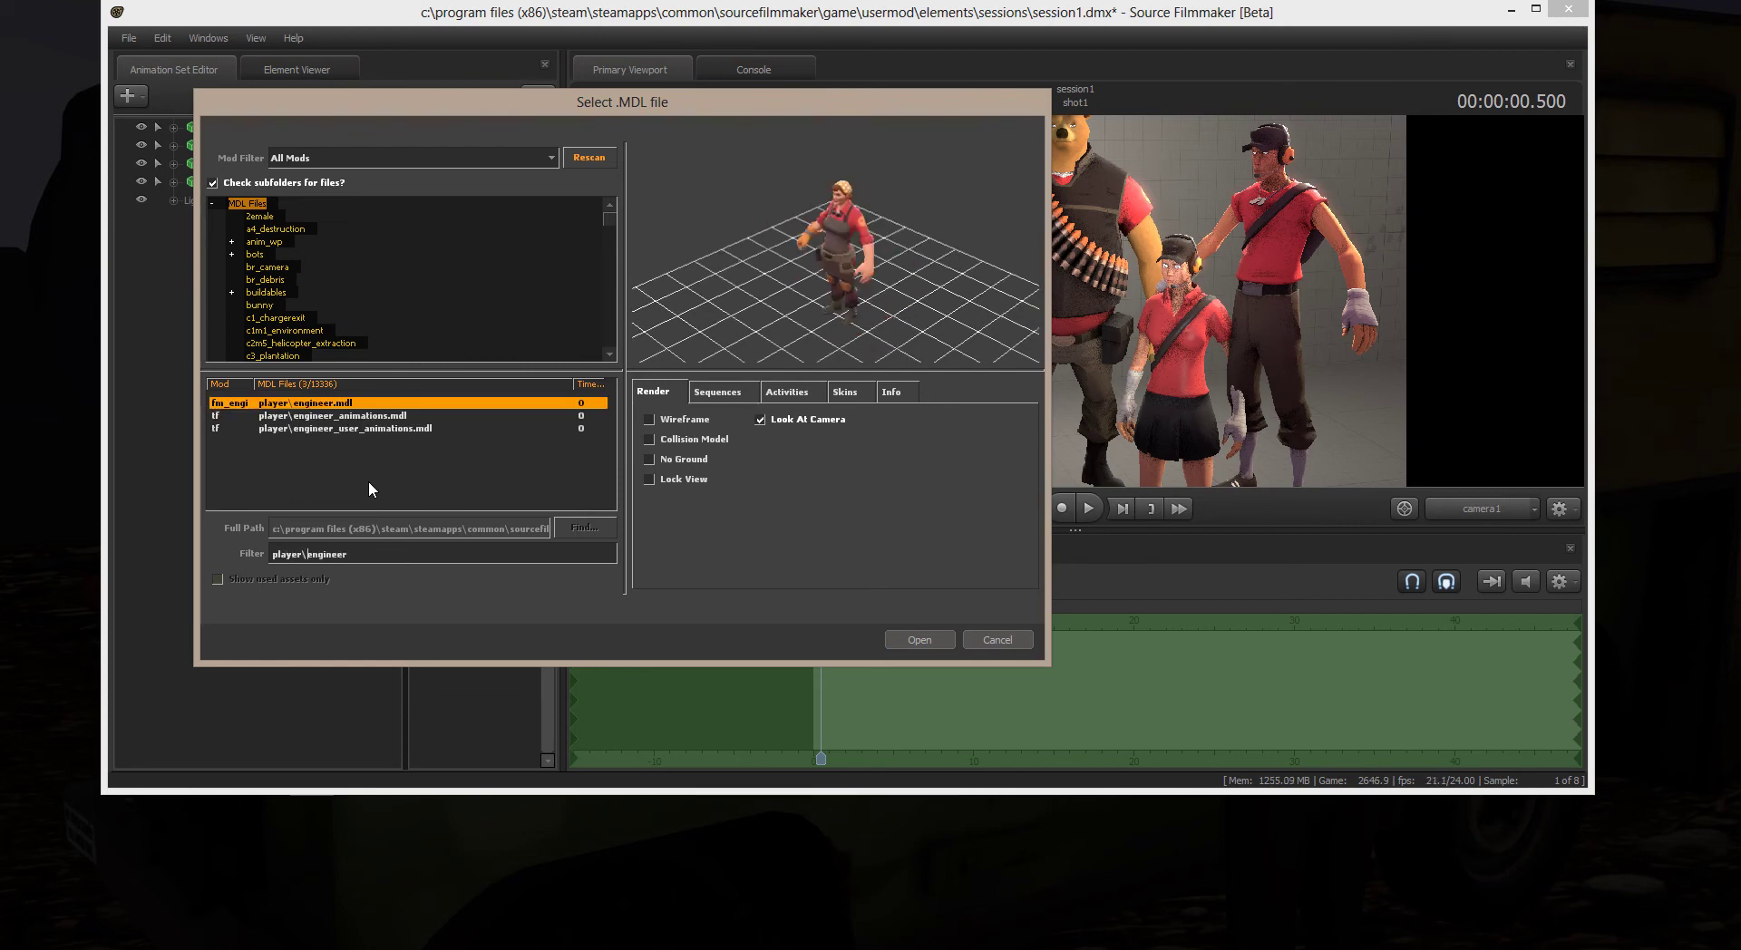
left_click(936, 638)
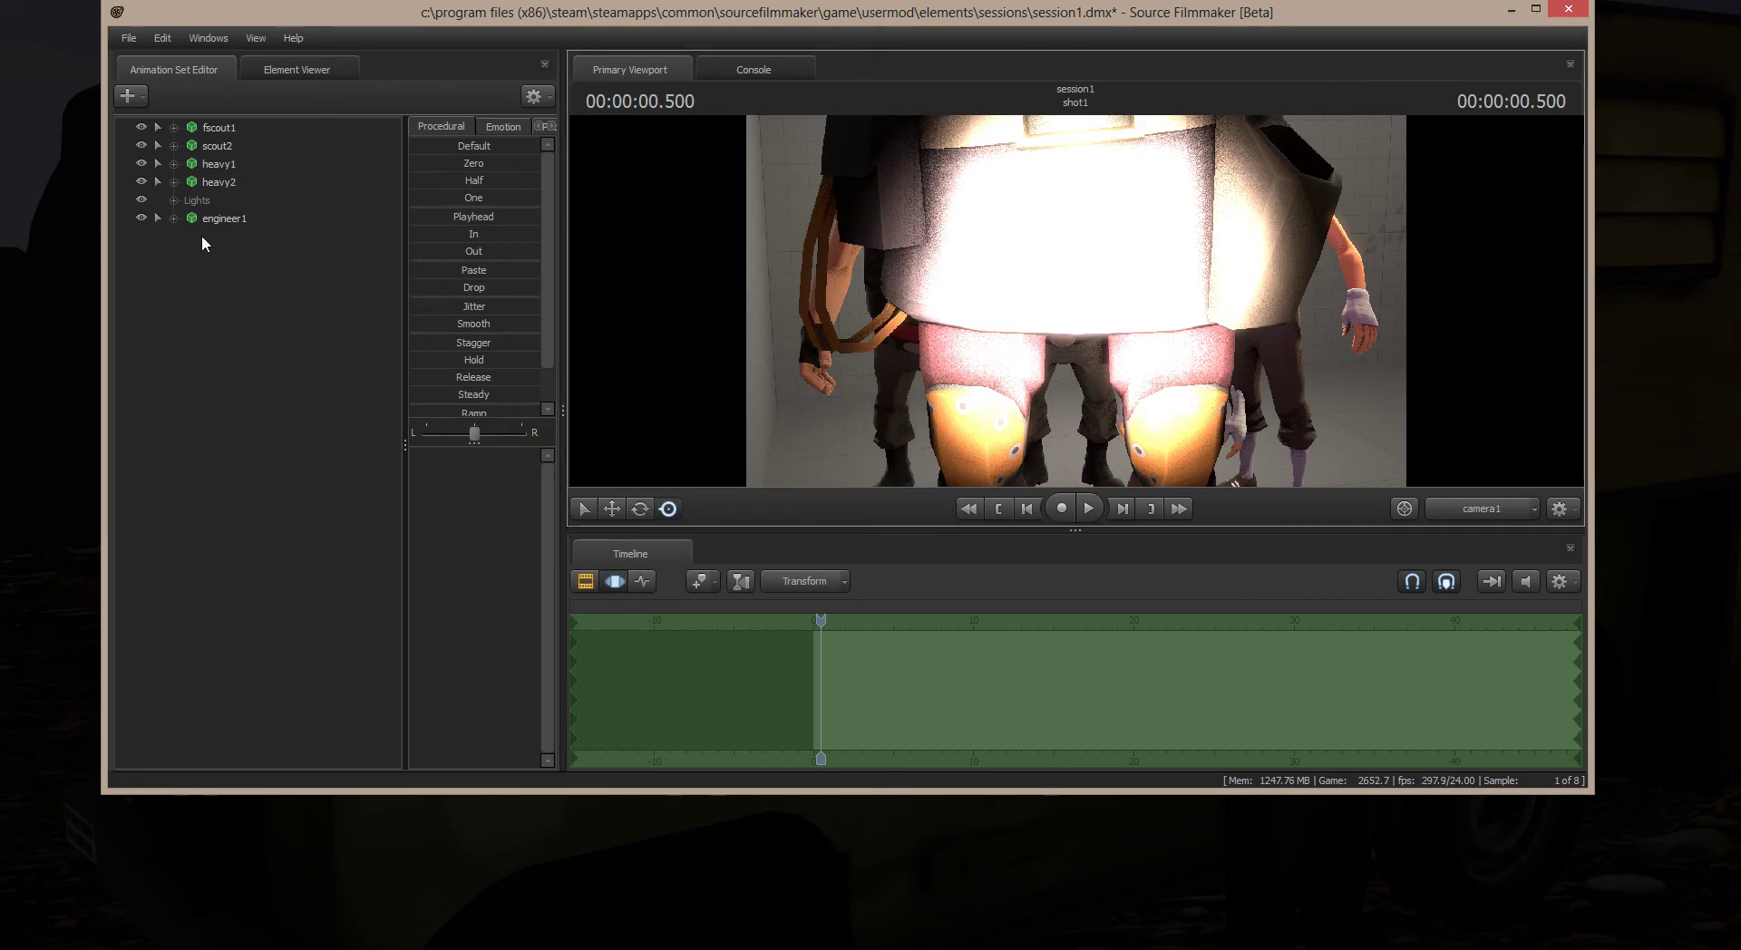
Load the player\hwm\engineer.mdl model as engineer2 using an hwm\engineer filter.
left_click_drag(982, 260, 1065, 303)
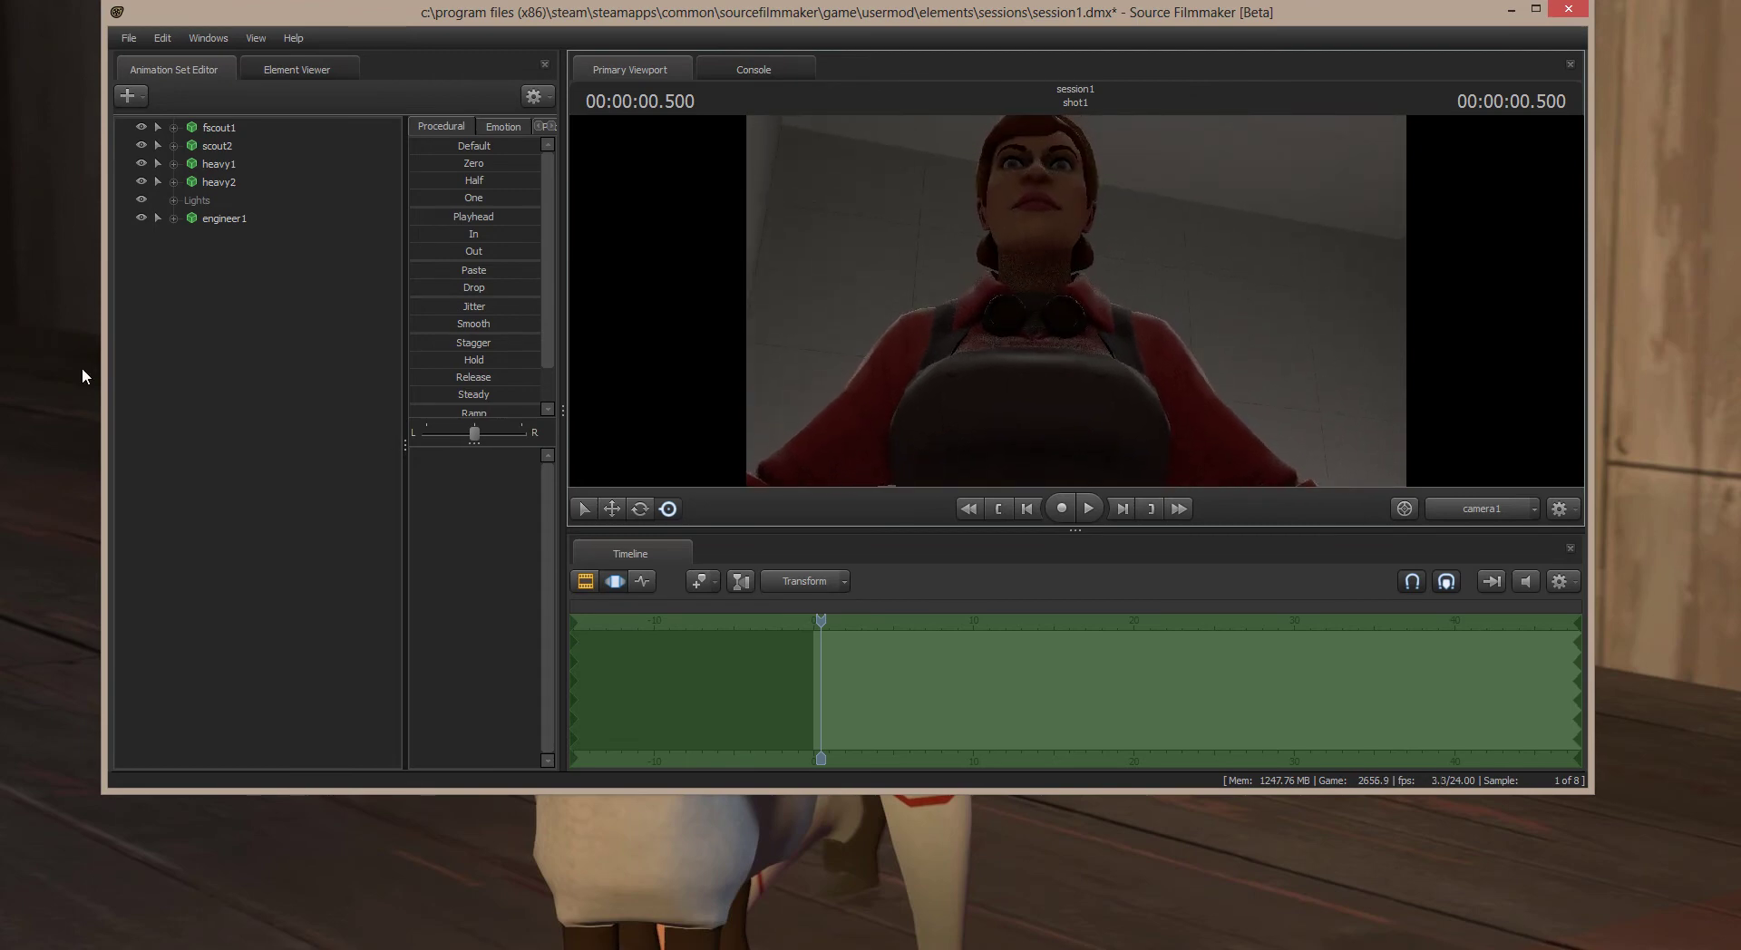
left_click(128, 95)
left_click(143, 153)
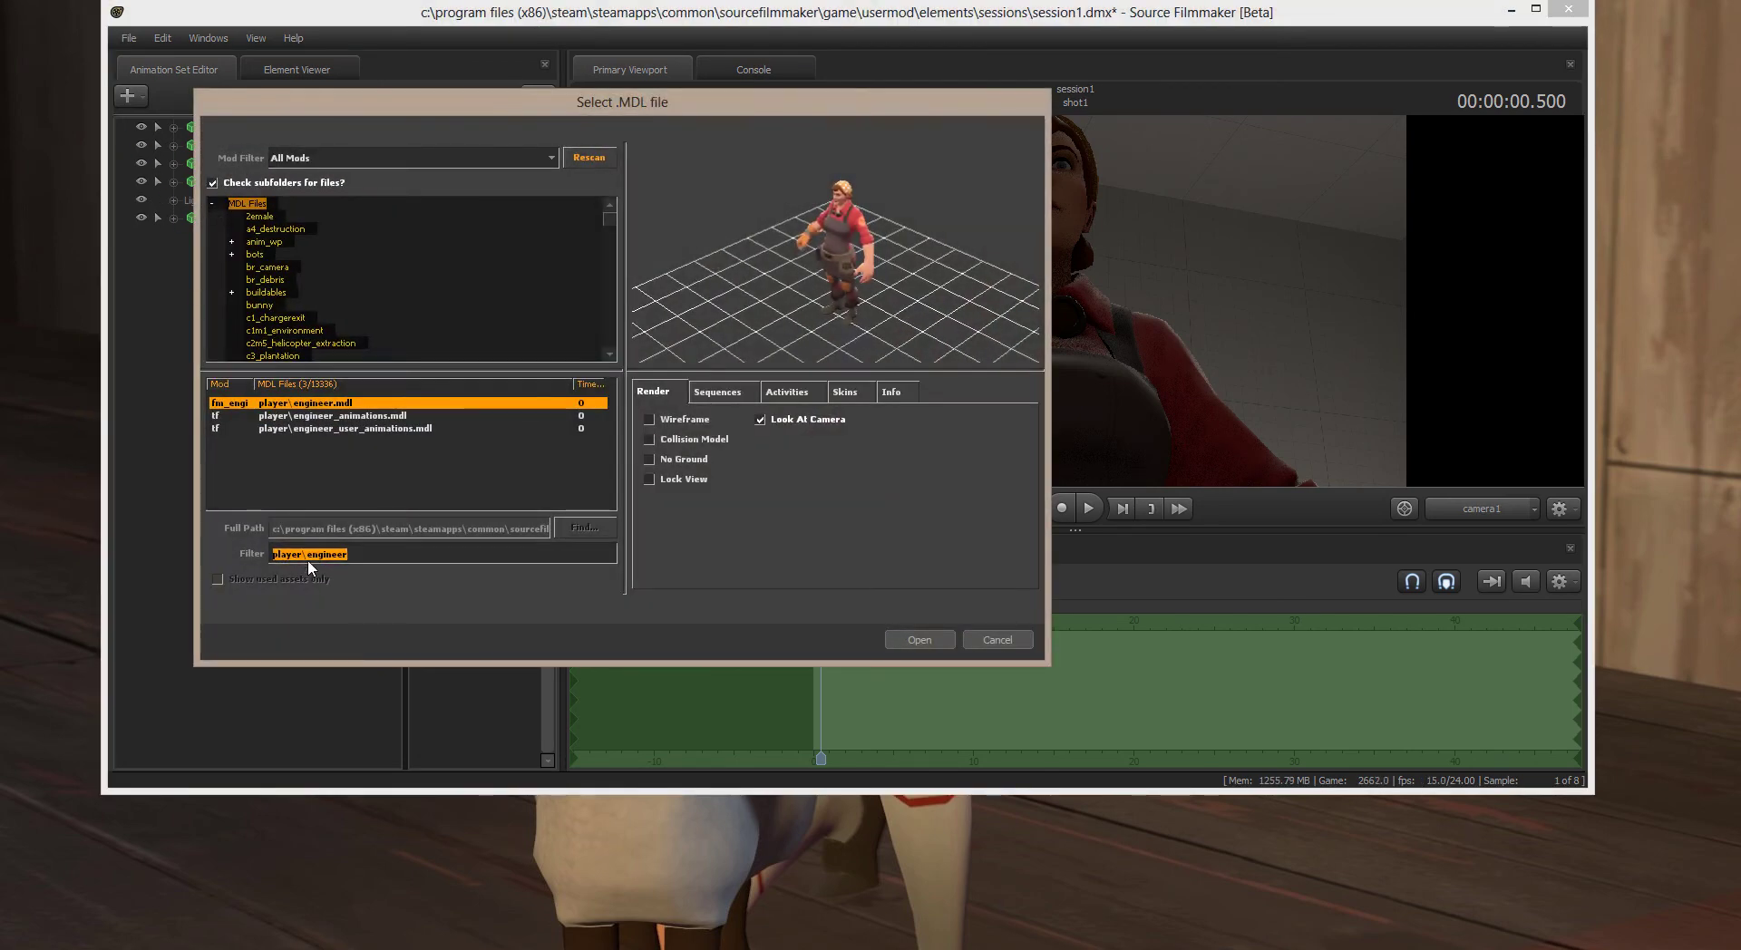
left_click_drag(308, 558, 242, 551)
type("hwm\\")
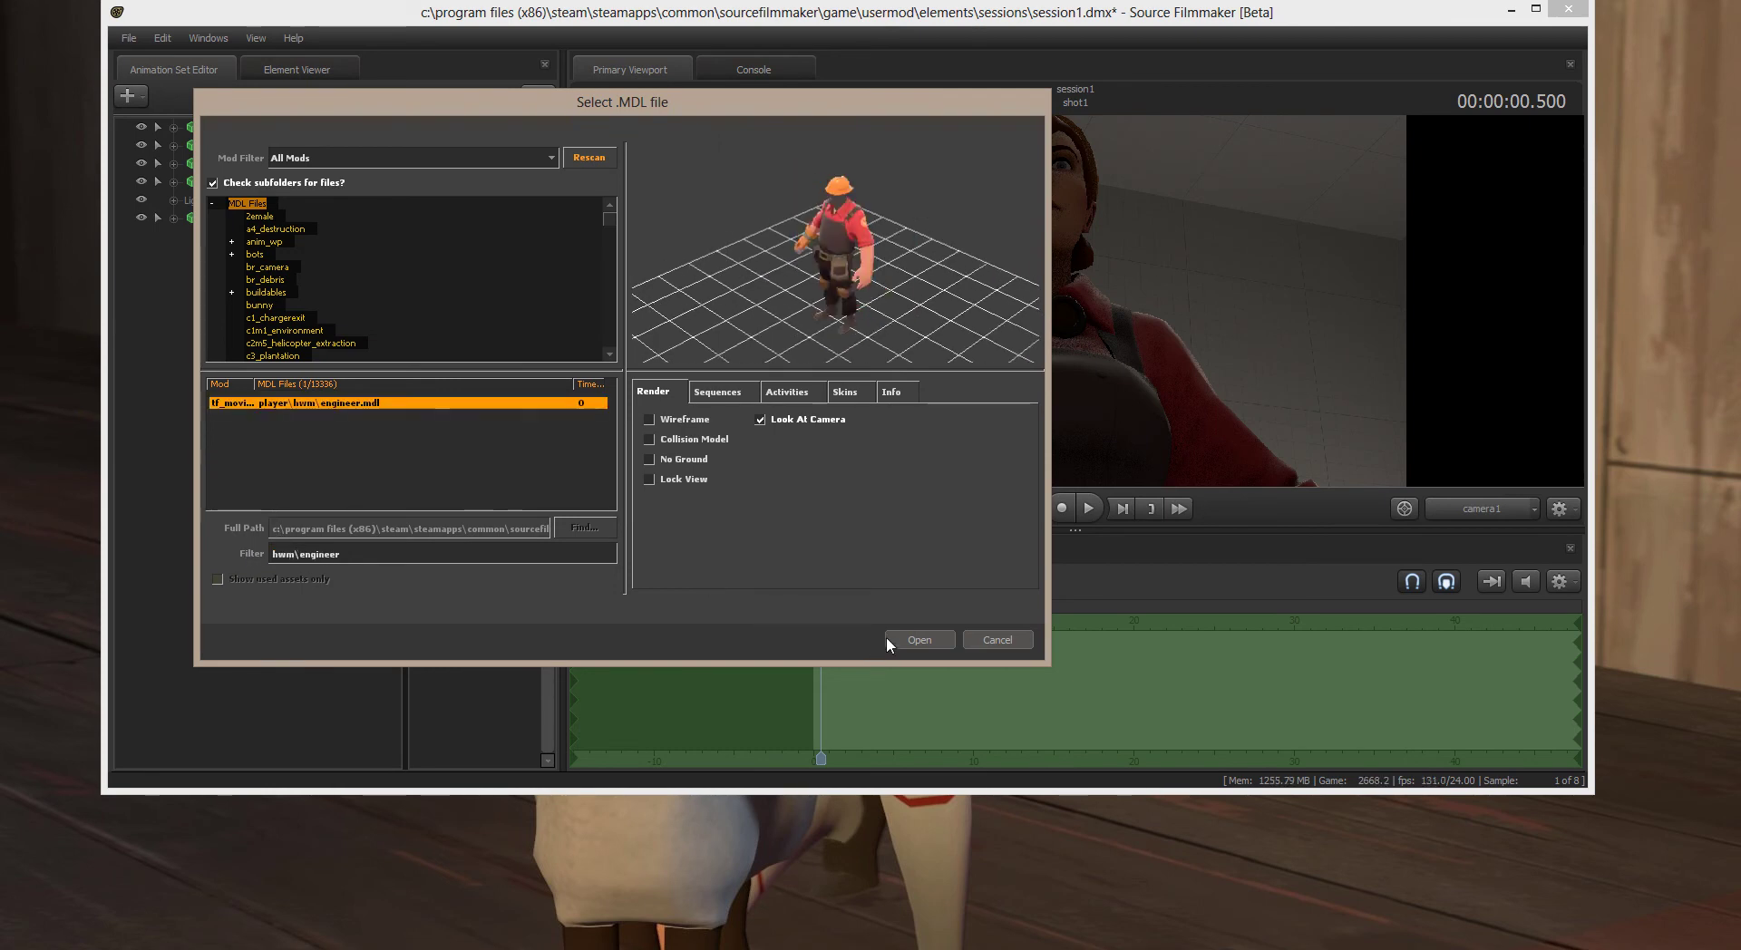
left_click(927, 638)
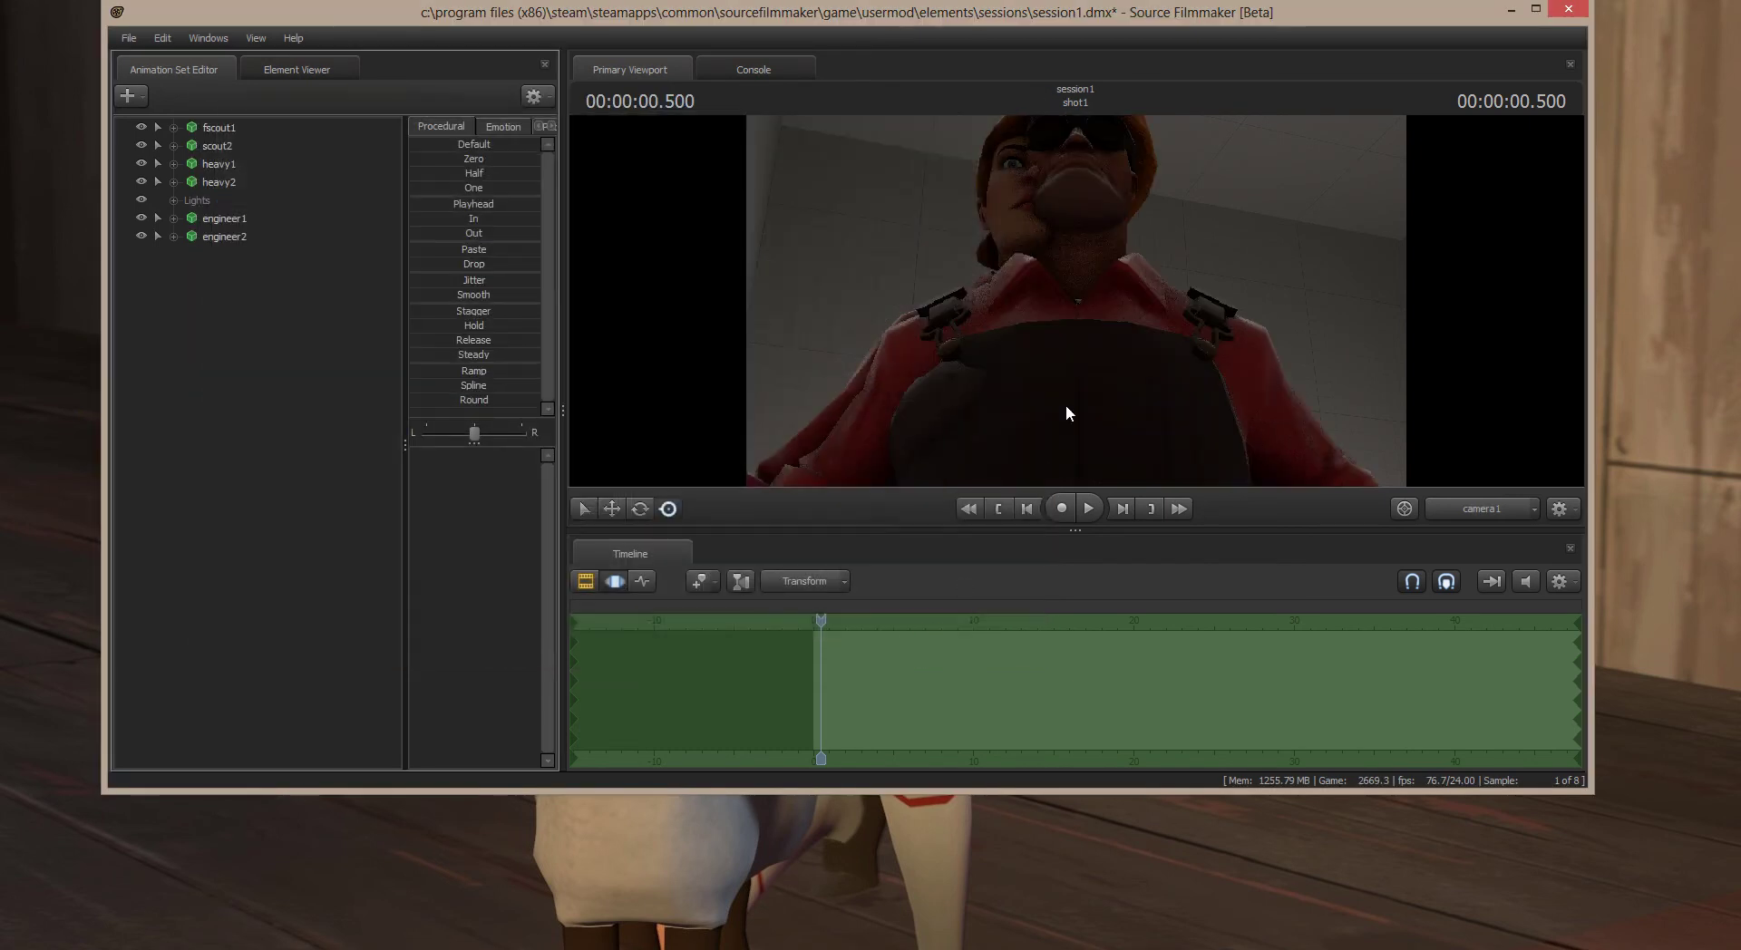
Select engineer2 and frame both engineers' faces side by side in the viewport.
left_click_drag(1159, 346, 1062, 311)
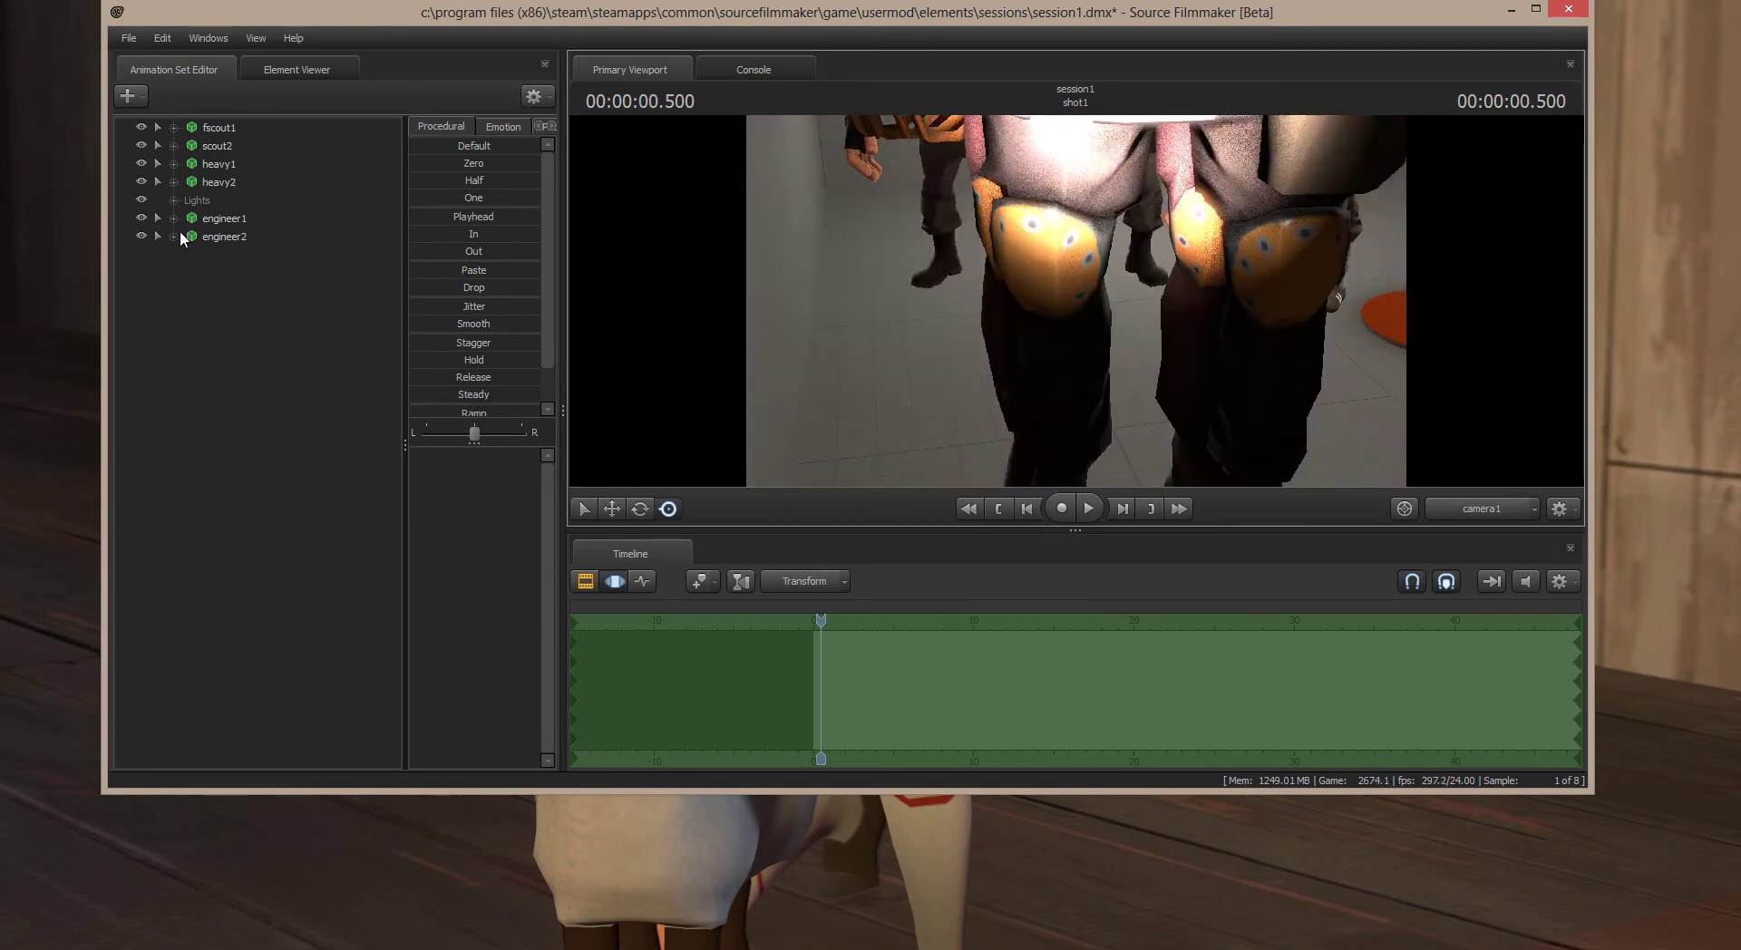
left_click(231, 241)
left_click_drag(1147, 460, 843, 243)
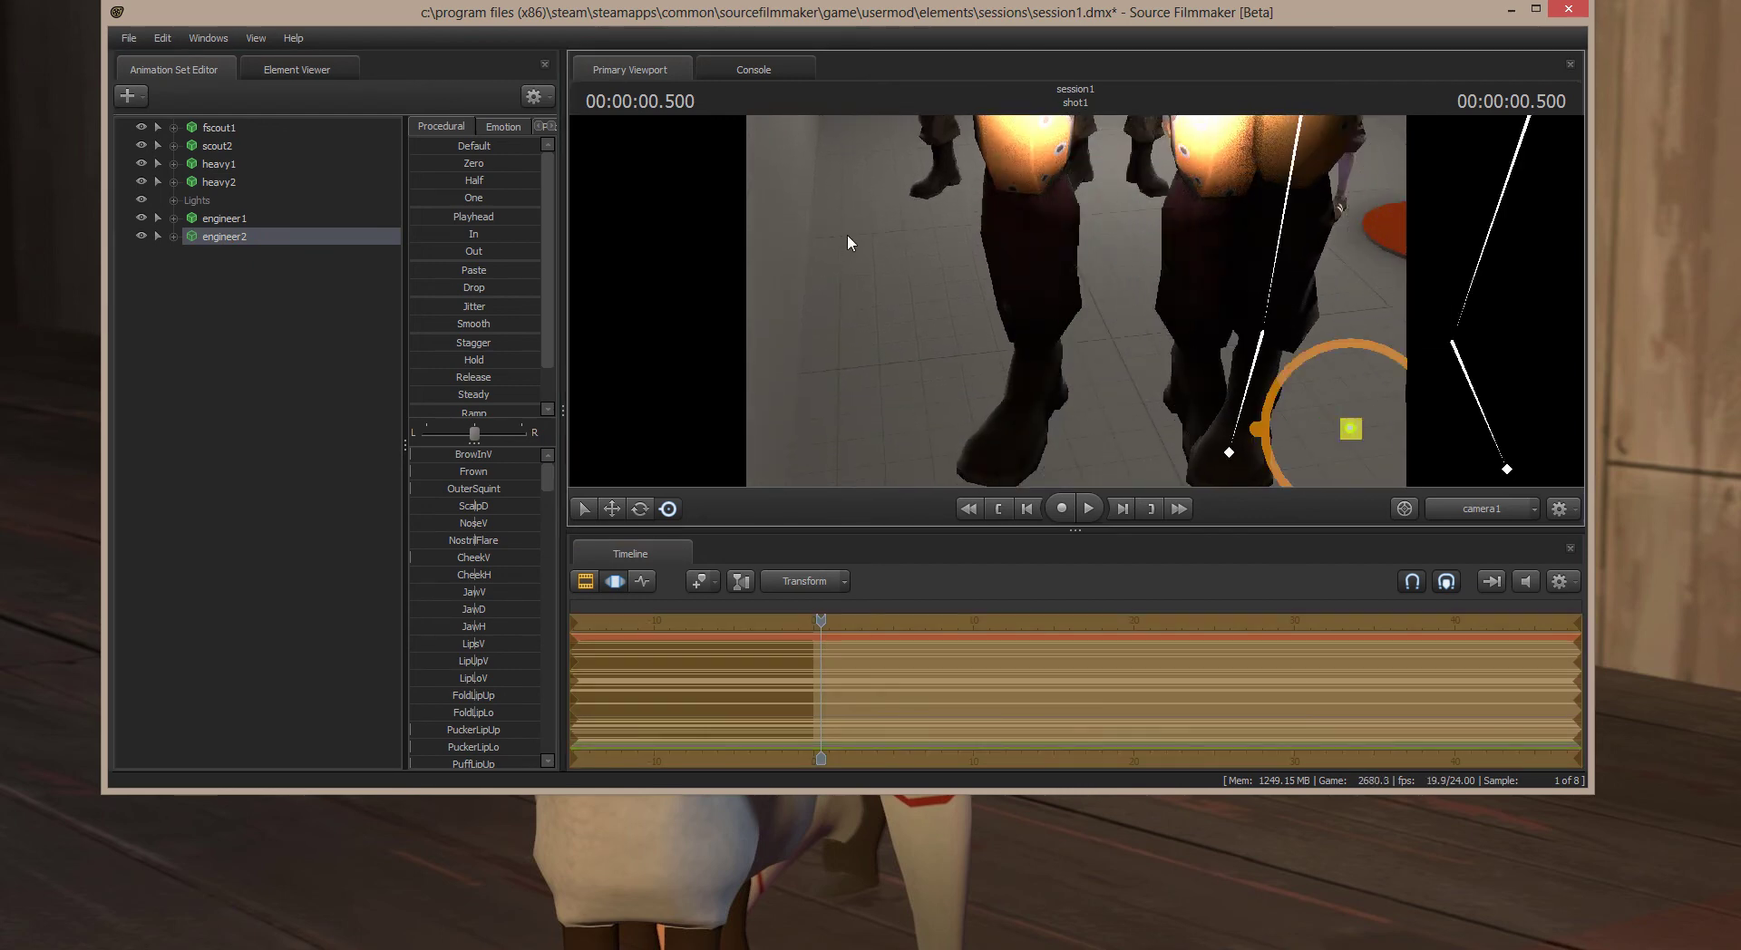
left_click_drag(967, 324, 967, 222)
left_click_drag(966, 389, 966, 389)
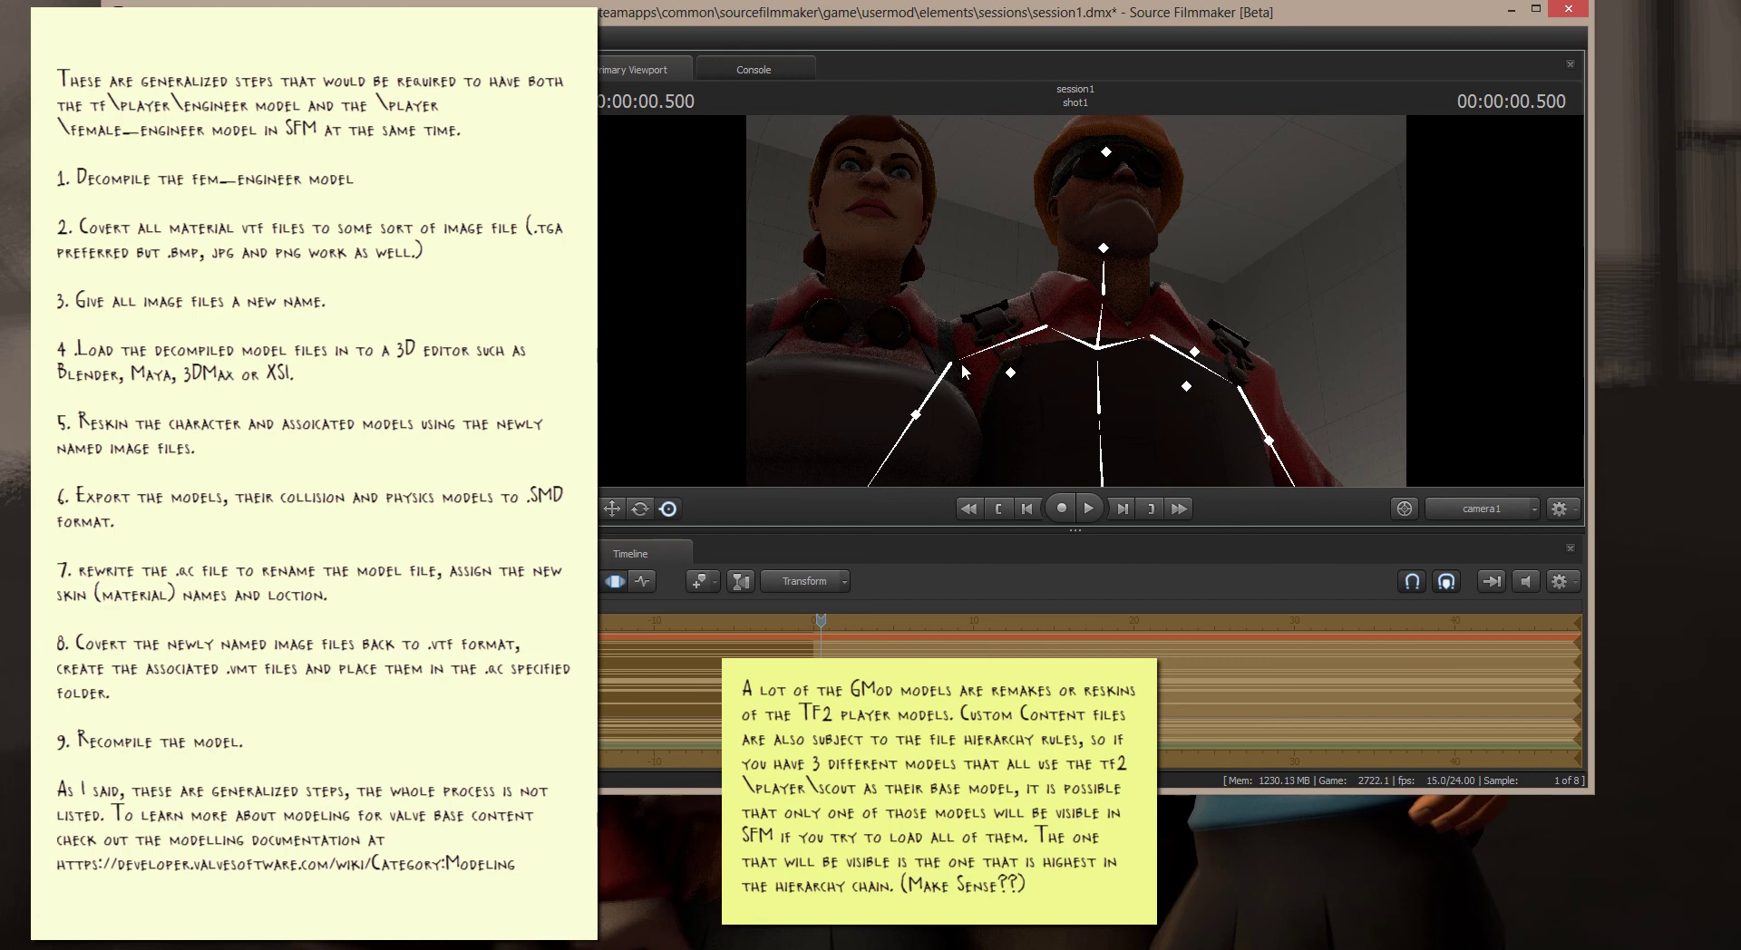
Fly the camera back until both scouts, heavies and engineers are visible together.
left_click_drag(961, 363, 825, 349)
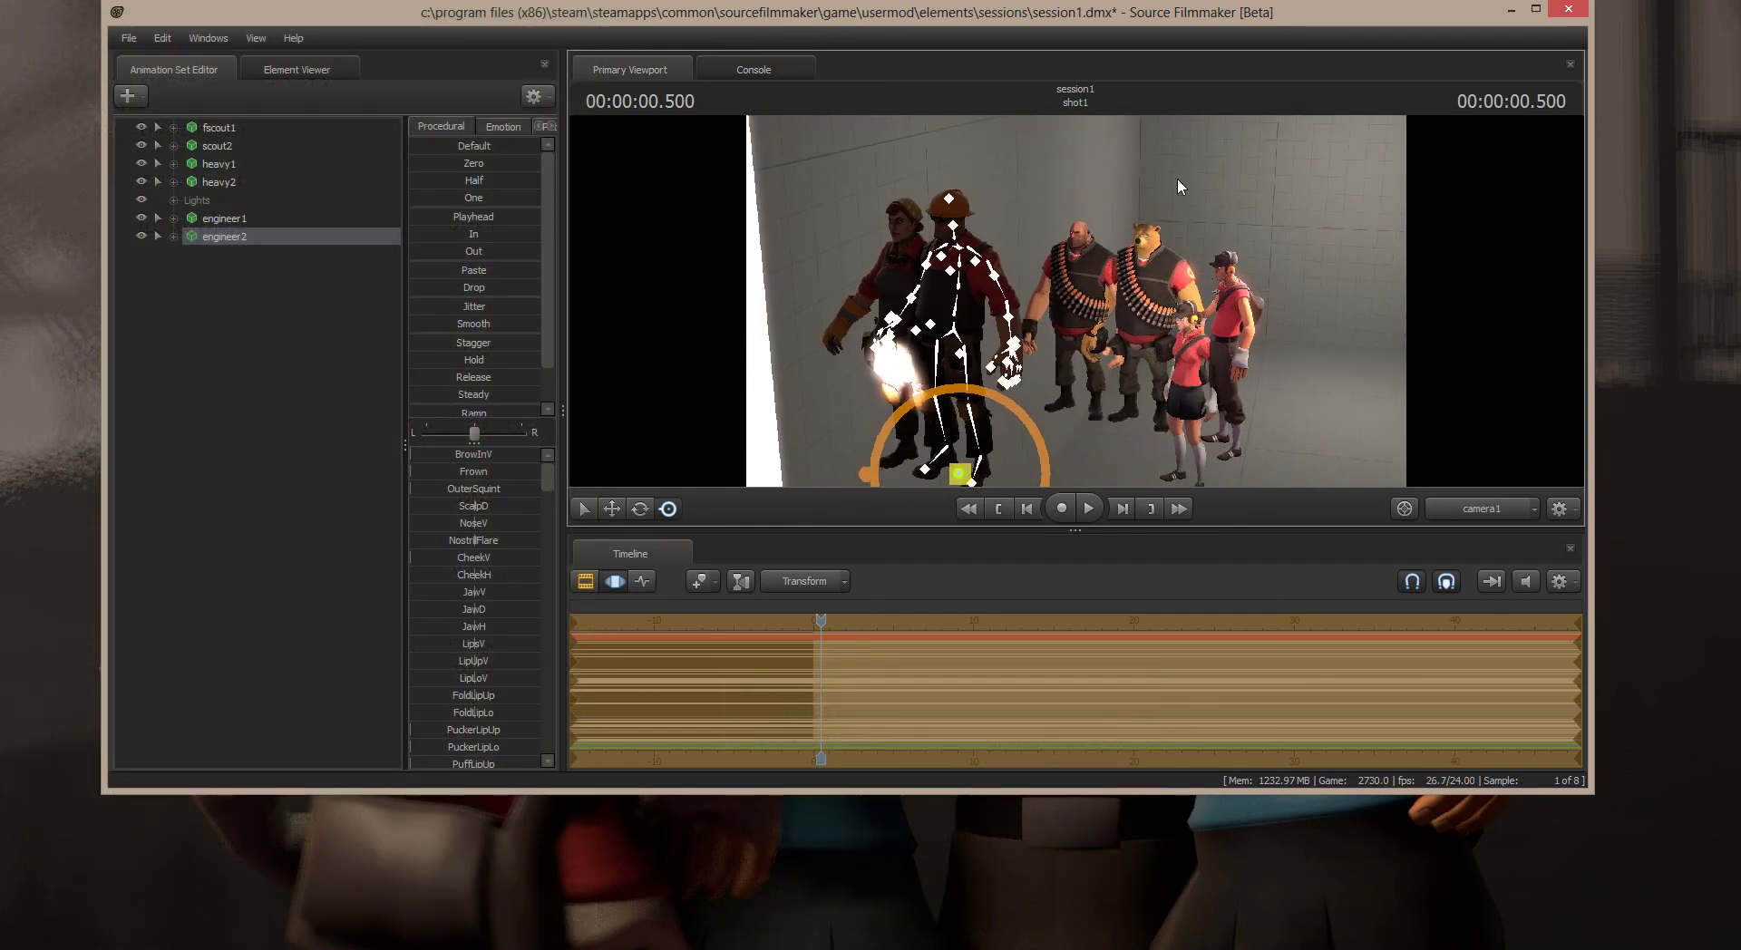